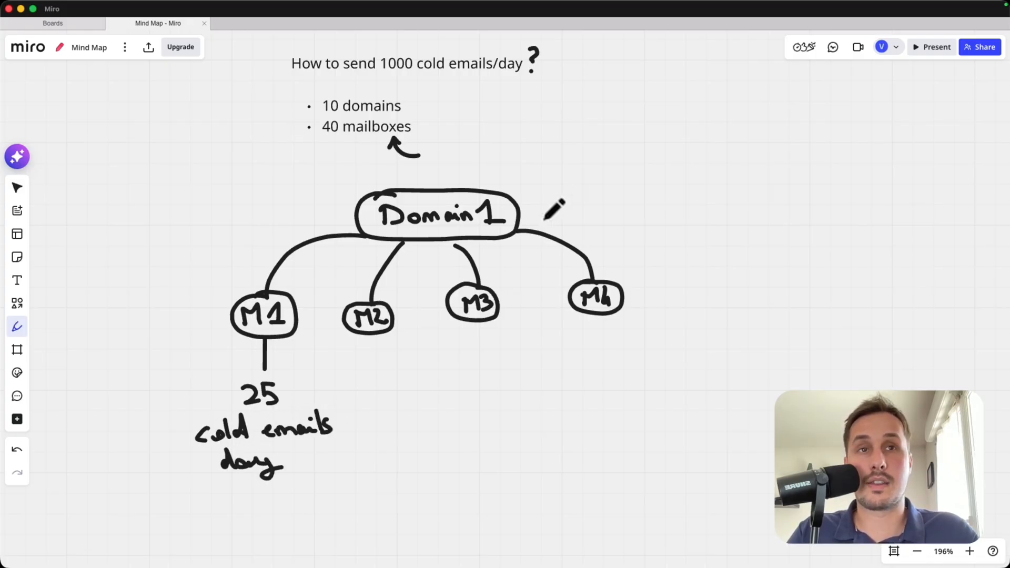
# Draw a branch line below each of the M2, M3 and M4 mailboxes and handwrite 25 under each one
pyautogui.moveTo(369, 343); pyautogui.dragTo(376, 384)
pyautogui.moveTo(359, 399)
pyautogui.mouseDown()
pyautogui.moveTo(395, 380)
pyautogui.moveTo(418, 388)
pyautogui.mouseUp()
pyautogui.moveTo(484, 322)
pyautogui.mouseDown()
pyautogui.moveTo(478, 362)
pyautogui.moveTo(498, 381)
pyautogui.mouseUp()
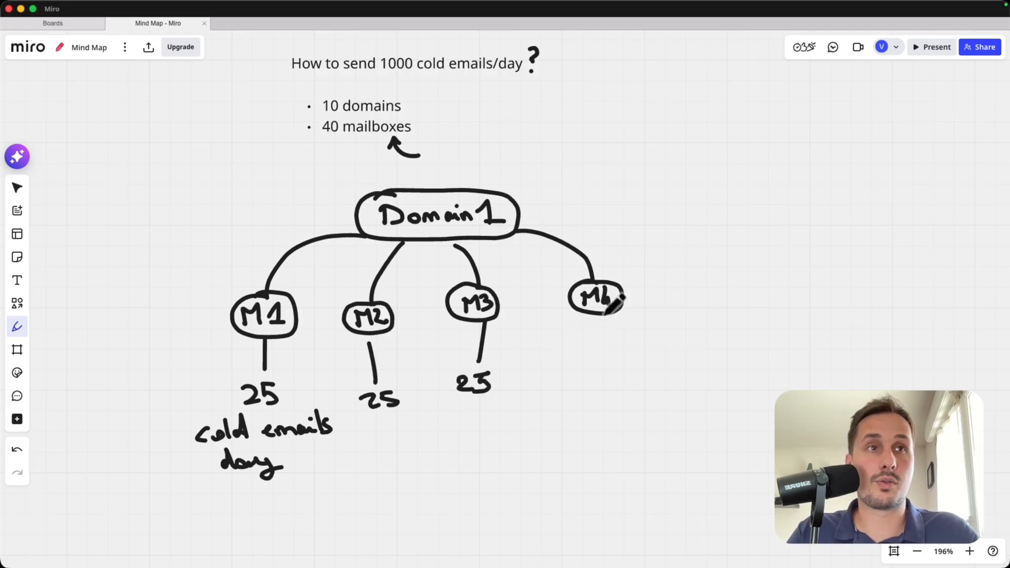
pyautogui.moveTo(604, 317); pyautogui.dragTo(598, 388)
pyautogui.moveTo(617, 364); pyautogui.dragTo(606, 387)
# Handwrite the total "= 100 /day" beneath the row of mailbox values
pyautogui.scroll(-1, 433, 135)
pyautogui.hscroll(1, 433, 135)
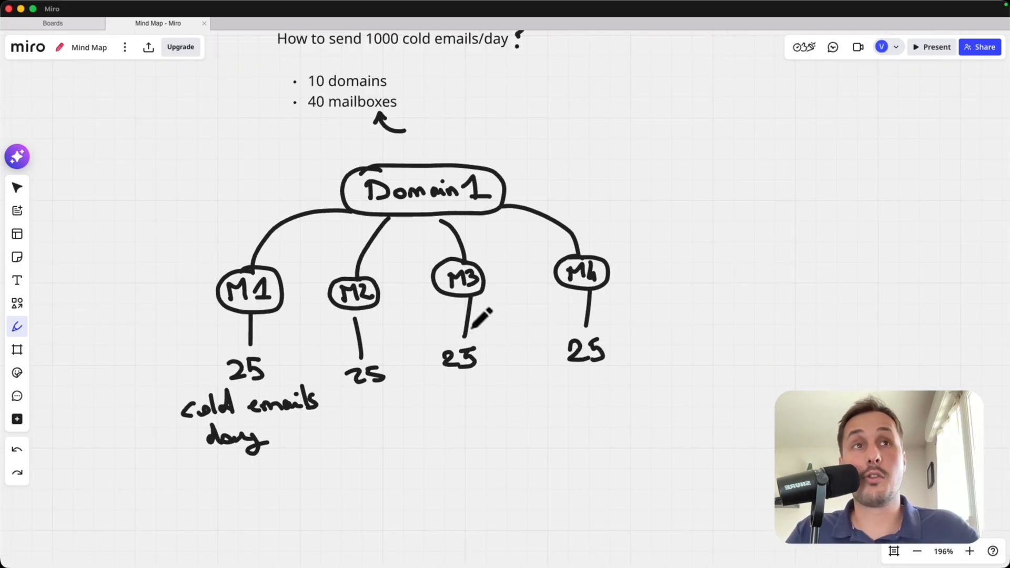
pyautogui.moveTo(392, 440)
pyautogui.mouseDown()
pyautogui.moveTo(418, 439)
pyautogui.moveTo(420, 456)
pyautogui.moveTo(451, 435)
pyautogui.moveTo(453, 453)
pyautogui.moveTo(556, 445)
pyautogui.moveTo(574, 454)
pyautogui.moveTo(567, 476)
pyautogui.mouseUp()
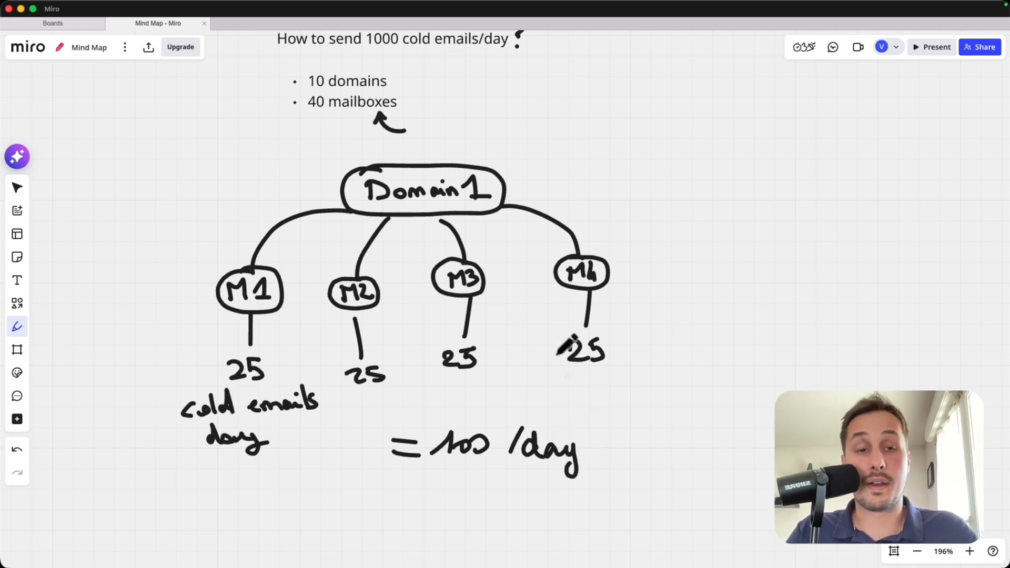
# Draw a long, nearly horizontal connector line from the right side of the Domain 1 bubble into the empty canvas
pyautogui.scroll(1, 582, 259)
pyautogui.hscroll(2, 582, 259)
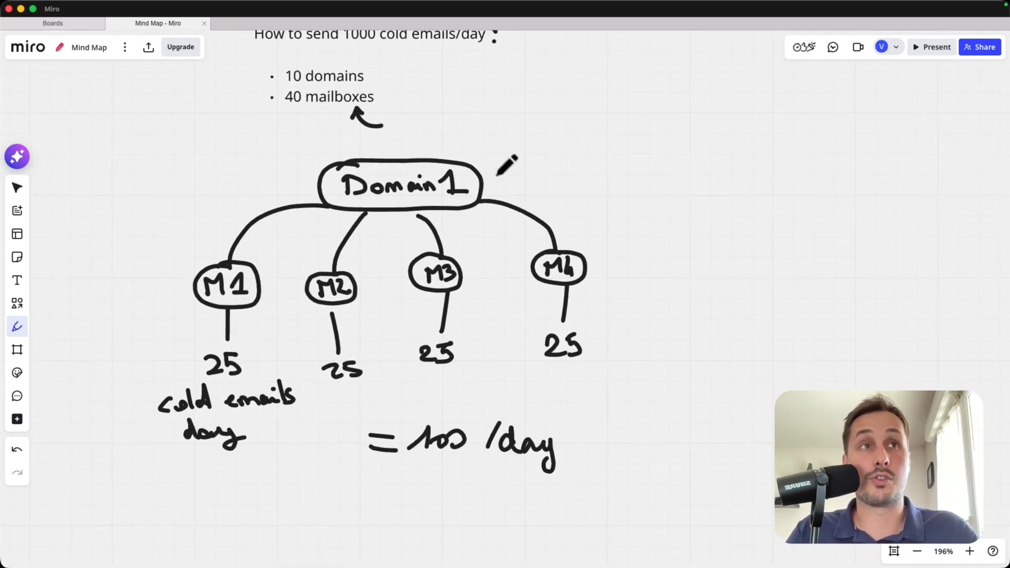
pyautogui.moveTo(483, 175); pyautogui.dragTo(745, 154)
pyautogui.hscroll(4, 570, 234)
pyautogui.scroll(1, 570, 235)
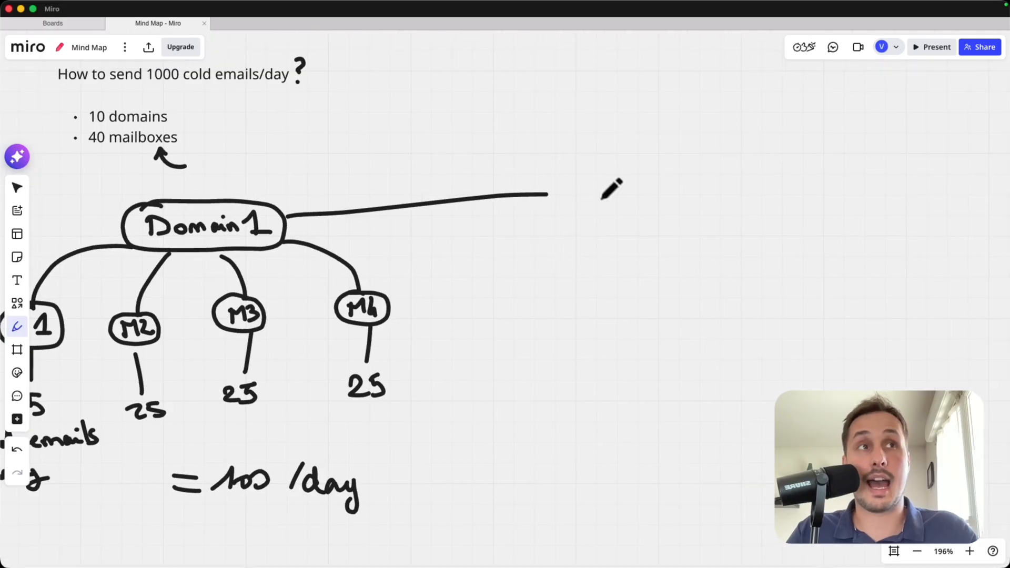
# Duplicate the Domain 1 tree with its four mailboxes, place the copy at the connector's end, and delete the copied connector line
pyautogui.scroll(-4, 511, 251)
pyautogui.click(17, 188)
pyautogui.moveTo(467, 359); pyautogui.dragTo(143, 208)
pyautogui.press('super+c')
pyautogui.press('super+v')
pyautogui.moveTo(581, 289); pyautogui.dragTo(637, 274)
pyautogui.click(763, 212)
pyautogui.press('Delete')
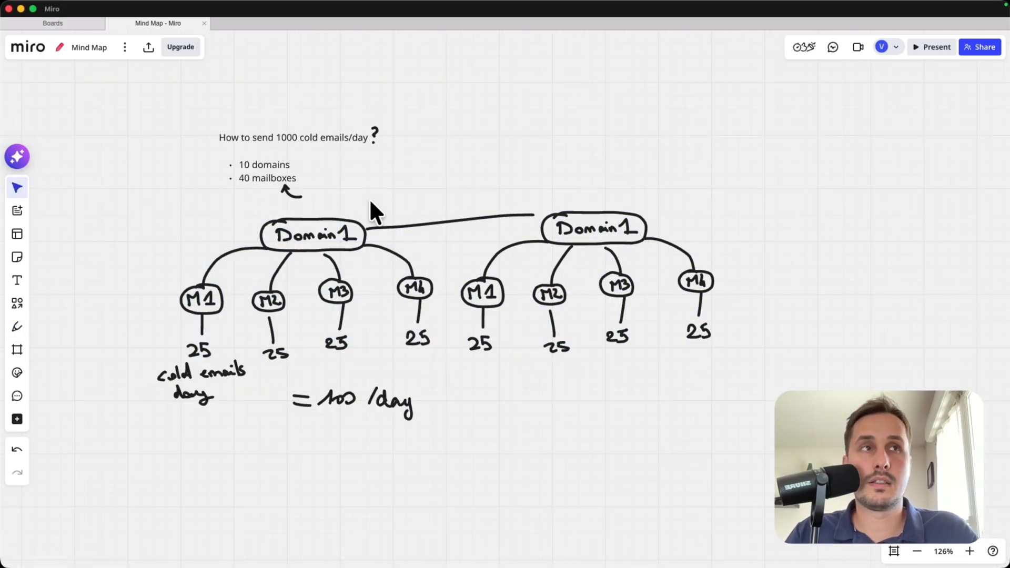
# Erase the outline and the number 1 from the copied domain bubble and relabel it Domain 2
pyautogui.click(17, 326)
pyautogui.click(47, 288)
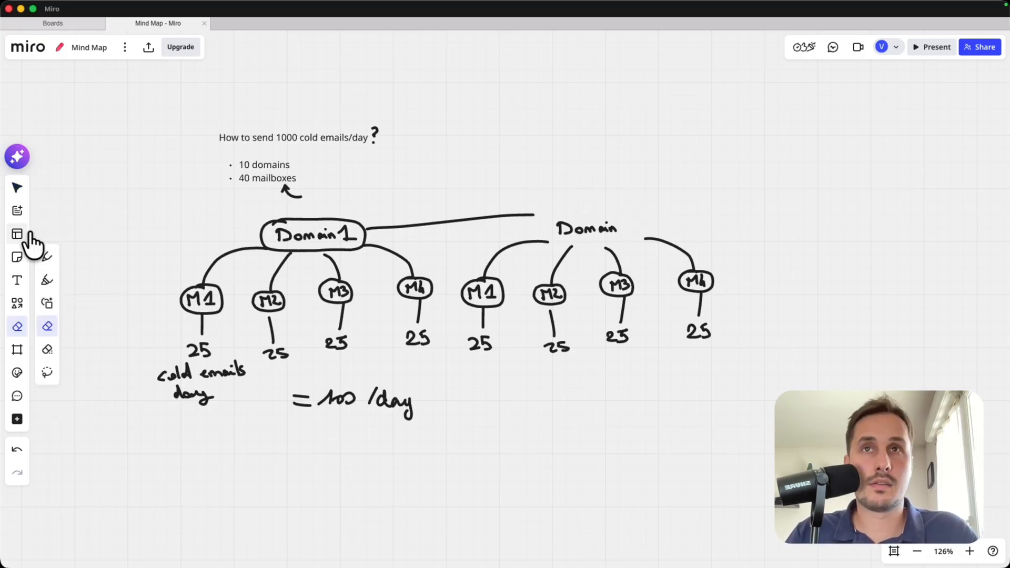
pyautogui.scroll(3, 476, 231)
pyautogui.moveTo(597, 236); pyautogui.dragTo(613, 254)
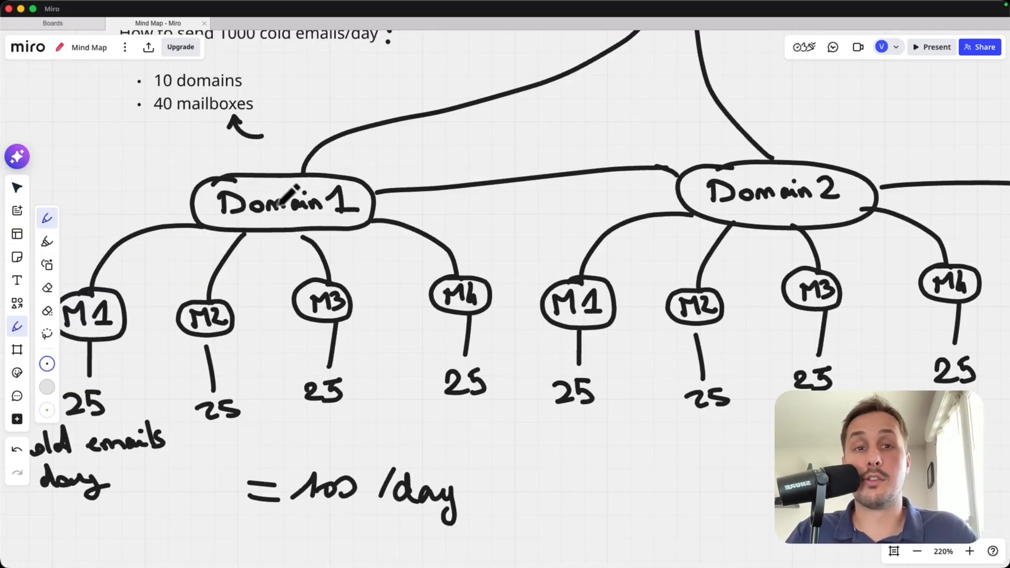
pyautogui.moveTo(508, 193); pyautogui.dragTo(438, 197)
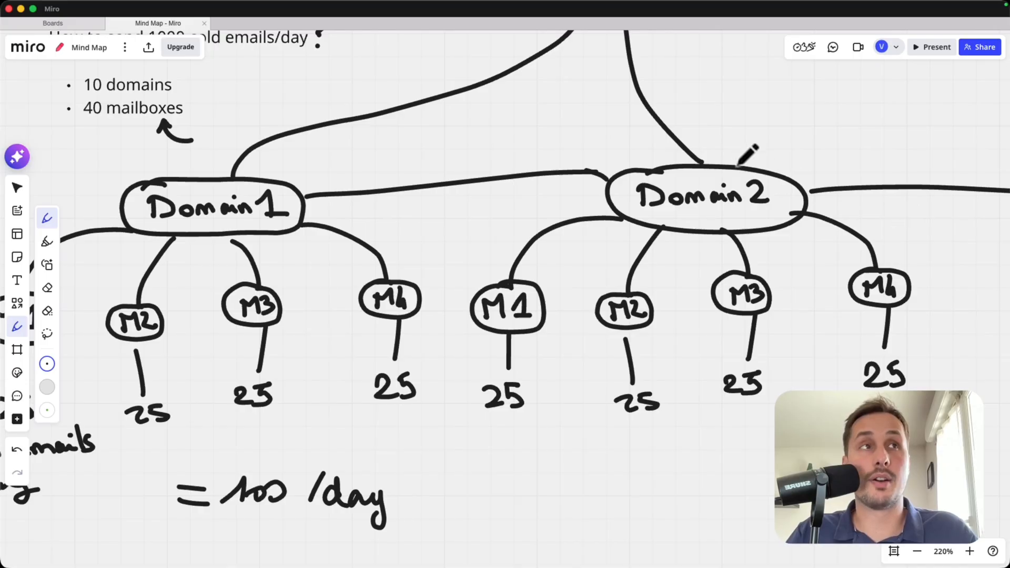
pyautogui.moveTo(739, 165); pyautogui.dragTo(711, 305)
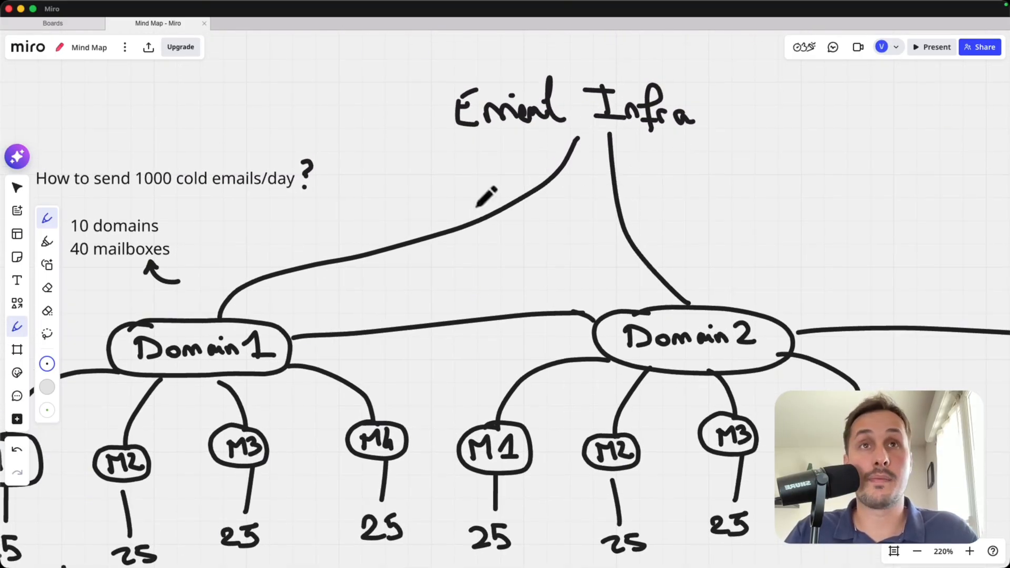
pyautogui.moveTo(373, 225); pyautogui.dragTo(386, 222)
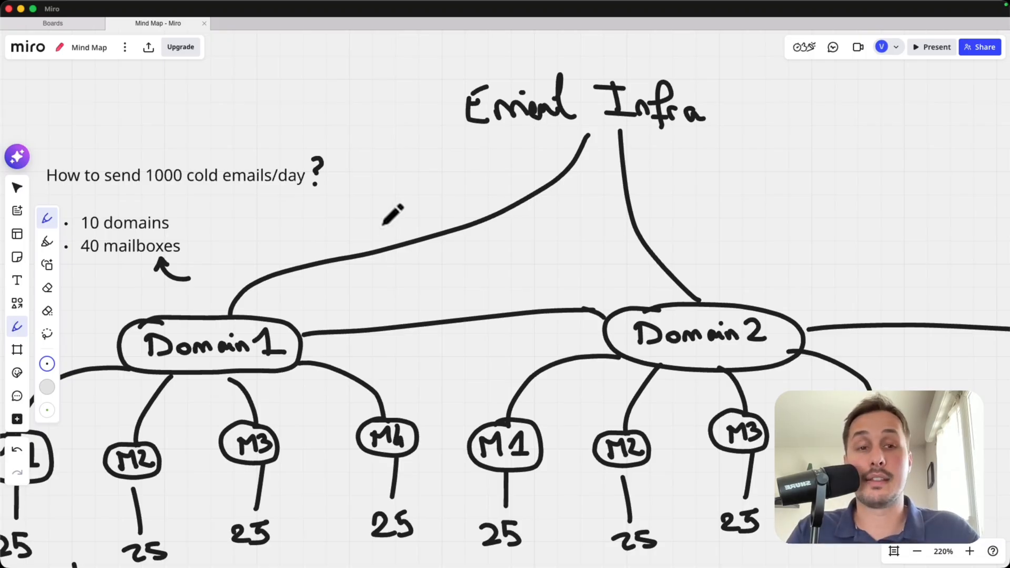
pyautogui.scroll(-3, 371, 318)
pyautogui.moveTo(337, 360); pyautogui.dragTo(484, 233)
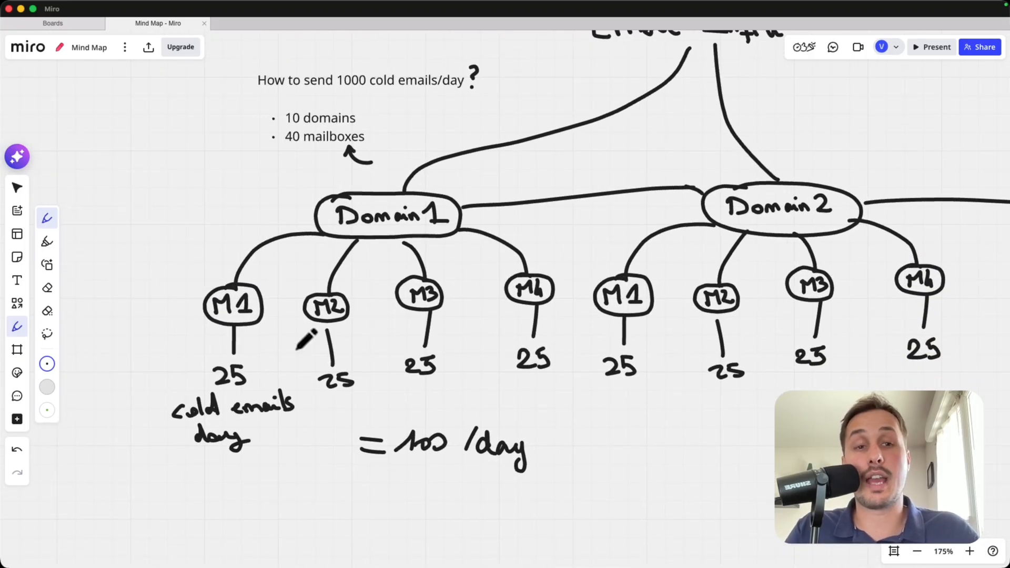
pyautogui.scroll(4, 305, 400)
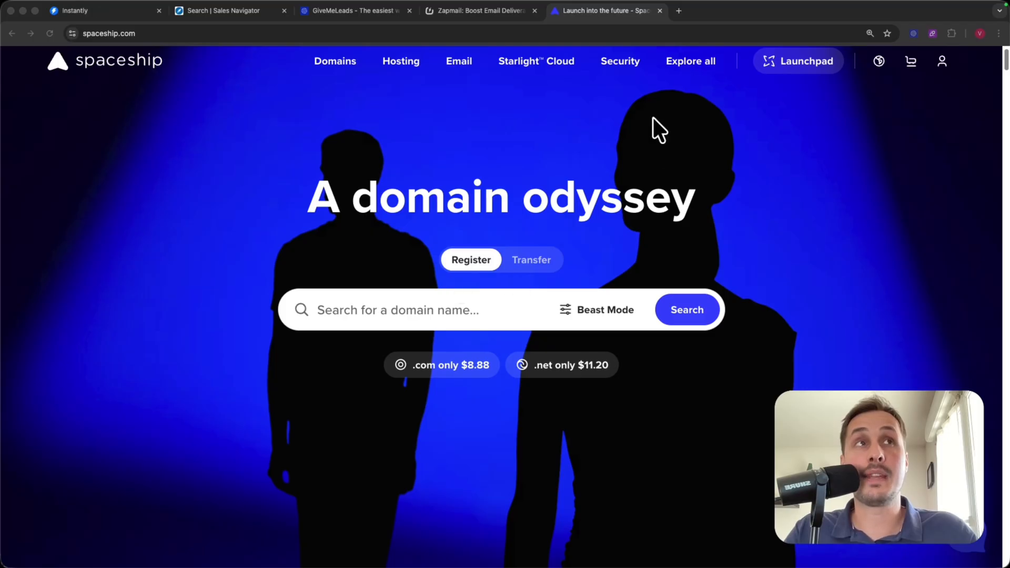
# View the Zapmail homepage in the browser and return to the Spaceship domain site
pyautogui.click(488, 10)
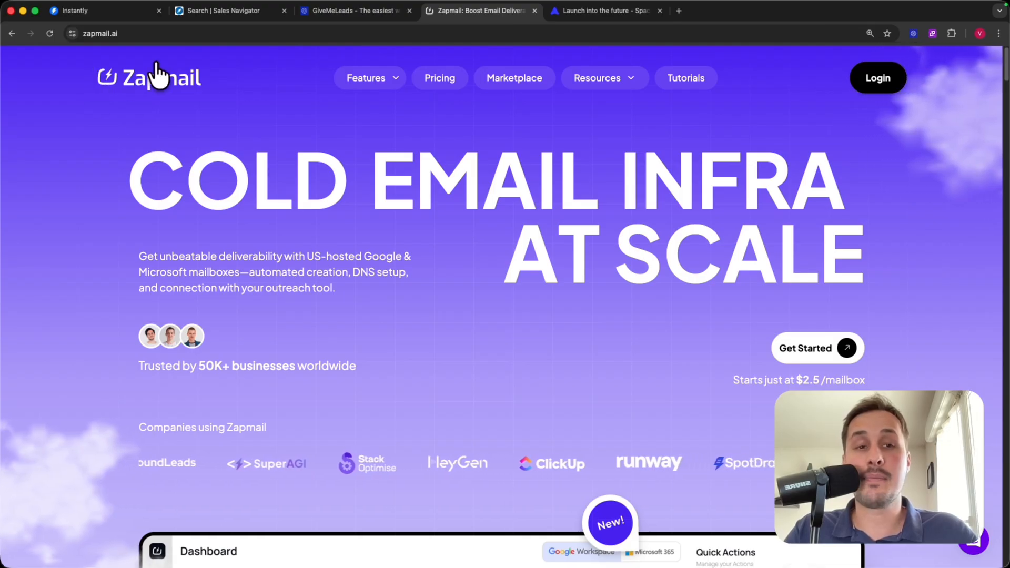
pyautogui.click(583, 12)
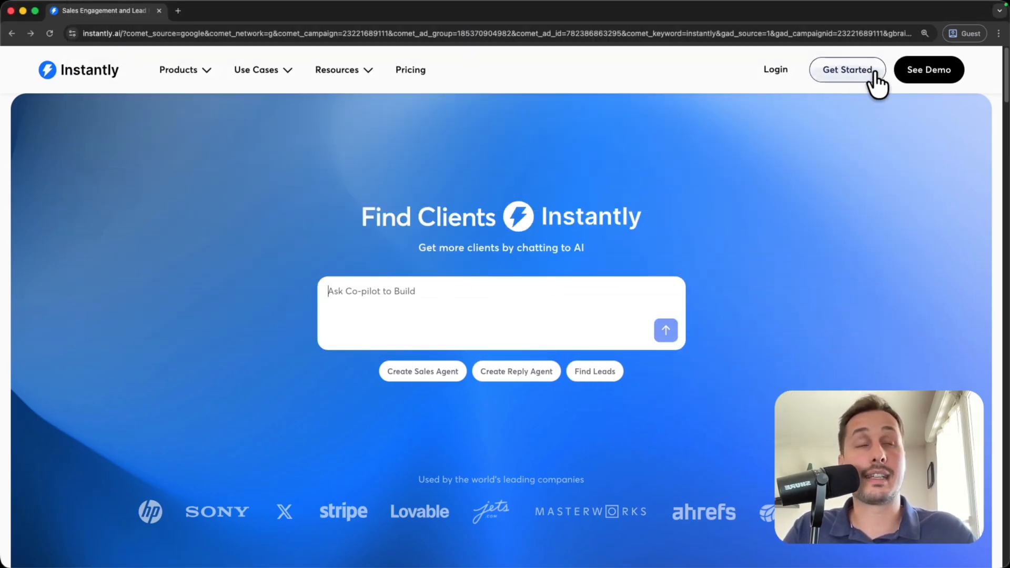
# Start the Instantly sign-up and open the options for adding a new email account
pyautogui.click(842, 79)
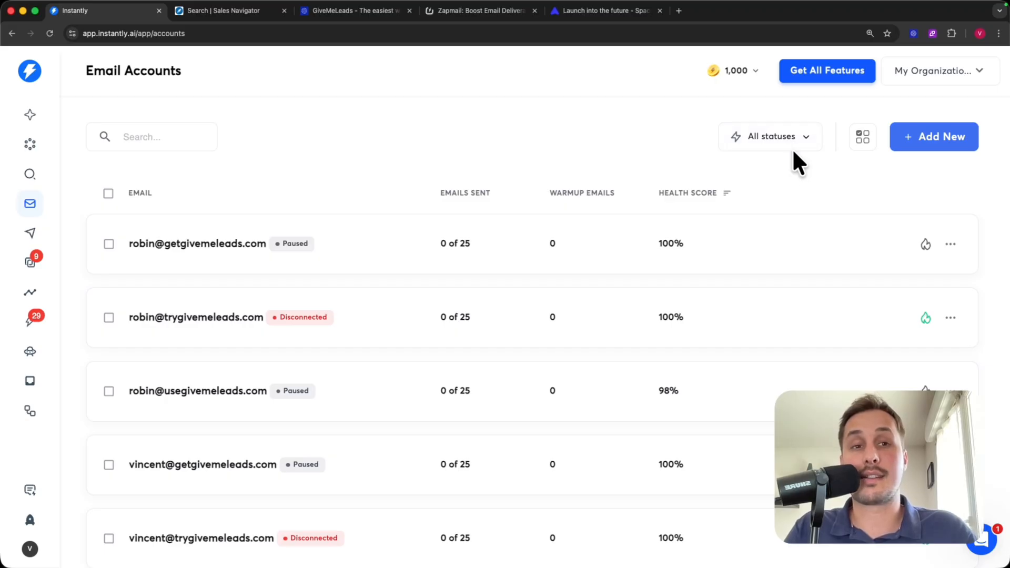
pyautogui.click(928, 139)
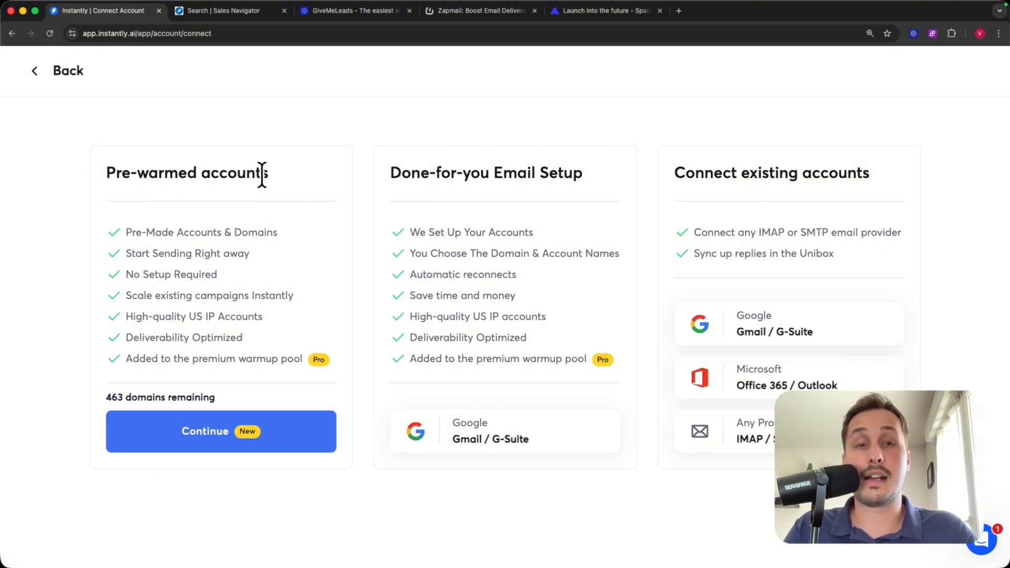
# Examine the Pre-warmed accounts and Done-for-you Email Setup options by highlighting their headings
pyautogui.moveTo(116, 178); pyautogui.dragTo(285, 184)
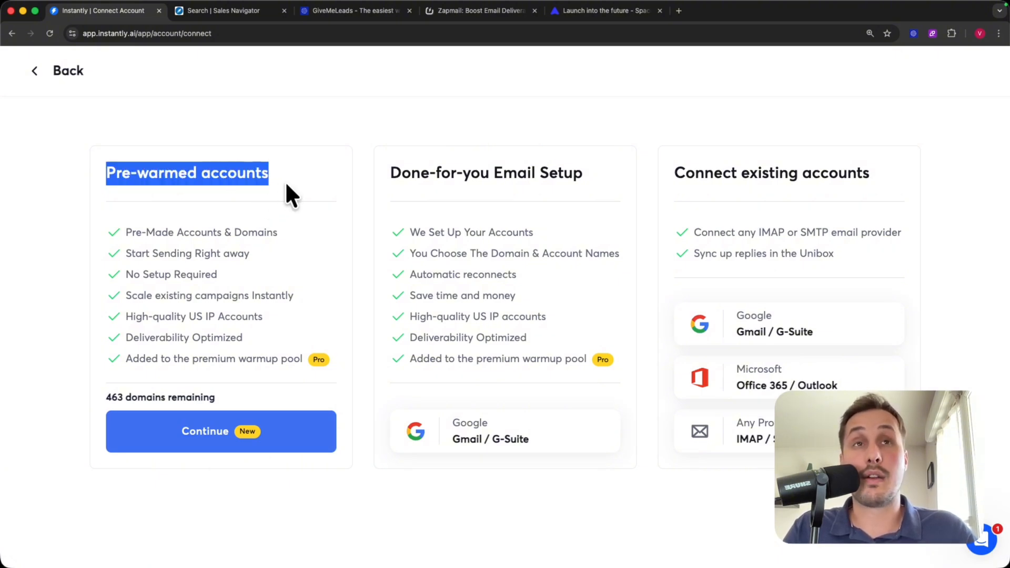
pyautogui.moveTo(81, 163); pyautogui.dragTo(263, 256)
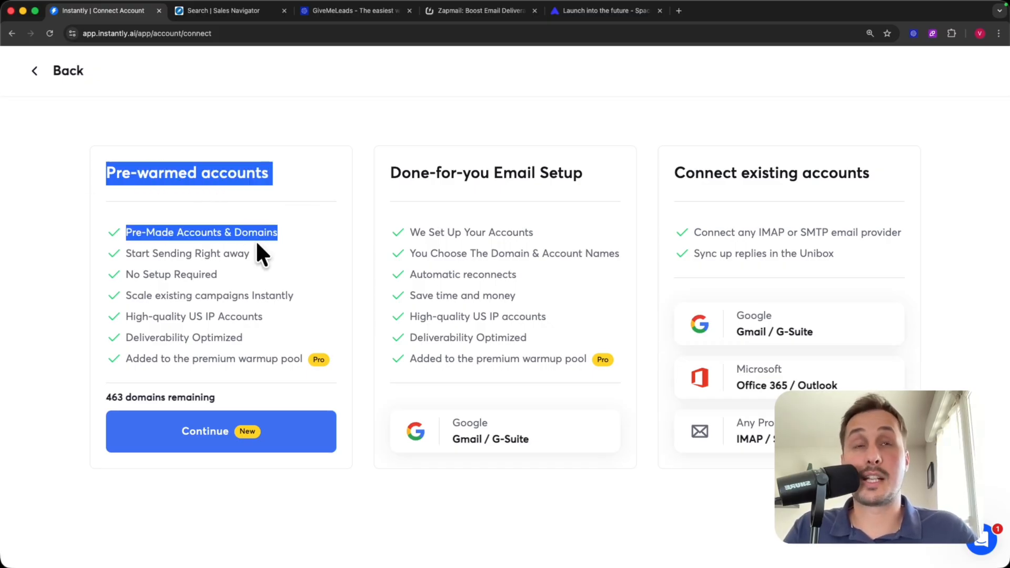
pyautogui.click(238, 227)
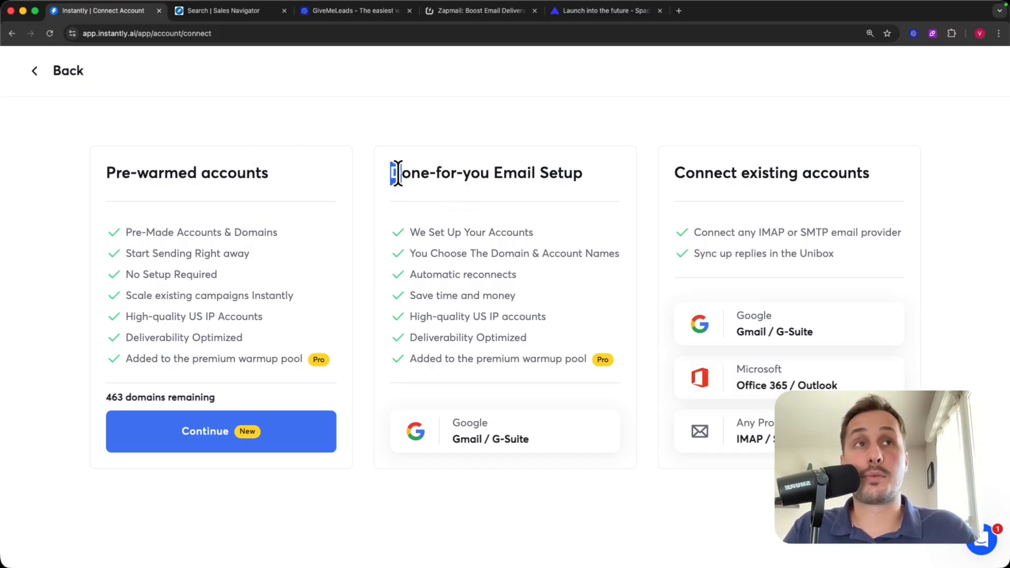
pyautogui.moveTo(398, 174); pyautogui.dragTo(600, 174)
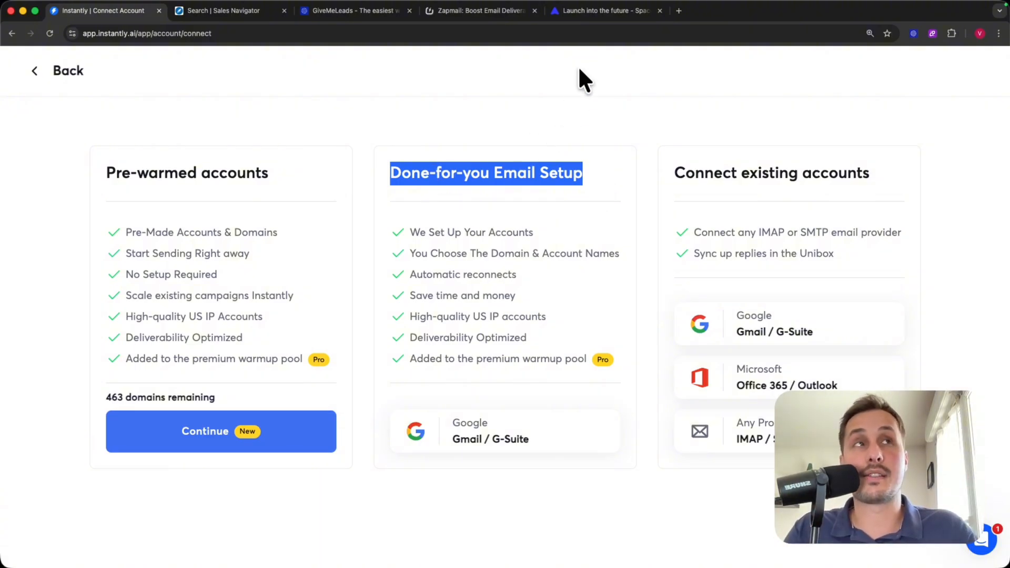
pyautogui.click(605, 13)
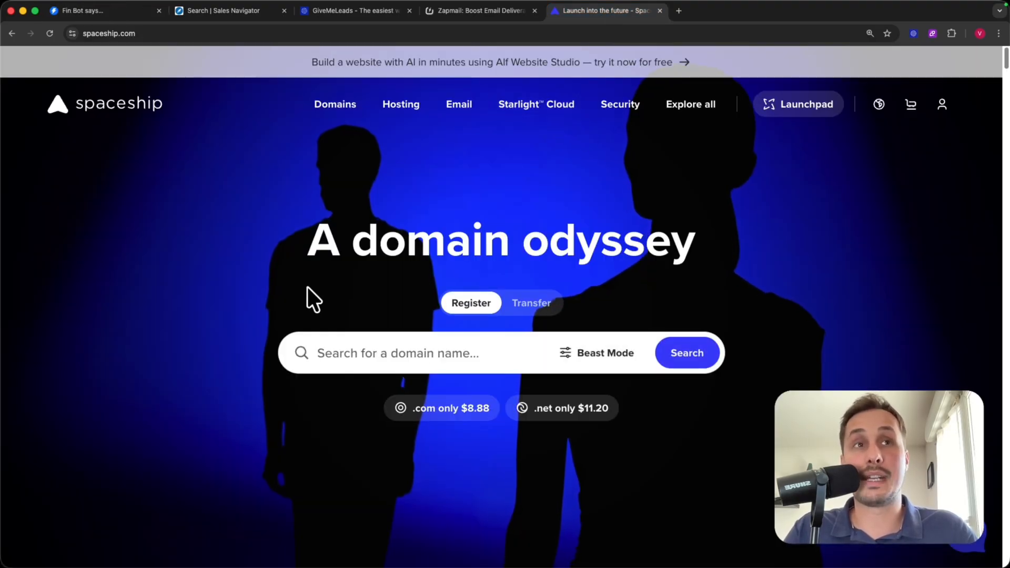
pyautogui.click(483, 13)
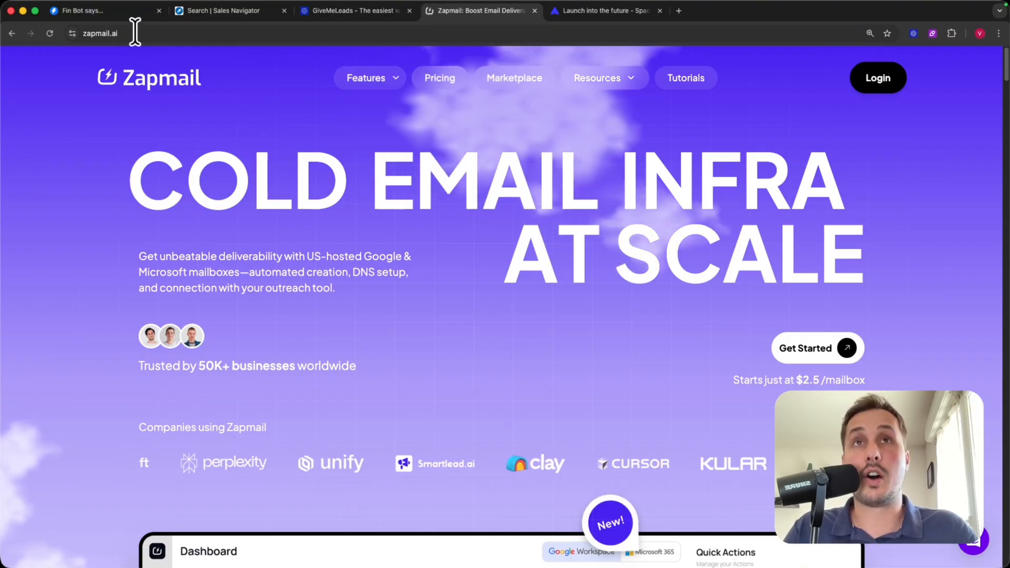
pyautogui.click(112, 12)
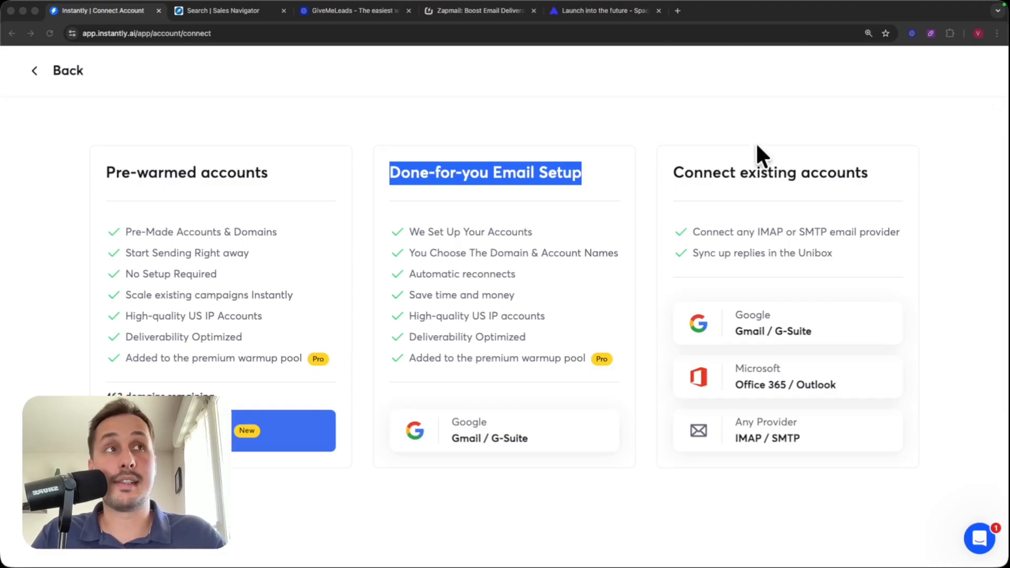
# Examine the Connect existing accounts option and the Pre-warmed accounts option, clearing the text highlights
pyautogui.click(683, 167)
pyautogui.moveTo(672, 169); pyautogui.dragTo(870, 172)
pyautogui.click(914, 192)
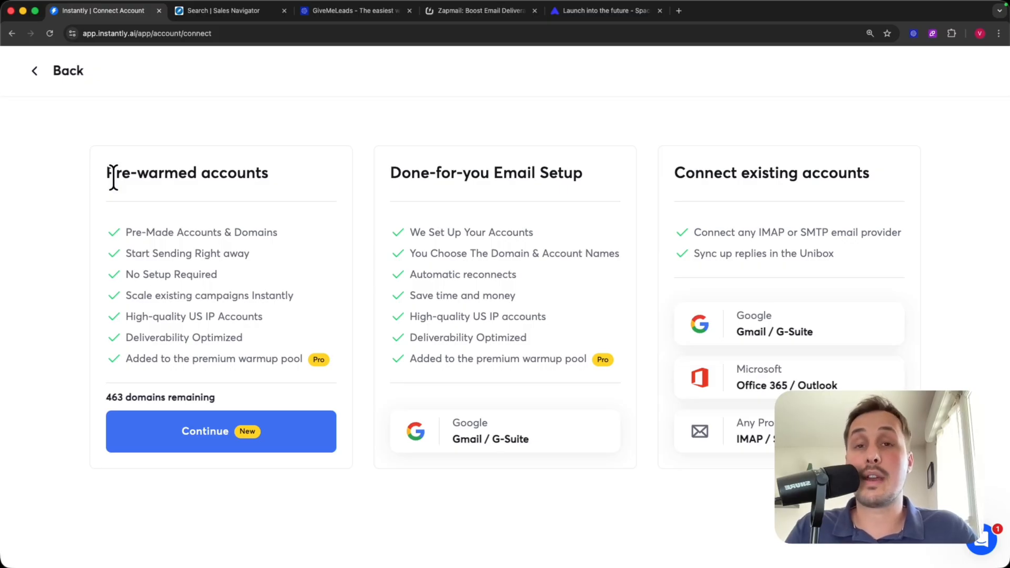
pyautogui.moveTo(157, 176); pyautogui.dragTo(439, 122)
pyautogui.click(441, 126)
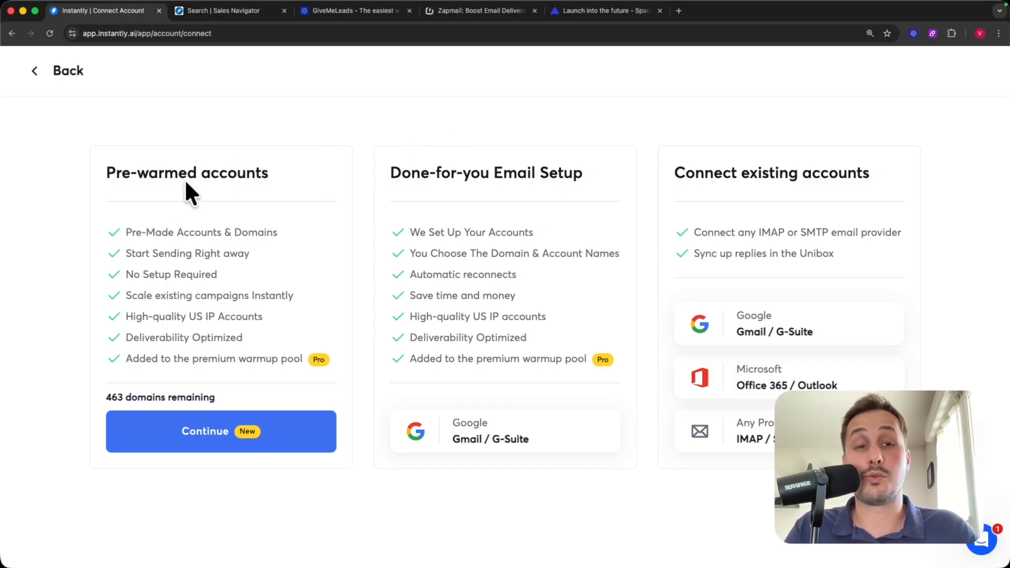
# Look at Spaceship and Zapmail once more, and go back to the Email Accounts list in Instantly
pyautogui.click(604, 9)
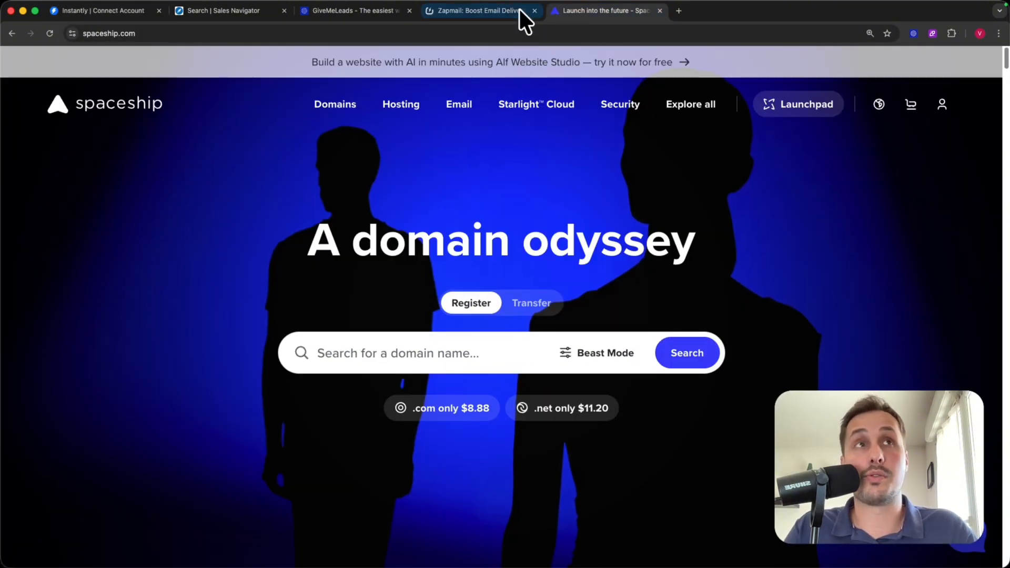
pyautogui.click(500, 10)
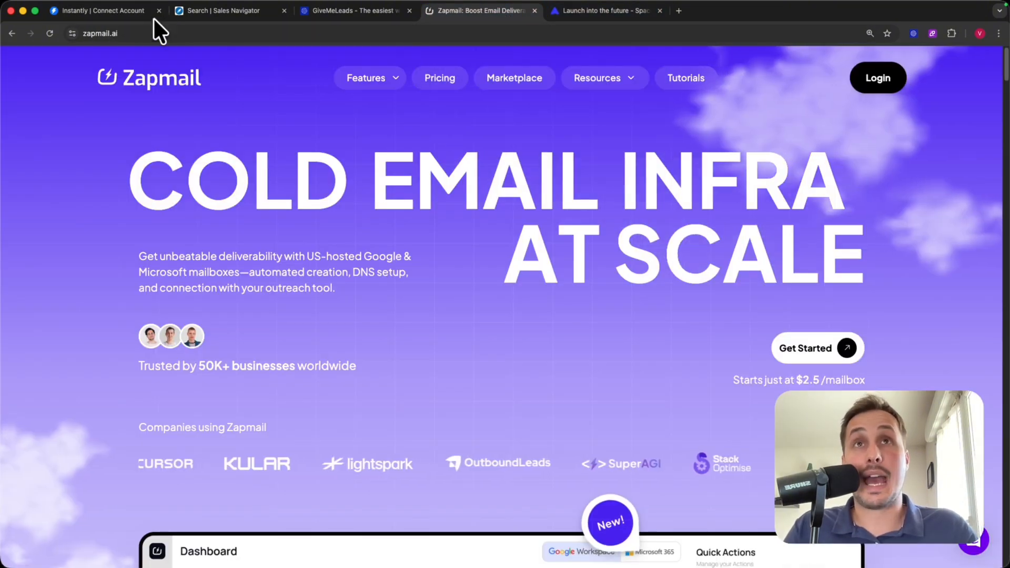
pyautogui.click(118, 9)
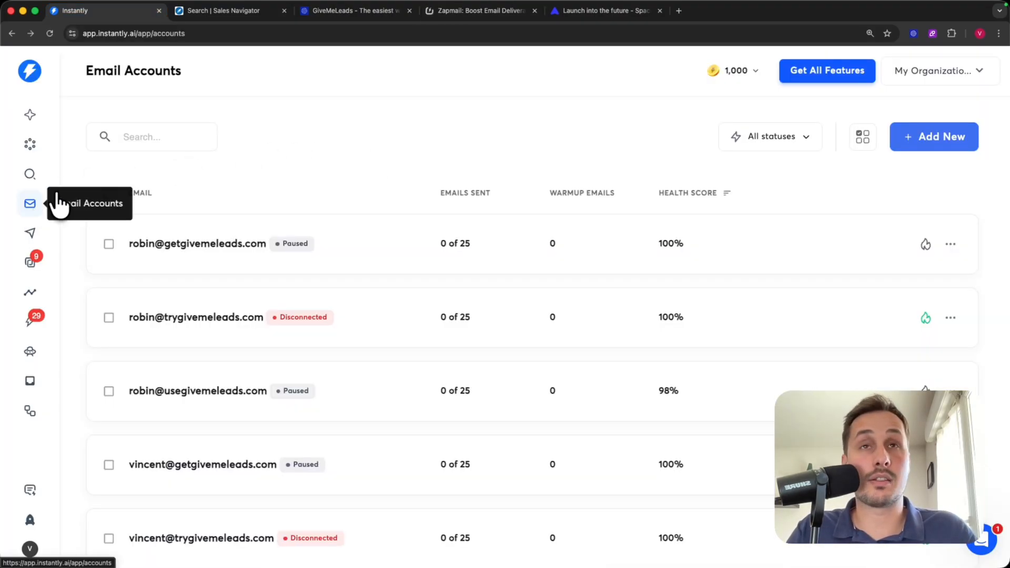
# Select all email accounts across every page of the list and open their bulk edit settings
pyautogui.click(109, 193)
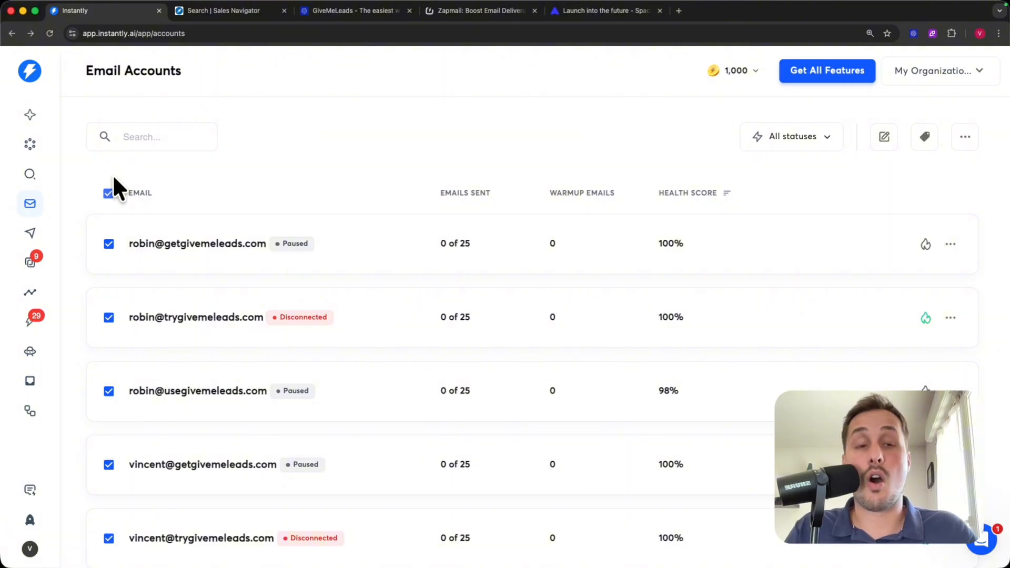
pyautogui.moveTo(108, 195)
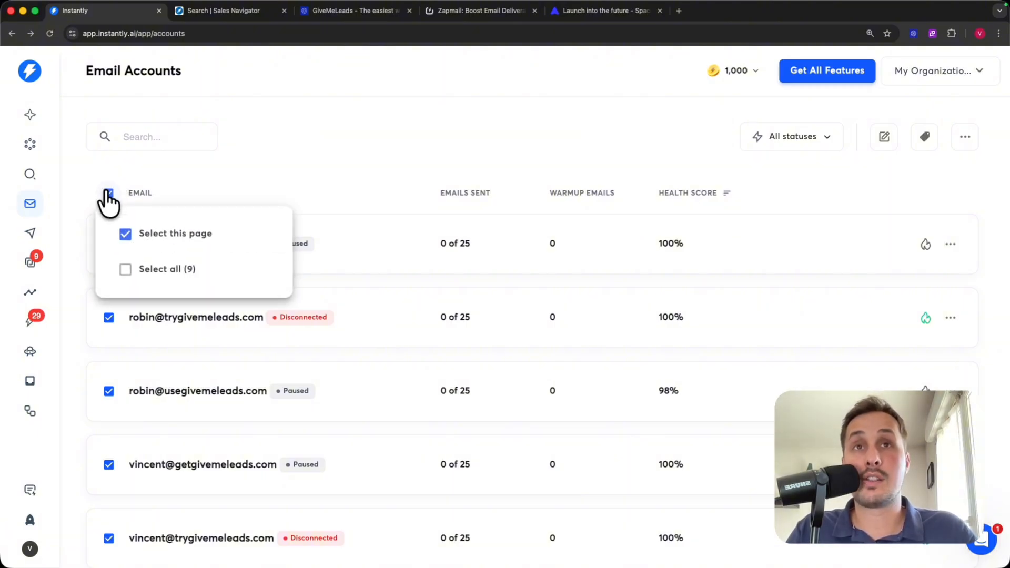
pyautogui.click(127, 272)
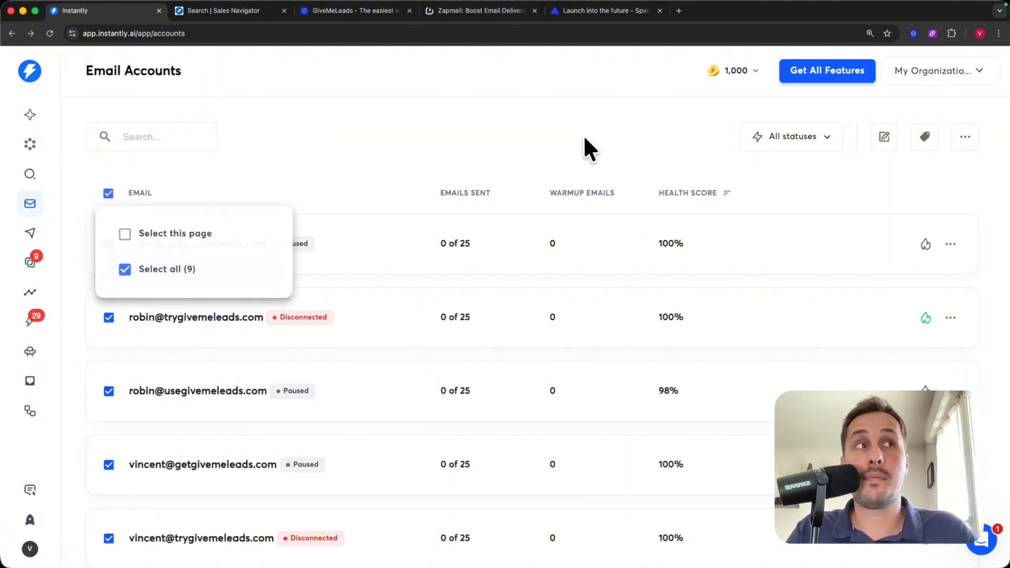
pyautogui.click(885, 140)
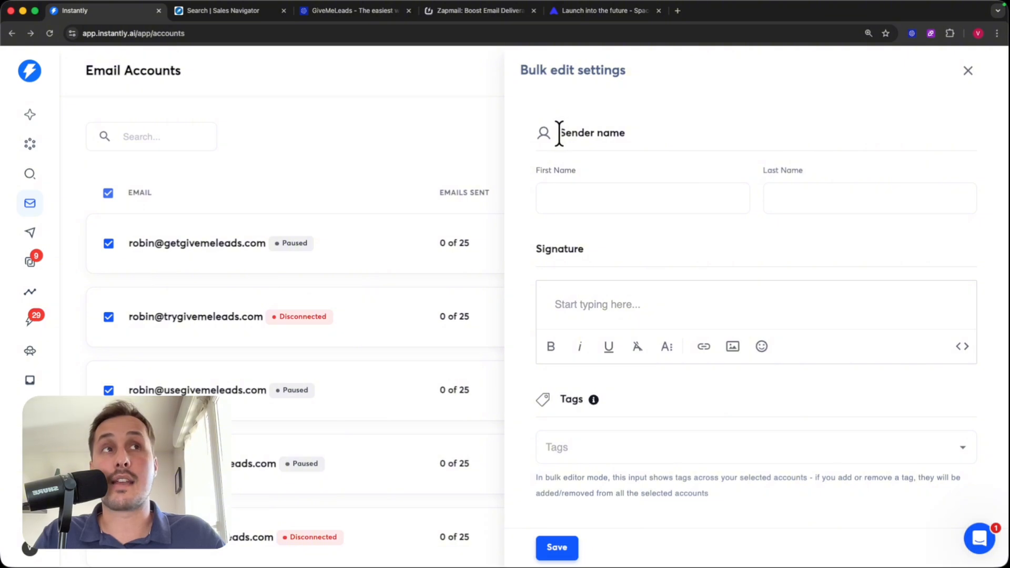
# Enter the sender's first name and last name for all selected accounts
pyautogui.moveTo(559, 132); pyautogui.dragTo(646, 134)
pyautogui.click(622, 205)
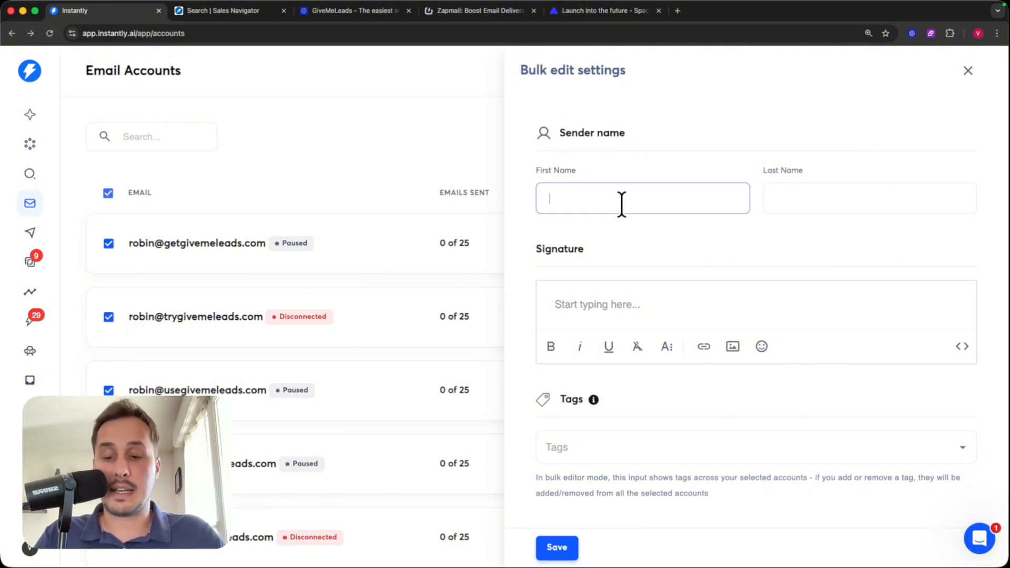
pyautogui.write('Vincent')
pyautogui.press('Tab')
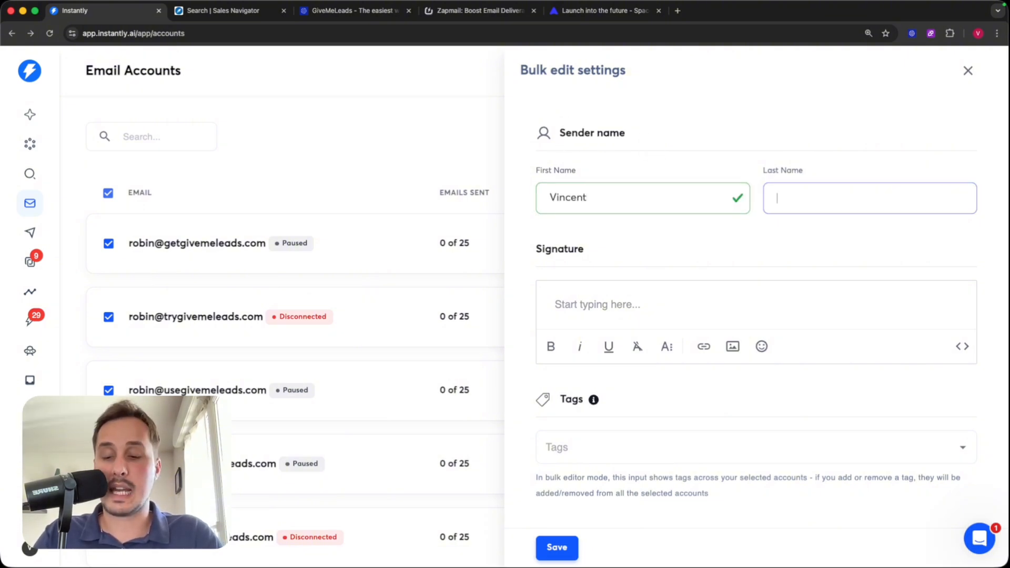
pyautogui.write('Robin')
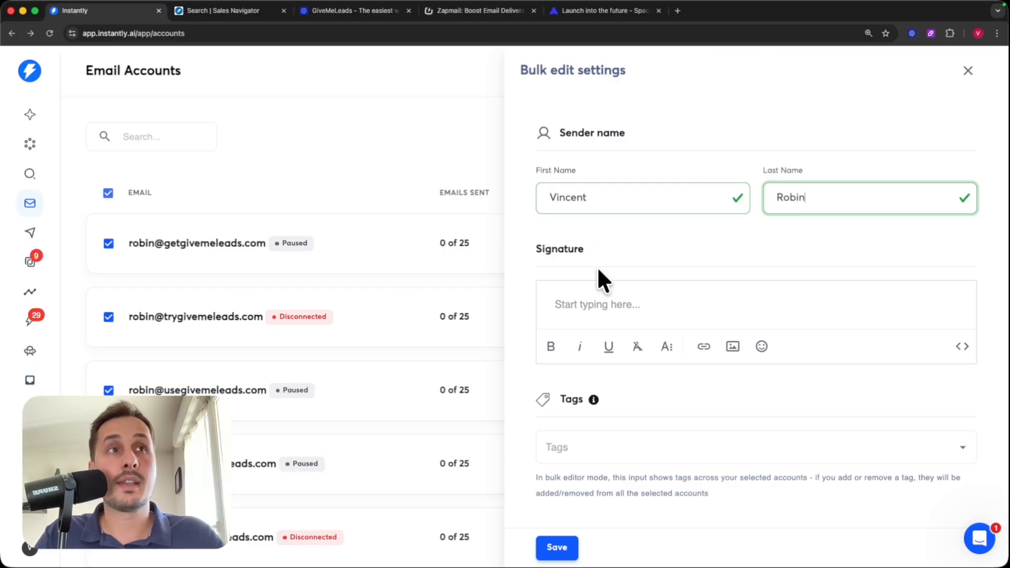
# Write a two-line signature with "--" above the sender's first name followed by "from GiveMeLeads"
pyautogui.click(597, 298)
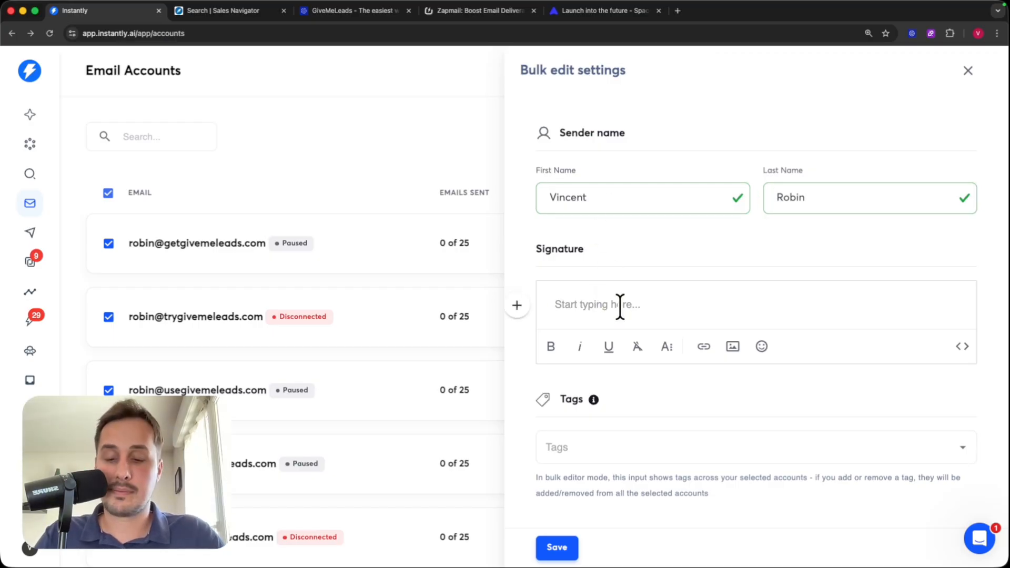
pyautogui.write('--')
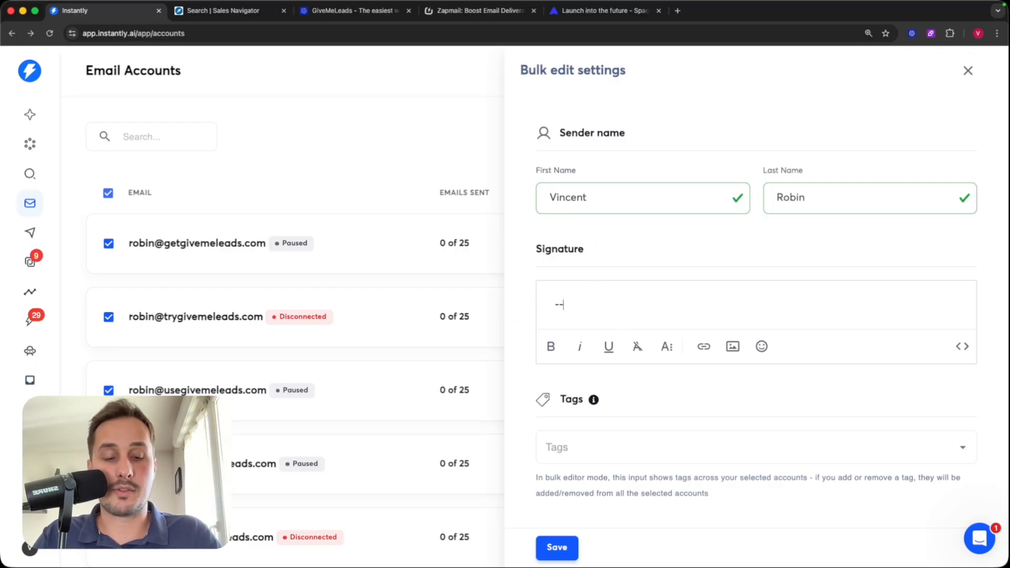
pyautogui.press('Return')
pyautogui.write('V')
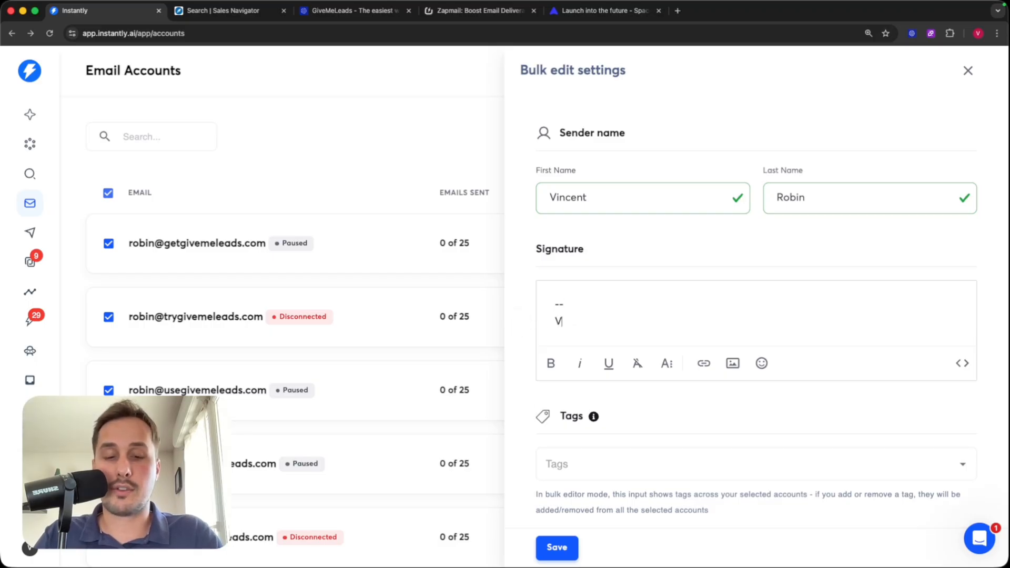
pyautogui.write('incent ')
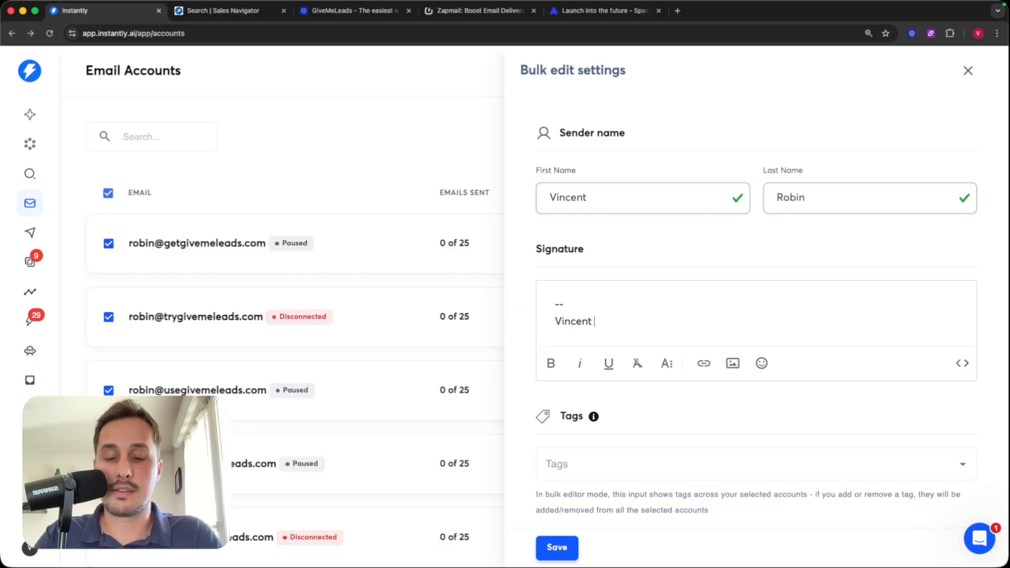
pyautogui.write('from Give')
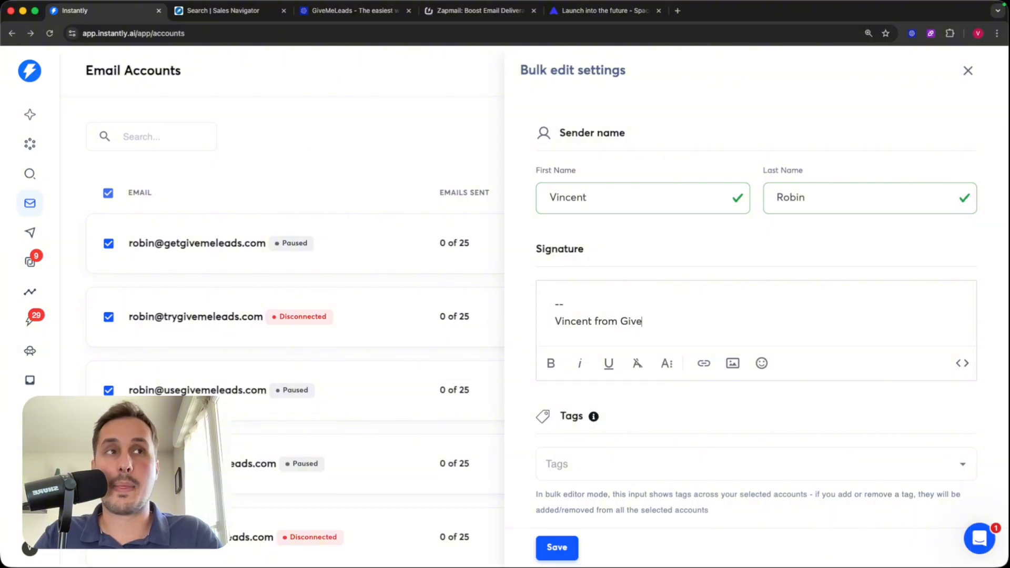
pyautogui.write('MeLeads')
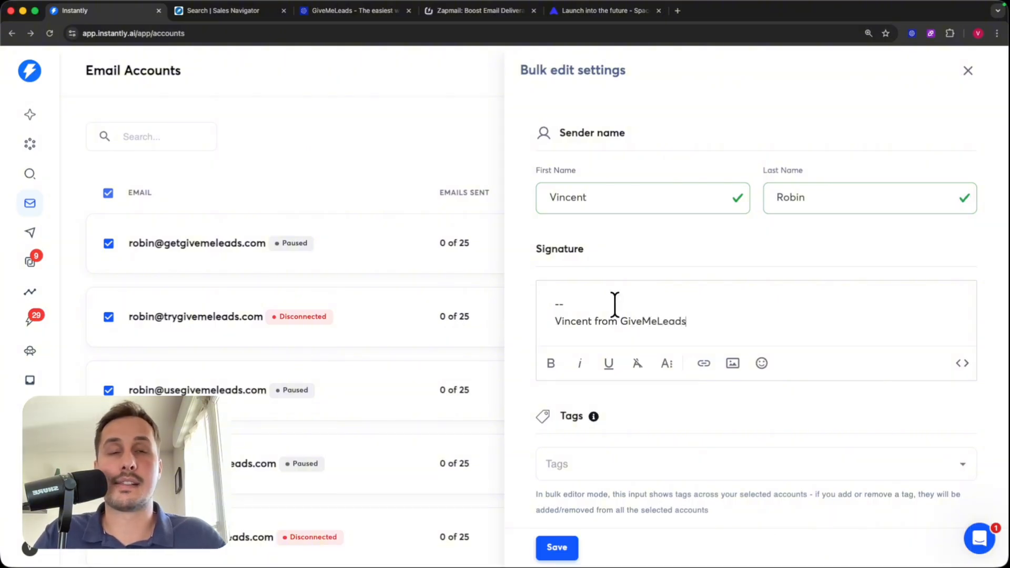
pyautogui.moveTo(718, 324); pyautogui.dragTo(570, 295)
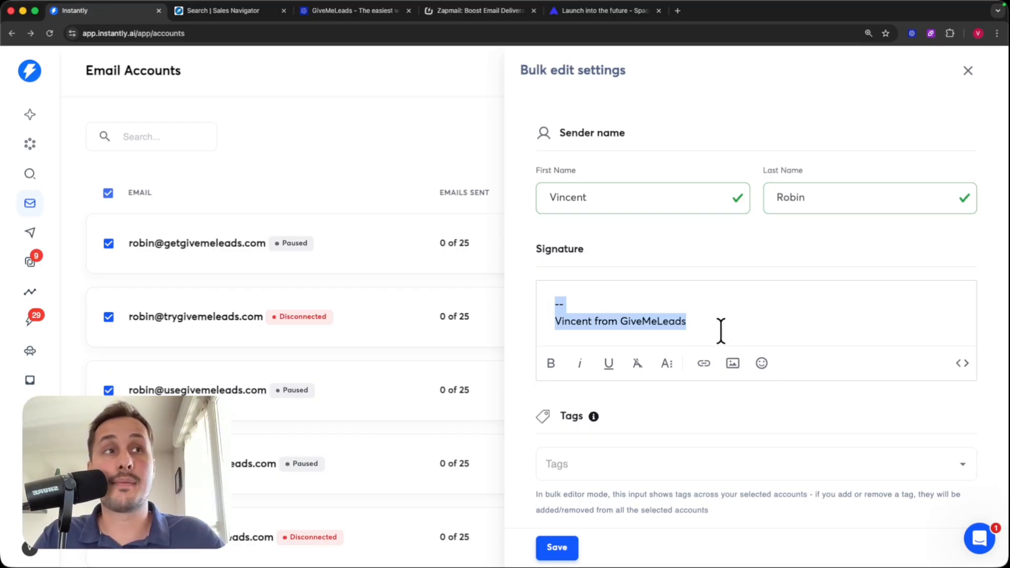
pyautogui.moveTo(721, 331); pyautogui.dragTo(495, 314)
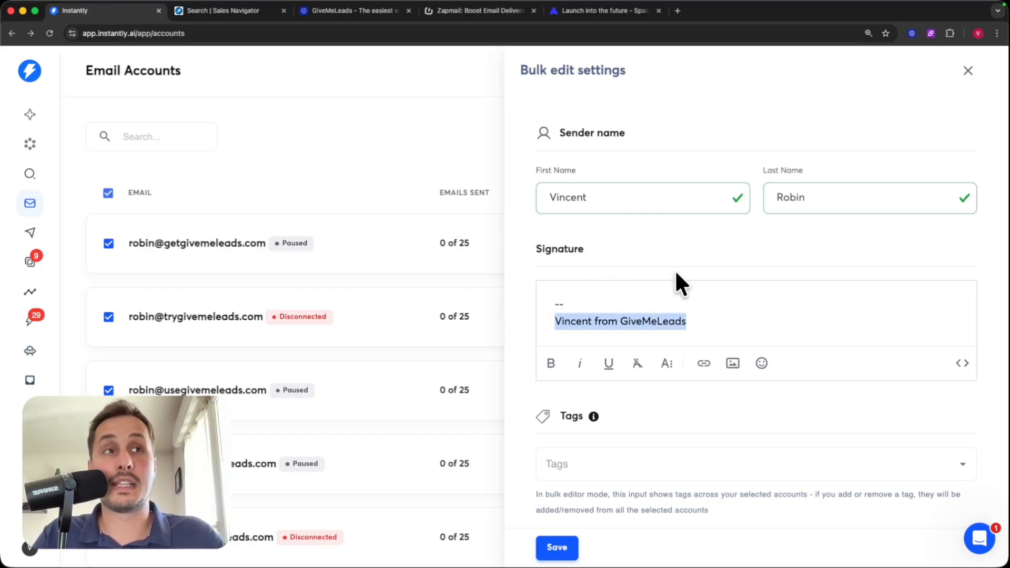
pyautogui.click(696, 260)
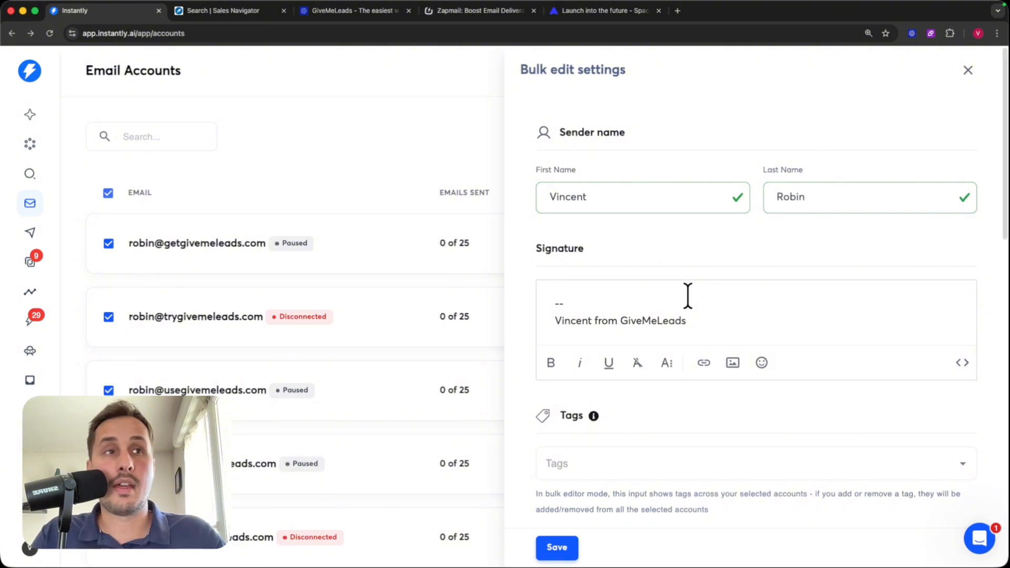
# Set the daily campaign limit to 25 emails and the minimum wait time to 5 minutes
pyautogui.scroll(-5, 559, 329)
pyautogui.scroll(-4, 684, 303)
pyautogui.scroll(-5, 711, 300)
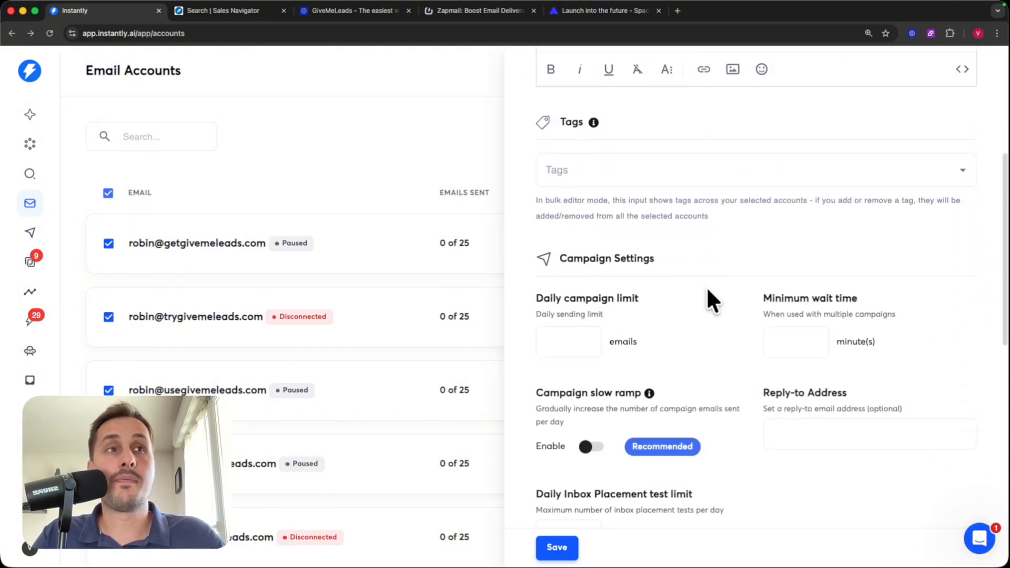
pyautogui.scroll(-2, 612, 188)
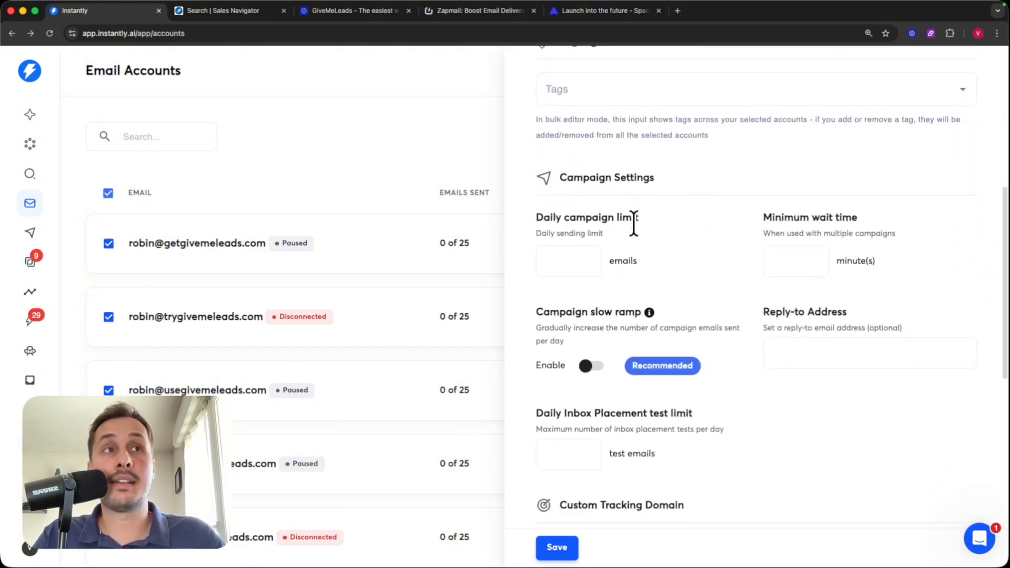
pyautogui.click(564, 213)
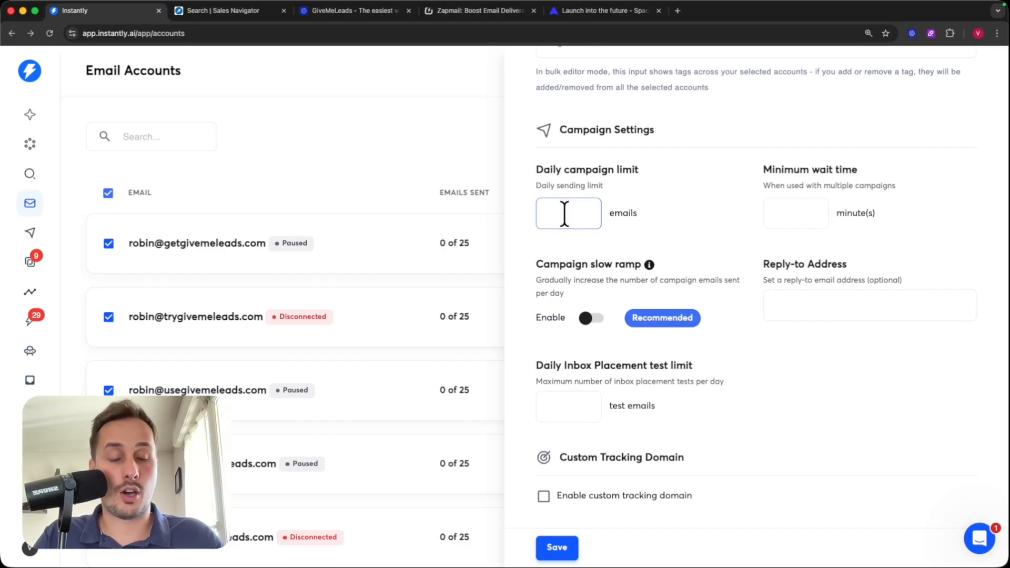
pyautogui.write('25')
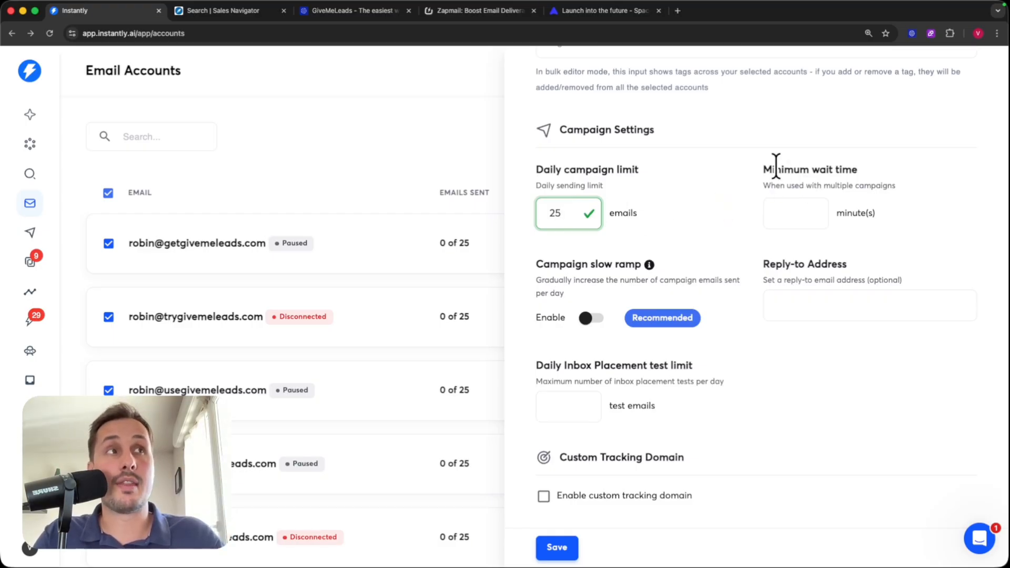
pyautogui.click(791, 213)
pyautogui.write('5')
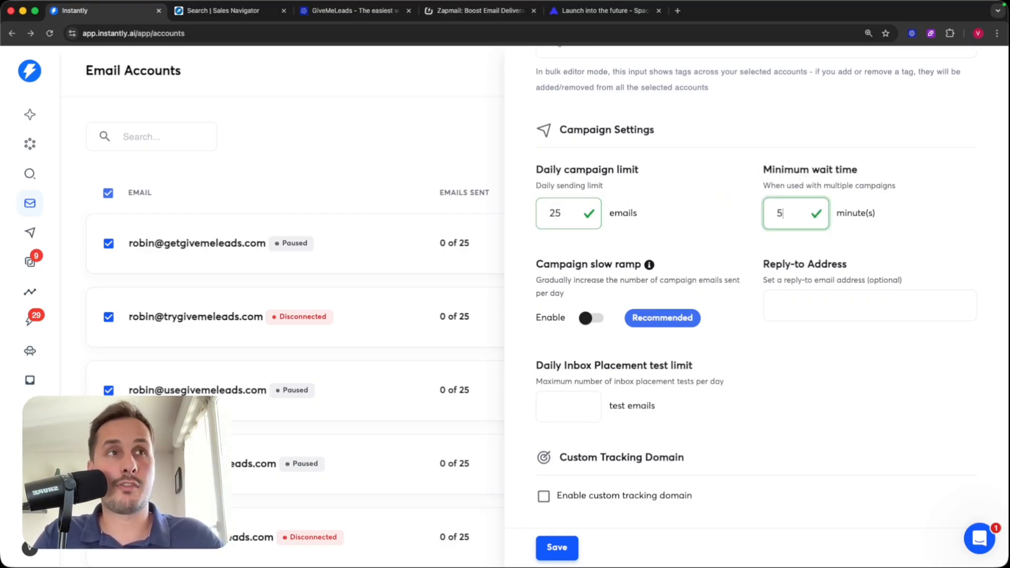
pyautogui.click(722, 234)
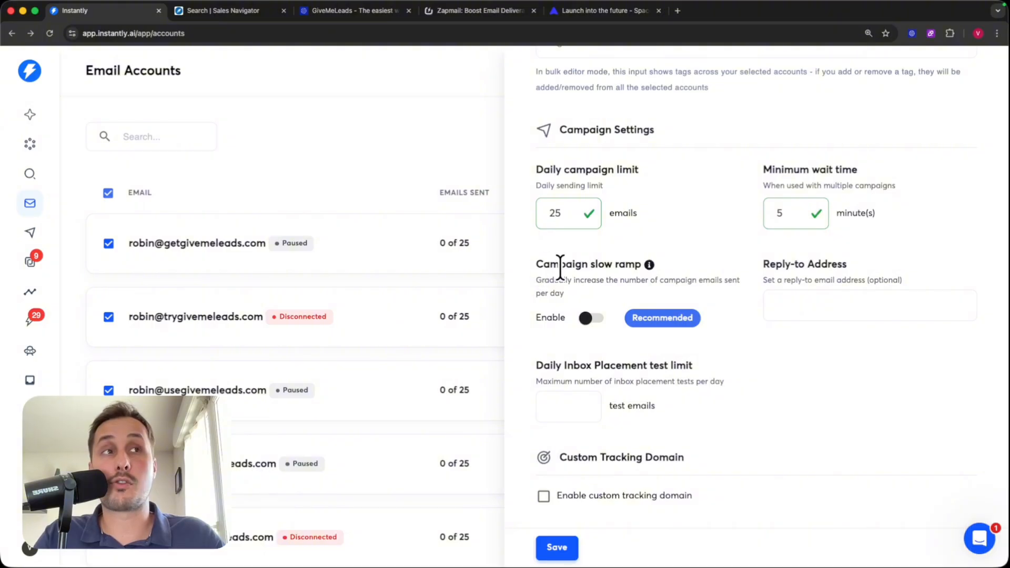
# Enable the campaign slow ramp and look over the Custom Tracking Domain section
pyautogui.click(591, 317)
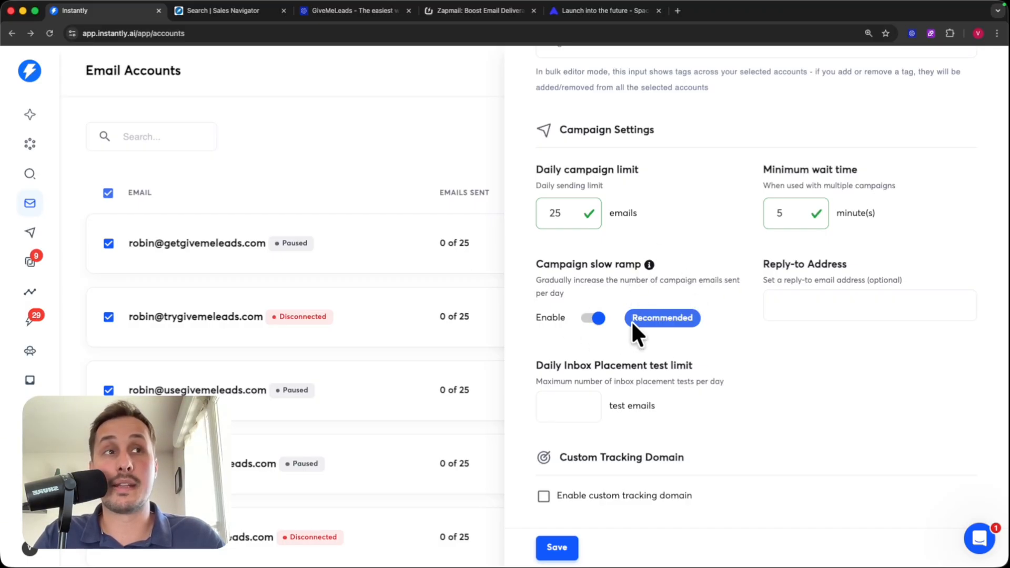
pyautogui.scroll(-4, 626, 321)
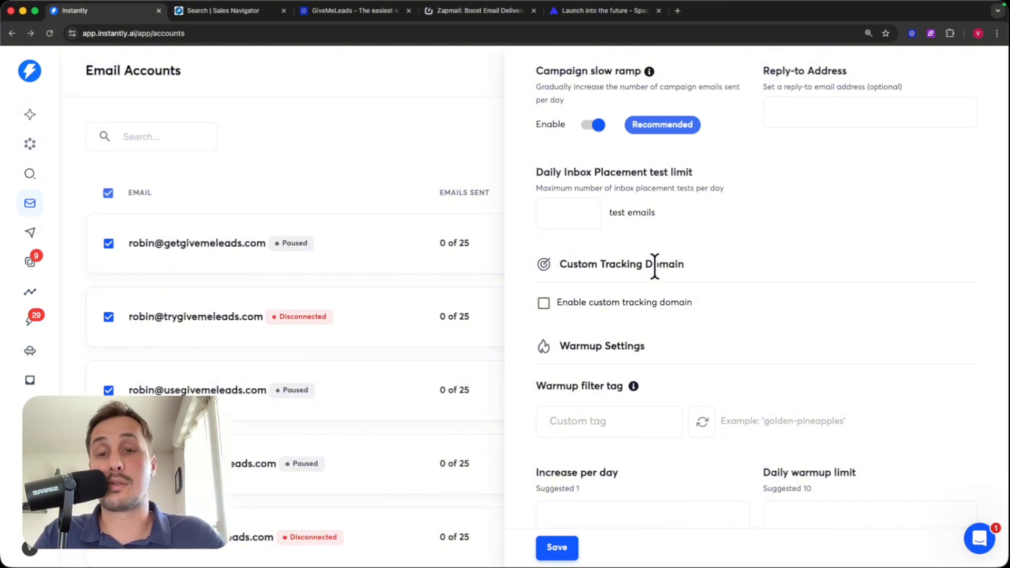
pyautogui.moveTo(559, 264); pyautogui.dragTo(741, 253)
pyautogui.click(743, 254)
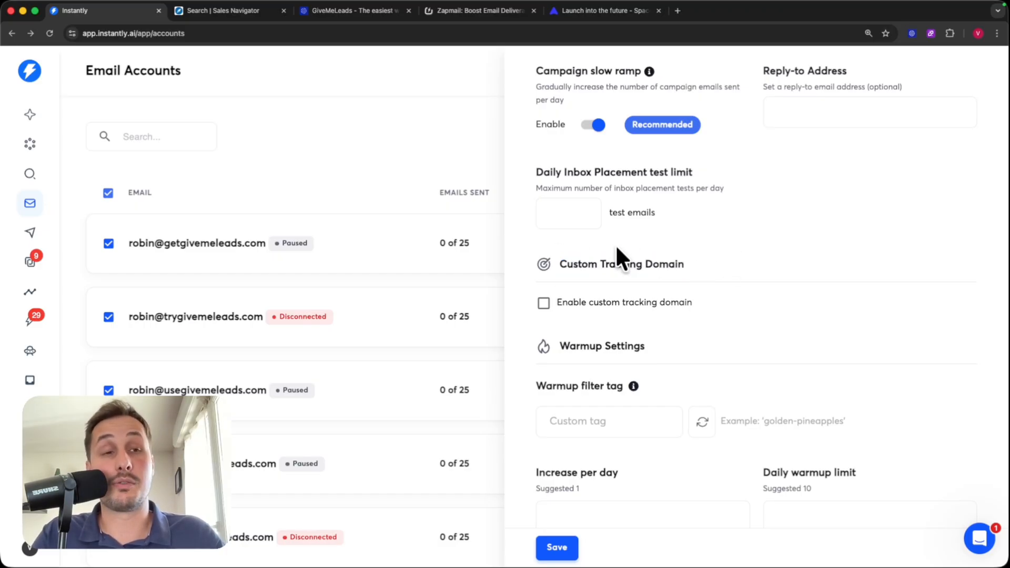
# Set the warmup increase per day to 1 and the daily warmup limit to 10
pyautogui.scroll(-5, 571, 323)
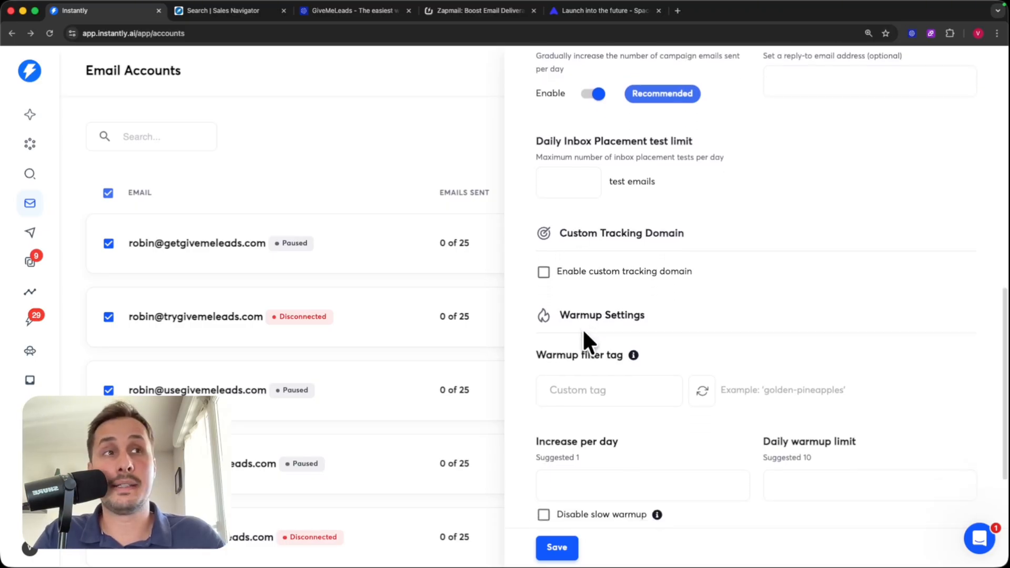
pyautogui.moveTo(645, 149); pyautogui.dragTo(558, 148)
pyautogui.click(640, 149)
pyautogui.scroll(-1, 699, 200)
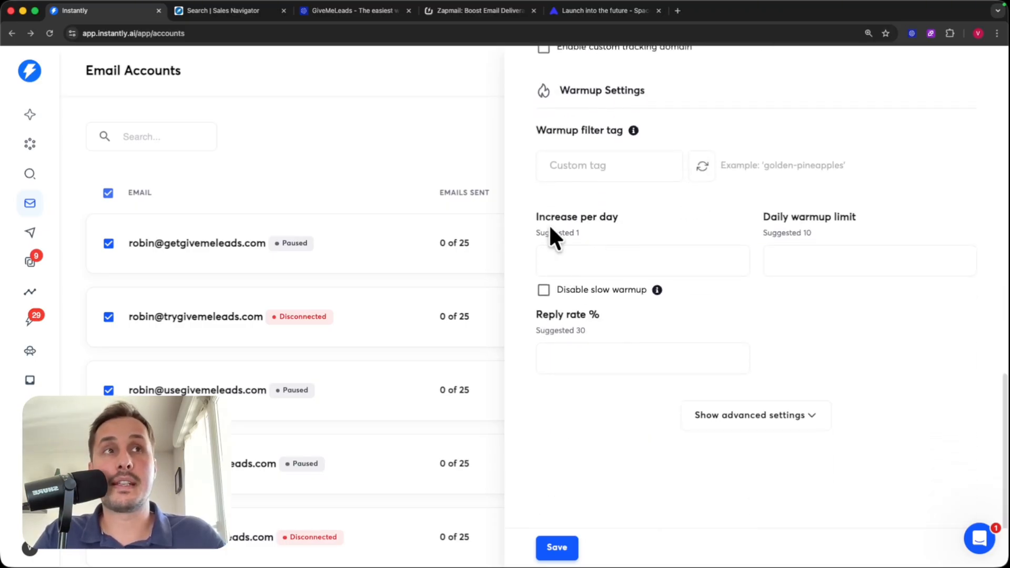
pyautogui.moveTo(536, 217); pyautogui.dragTo(619, 217)
pyautogui.click(602, 262)
pyautogui.write('1')
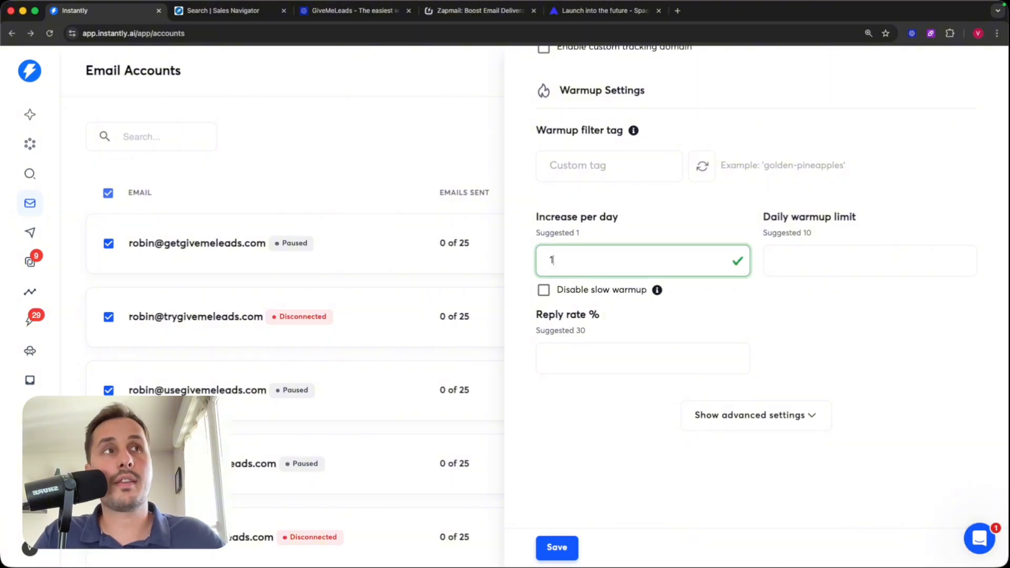
pyautogui.click(805, 253)
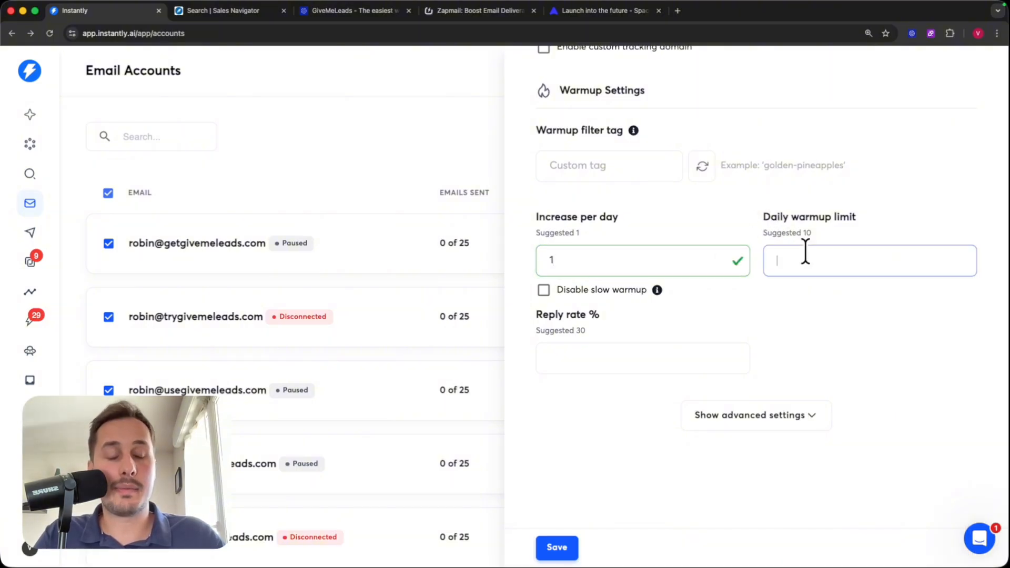
pyautogui.write('10')
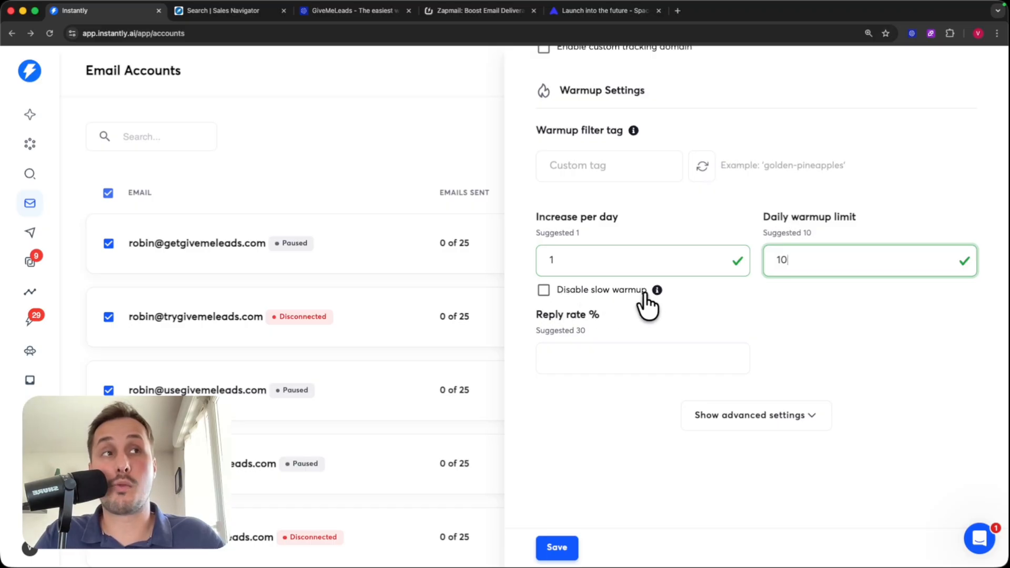
# Set the warmup reply rate to 50% and save the bulk edit settings
pyautogui.click(594, 351)
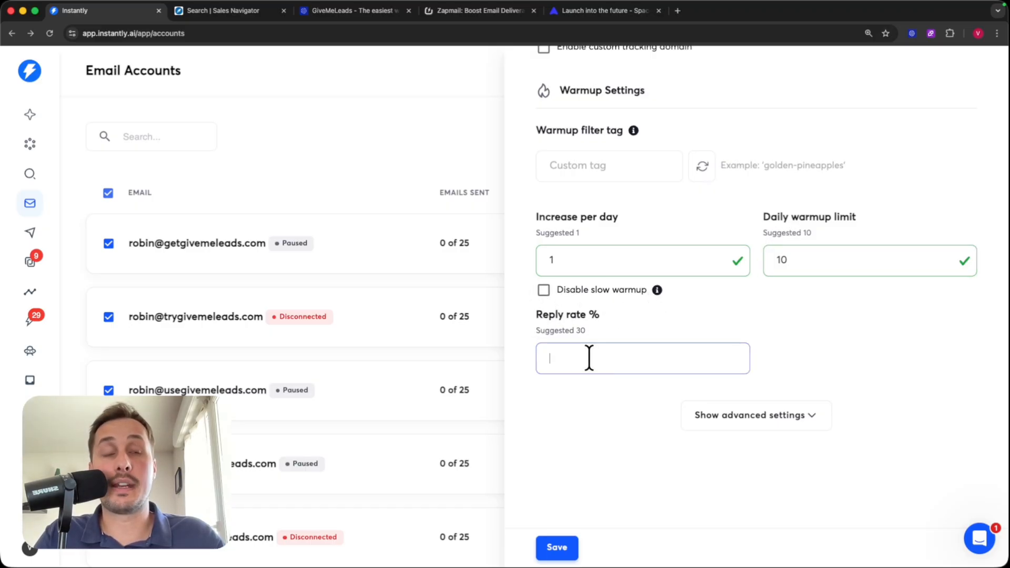
pyautogui.write('50')
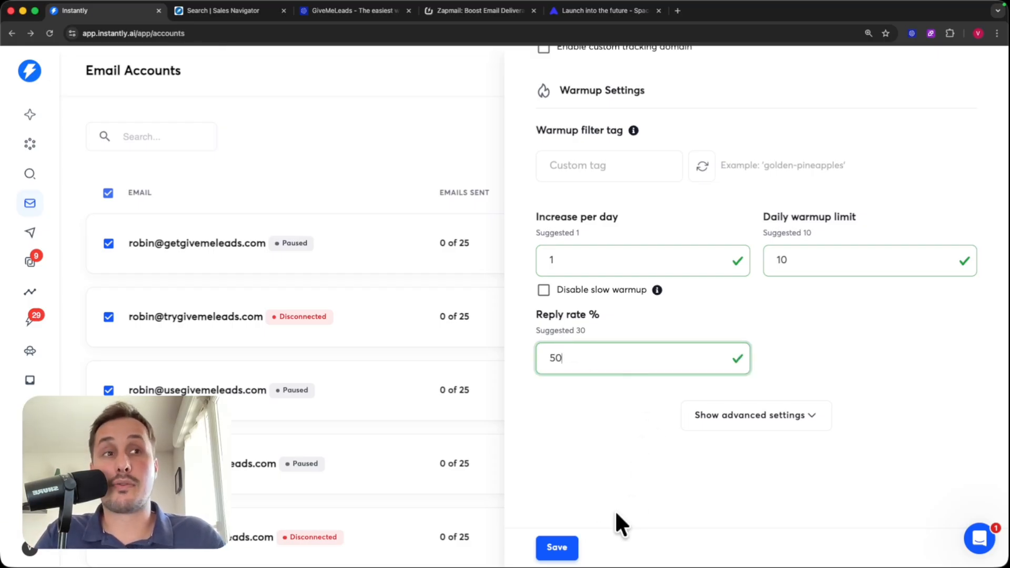
pyautogui.click(558, 547)
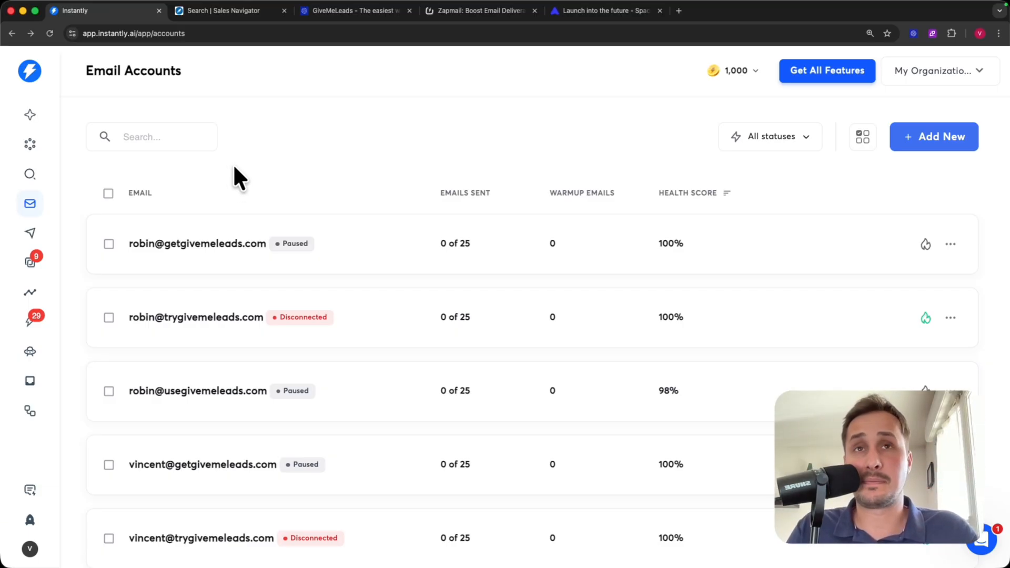
# Select all email accounts across the whole list again and enable warmup for them
pyautogui.click(108, 194)
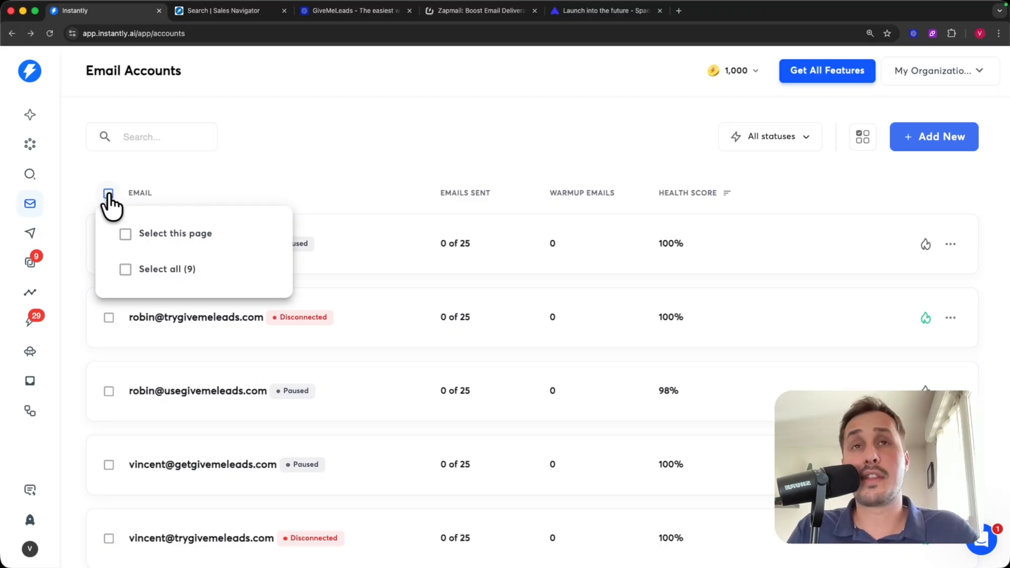
pyautogui.click(125, 269)
pyautogui.click(312, 181)
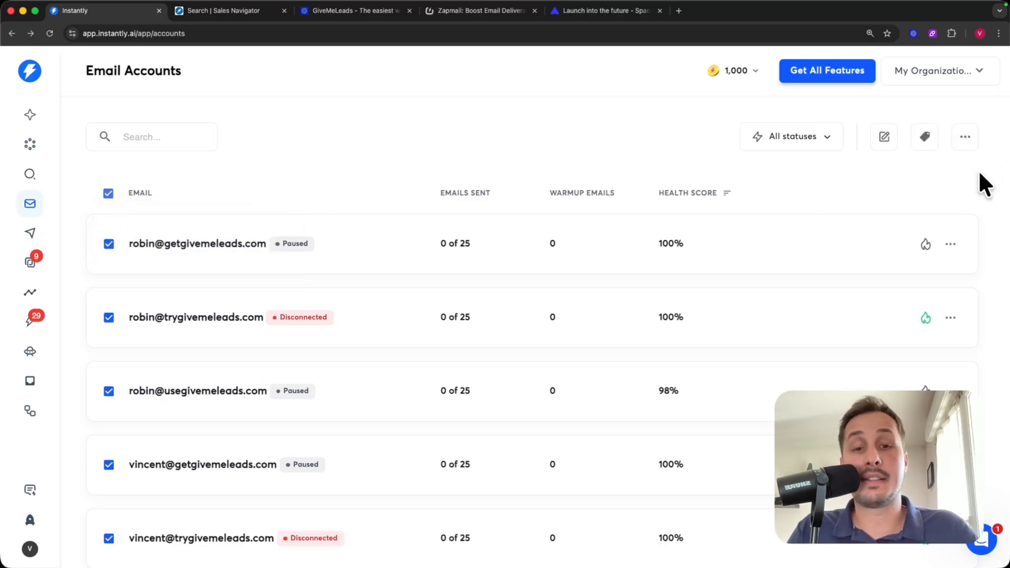
pyautogui.click(965, 138)
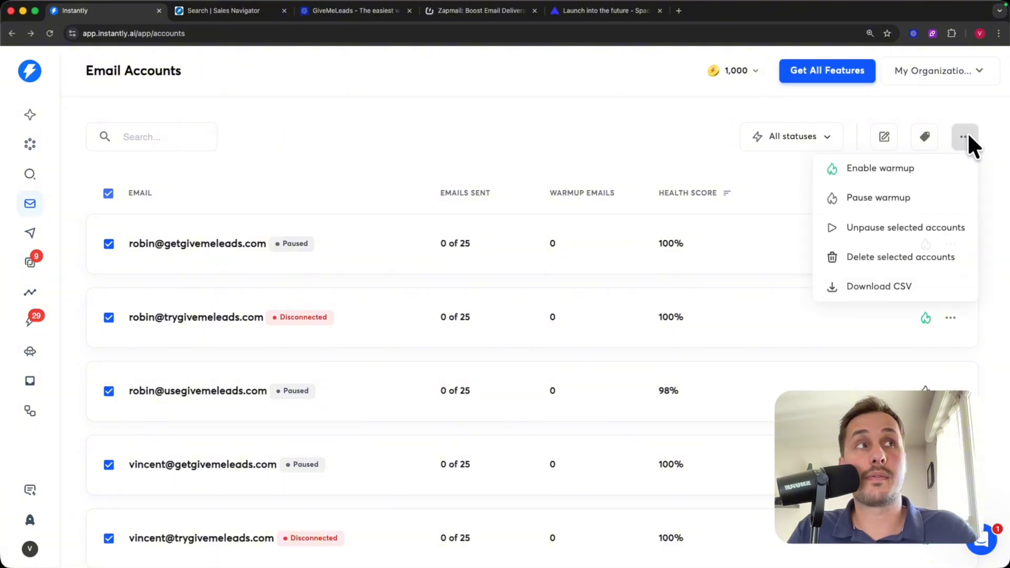
pyautogui.click(892, 170)
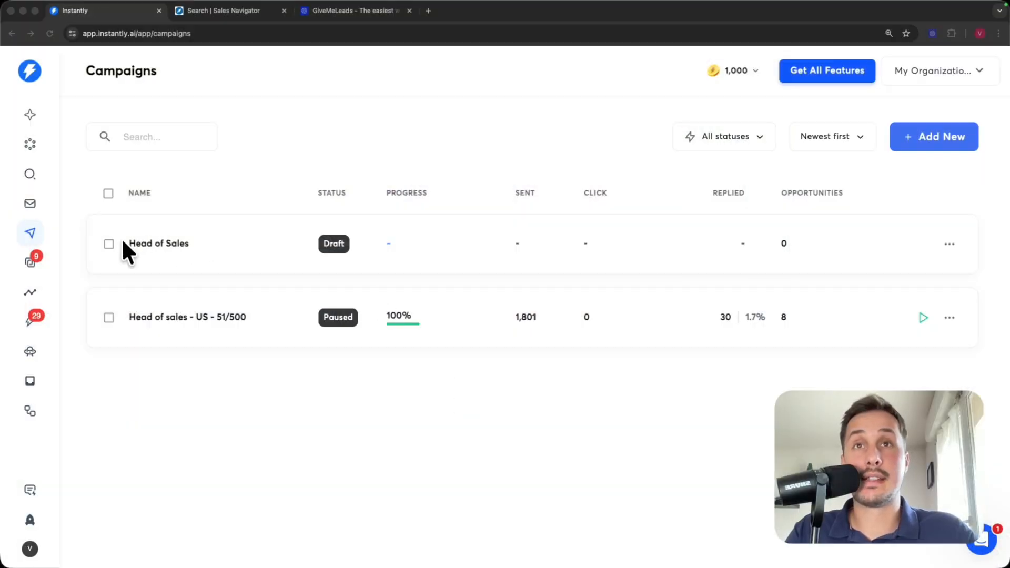
# Create a new campaign named "Head of sales - sales manager - US - SMB"
pyautogui.click(30, 234)
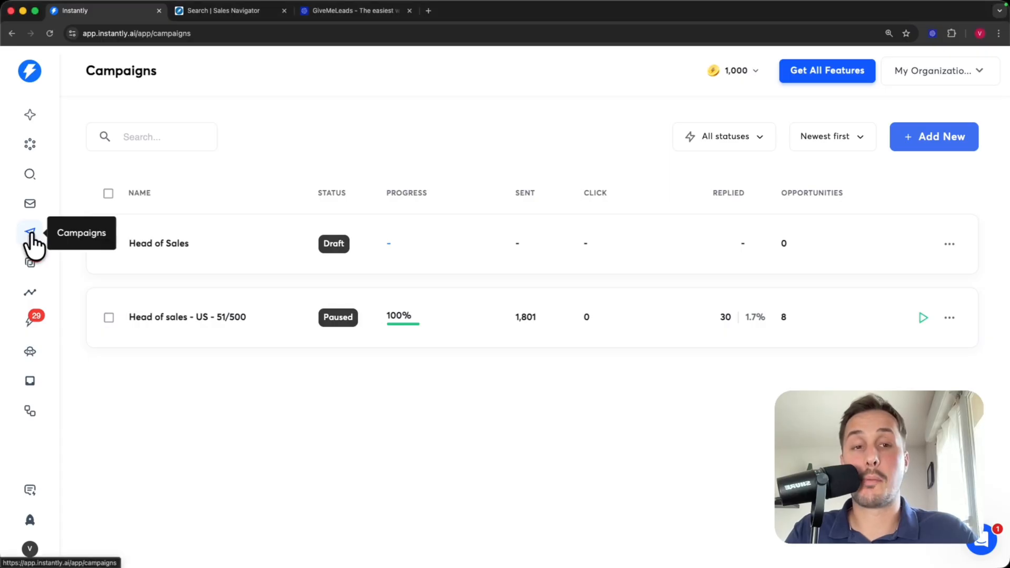
pyautogui.click(942, 151)
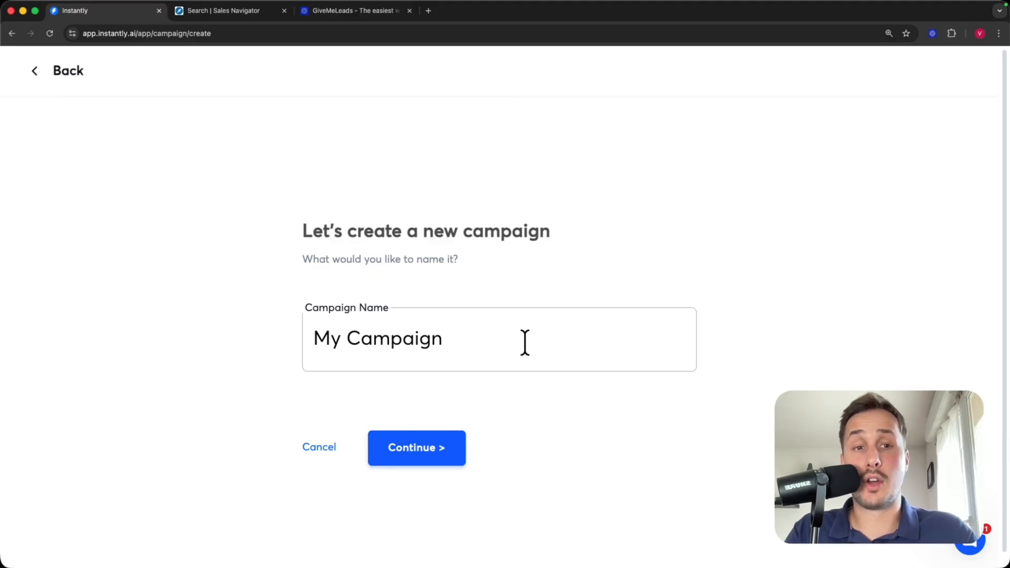
pyautogui.moveTo(483, 335); pyautogui.dragTo(290, 337)
pyautogui.write('Head')
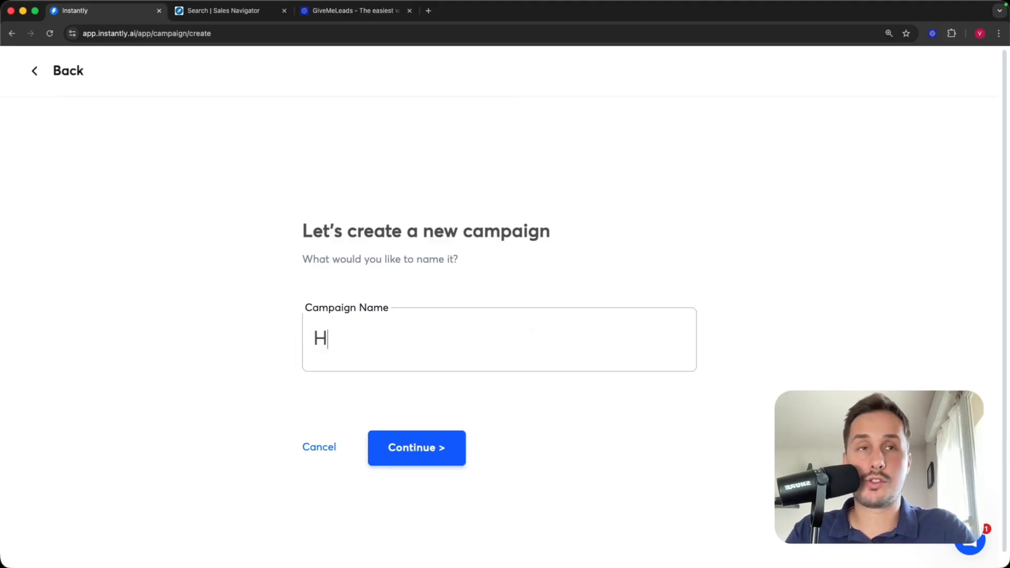
pyautogui.write('o ')
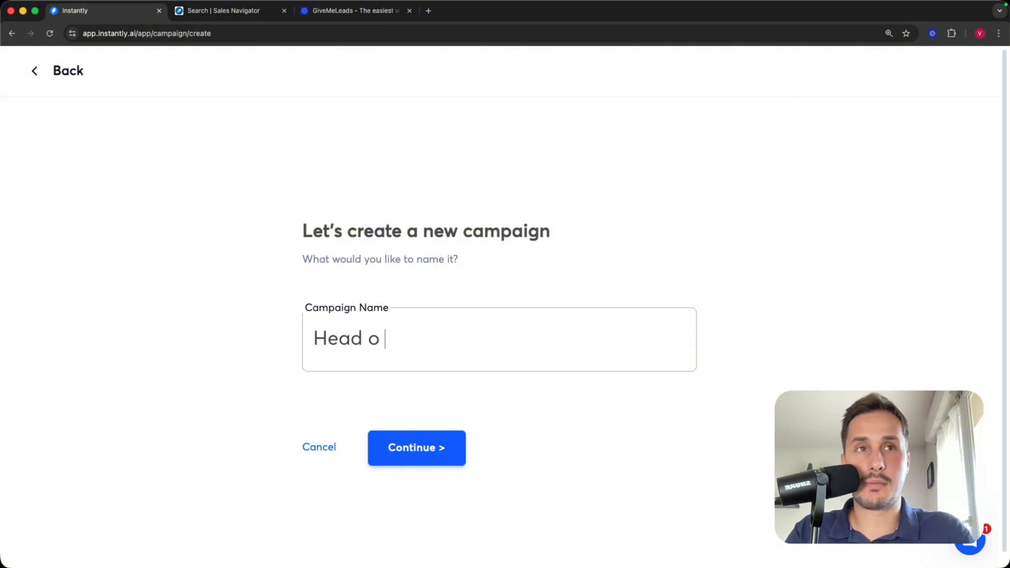
pyautogui.write('f sales -')
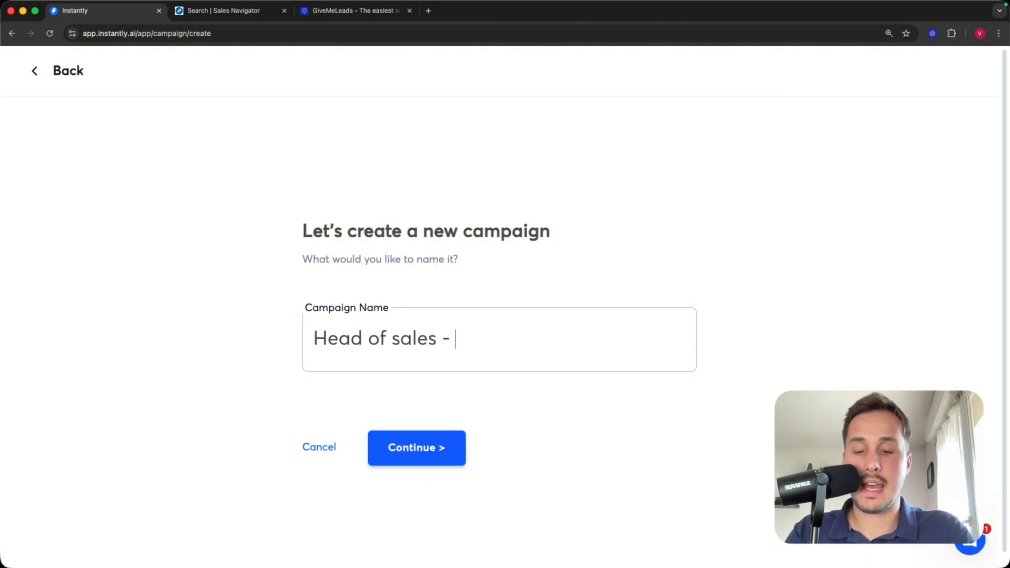
pyautogui.write(' sales manager')
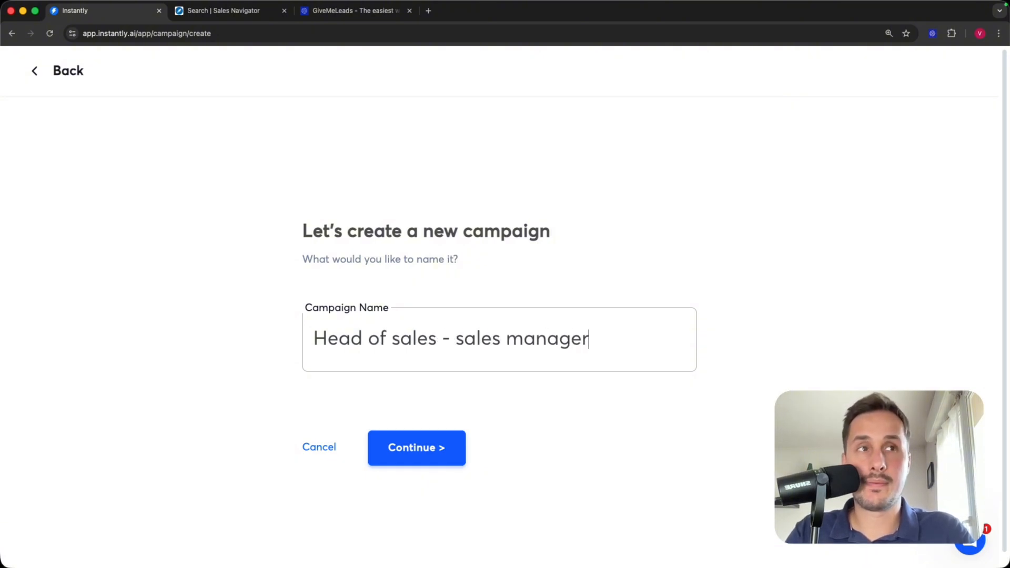
pyautogui.write(' - US')
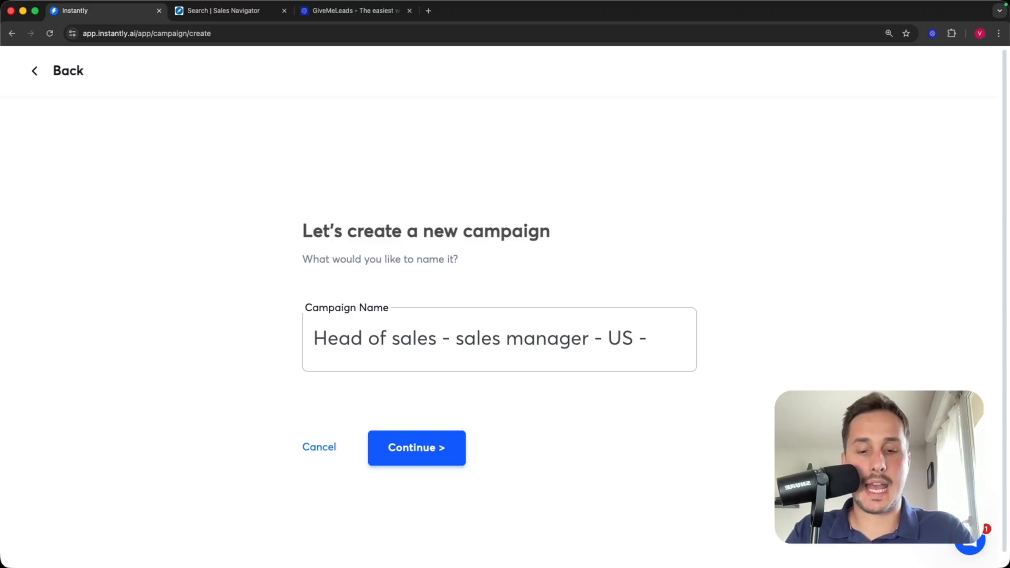
pyautogui.write(' - SMB')
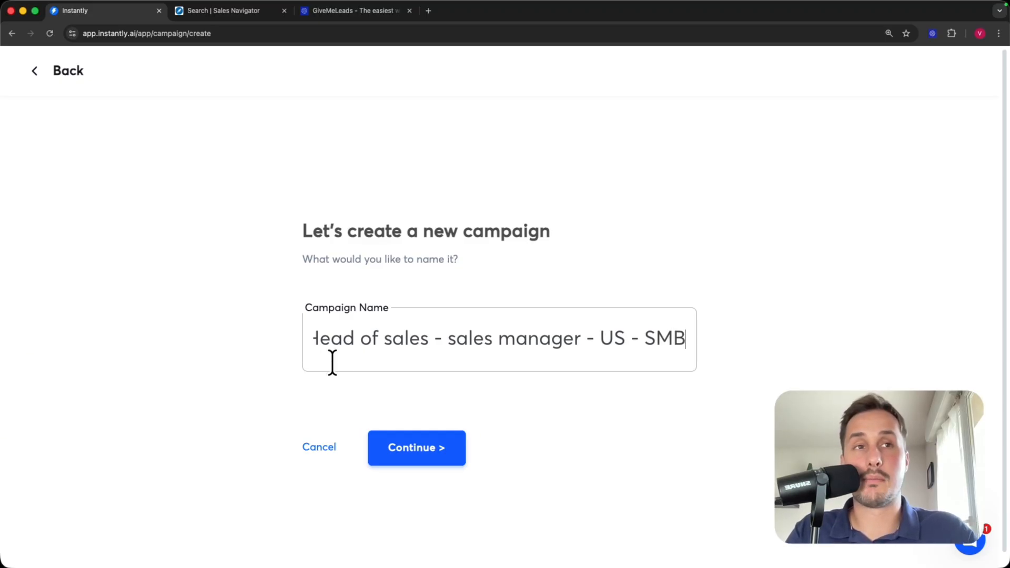
pyautogui.click(420, 457)
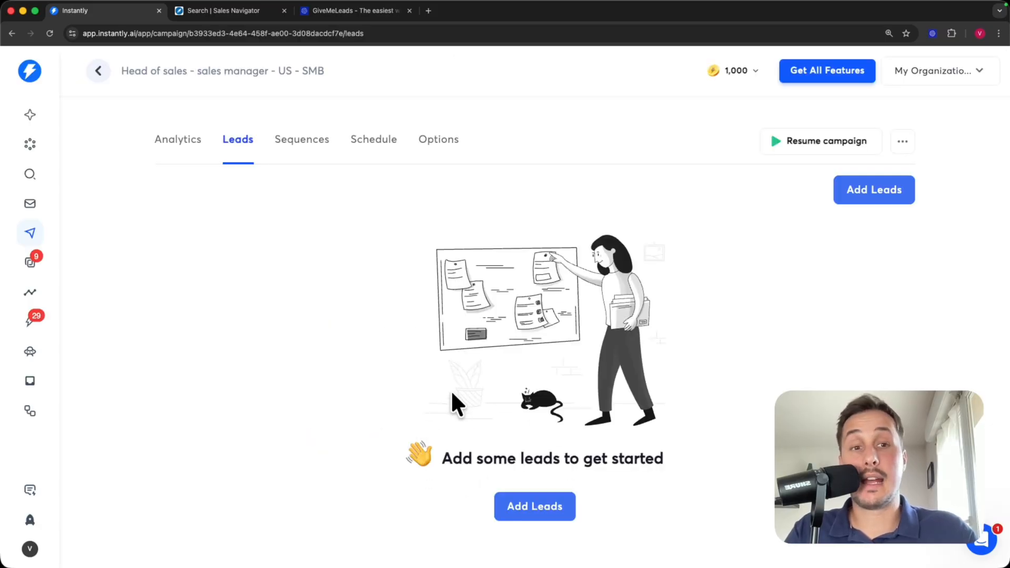
# Look over the campaign's options for adding leads, and switch to Sales Navigator to review the available lead filters
pyautogui.click(871, 196)
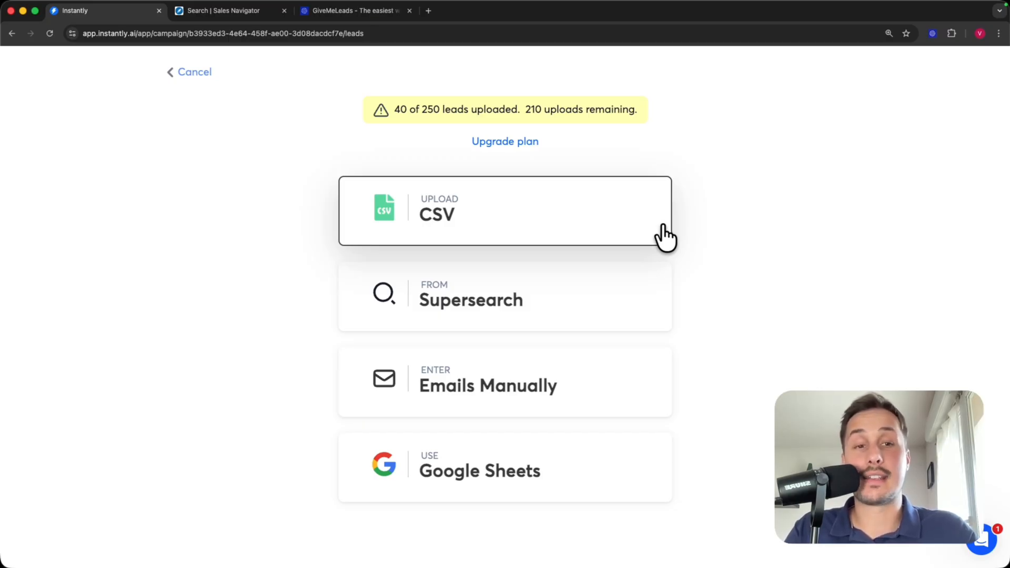
pyautogui.click(208, 11)
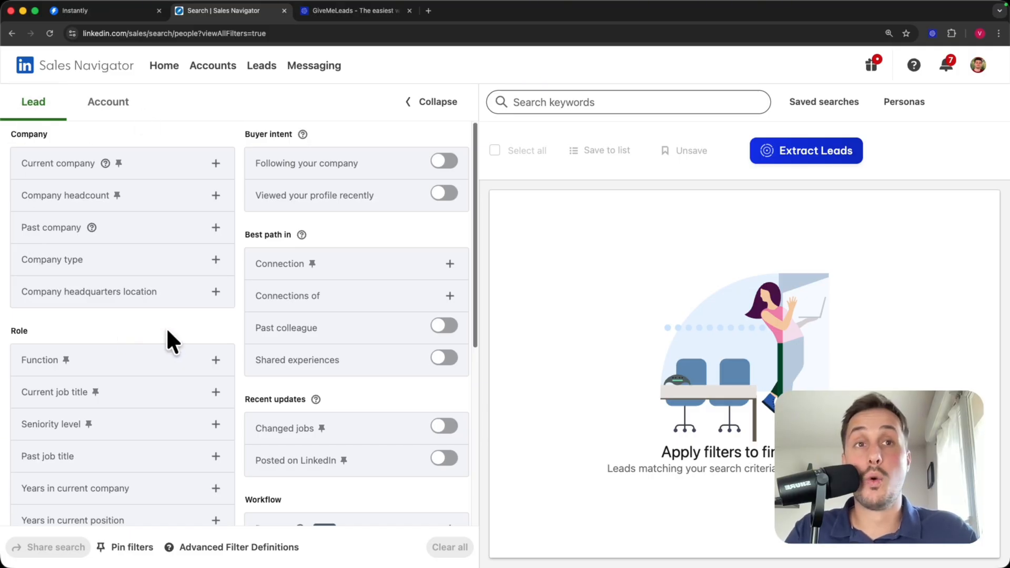
pyautogui.scroll(-6, 179, 334)
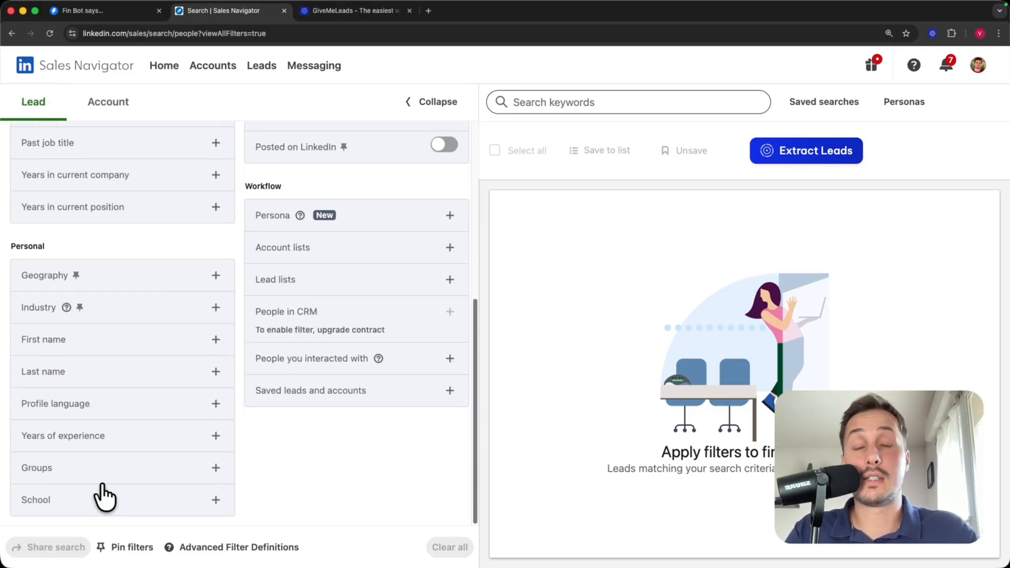
pyautogui.scroll(6, 324, 358)
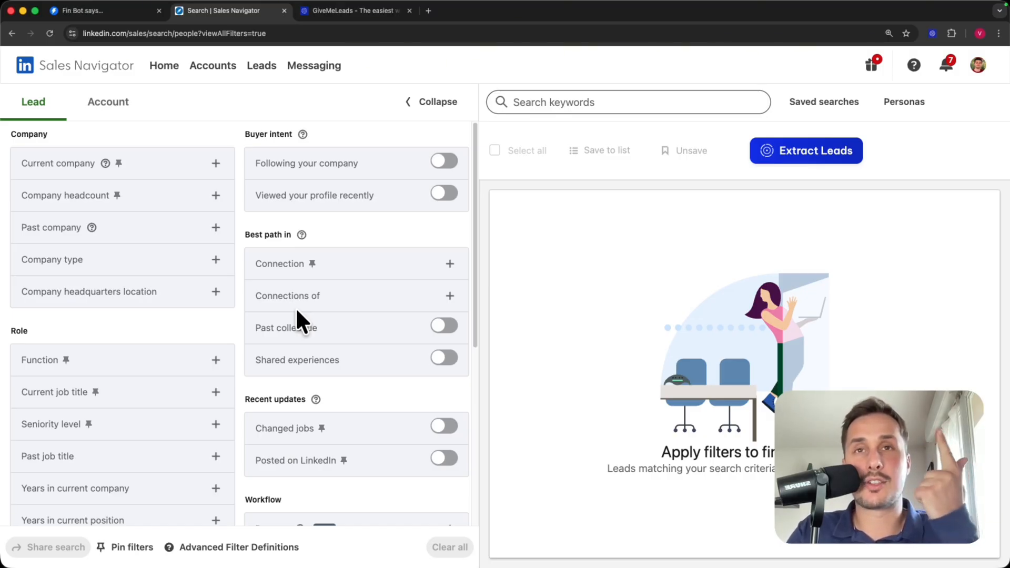
# Filter the leads by the exact current job title "head of sales", including the quotation marks
pyautogui.scroll(-2, 171, 332)
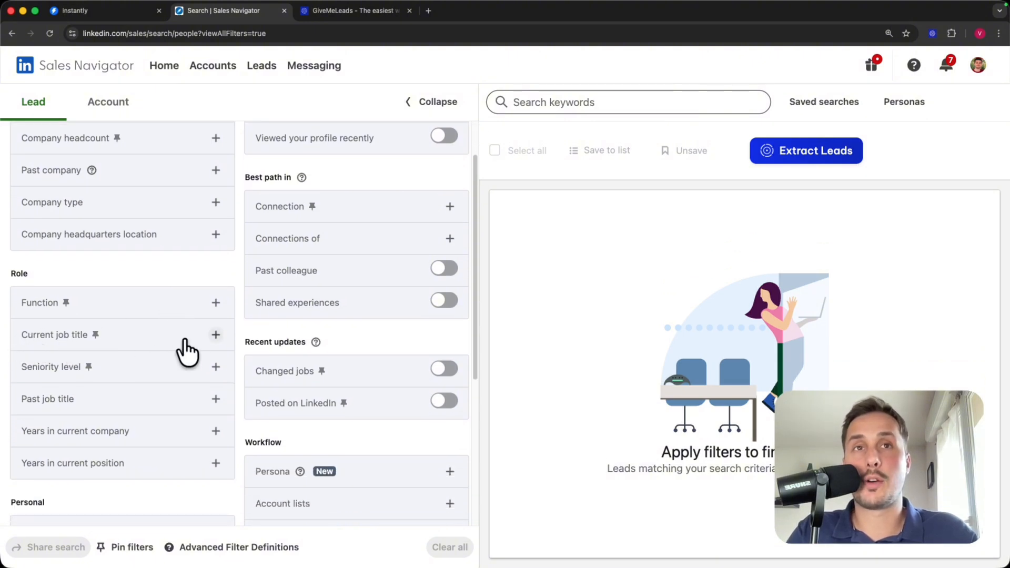
pyautogui.click(217, 337)
pyautogui.write('"head of sales')
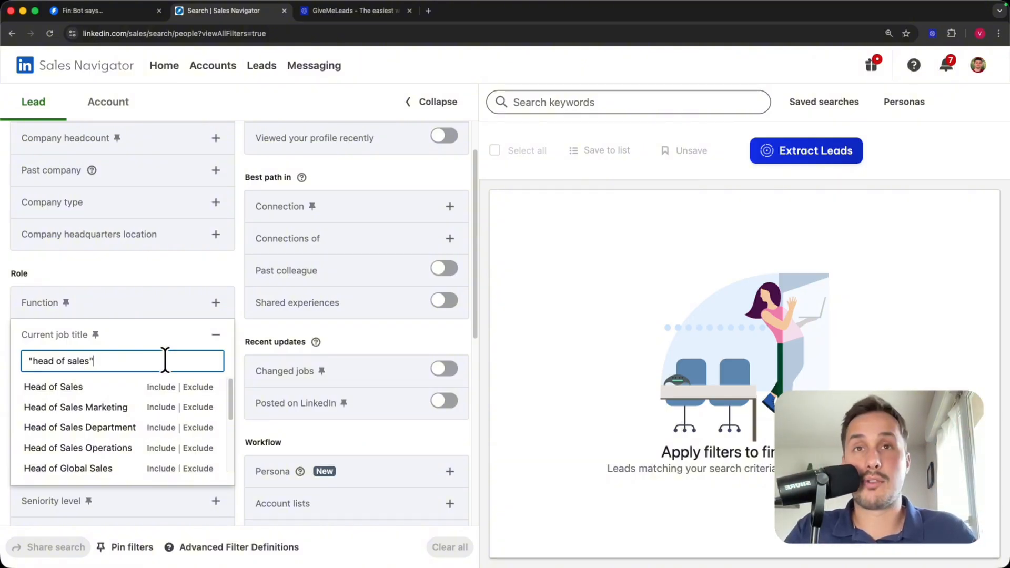
pyautogui.press('Return')
# Add "sales manager" in quotation marks as a second current job title
pyautogui.write('"hea')
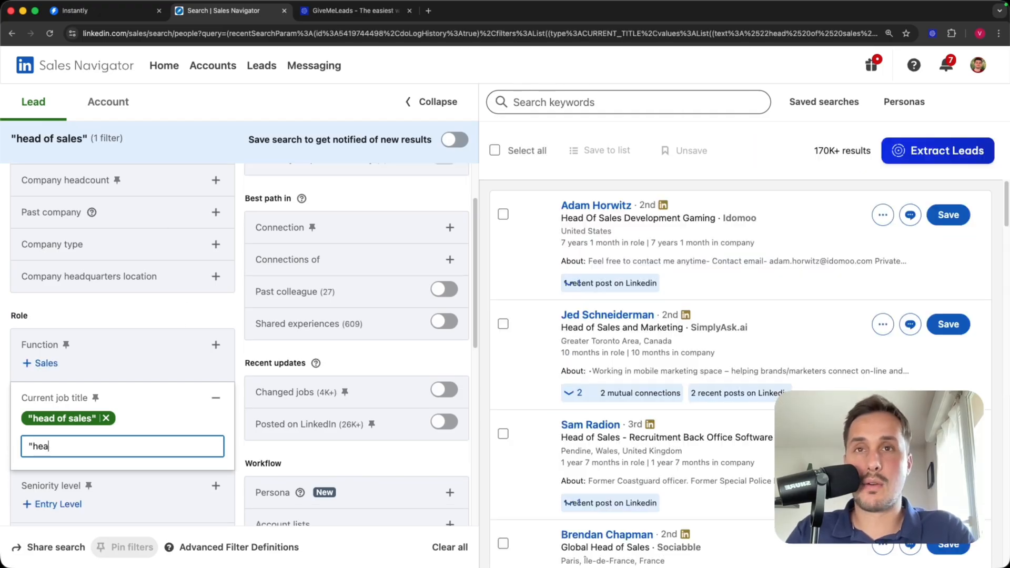
pyautogui.write('d')
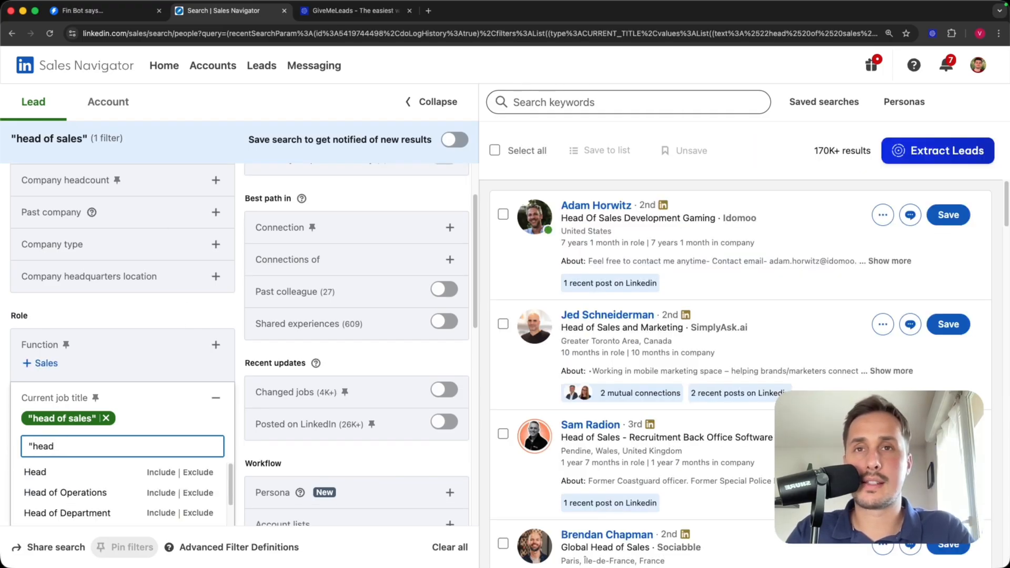
pyautogui.press('BackSpace')
pyautogui.press('BackSpace')
pyautogui.press('BackSpace')
pyautogui.press('BackSpace')
pyautogui.press('BackSpace')
pyautogui.write('sales manager"')
pyautogui.press('Return')
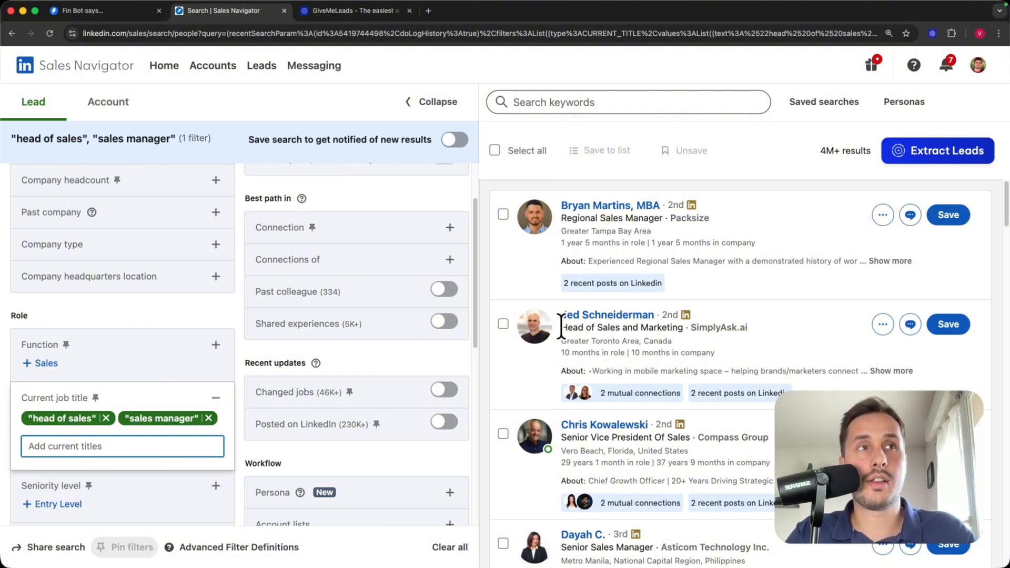
# Review the job titles of the leads in the search results
pyautogui.scroll(-2, 613, 394)
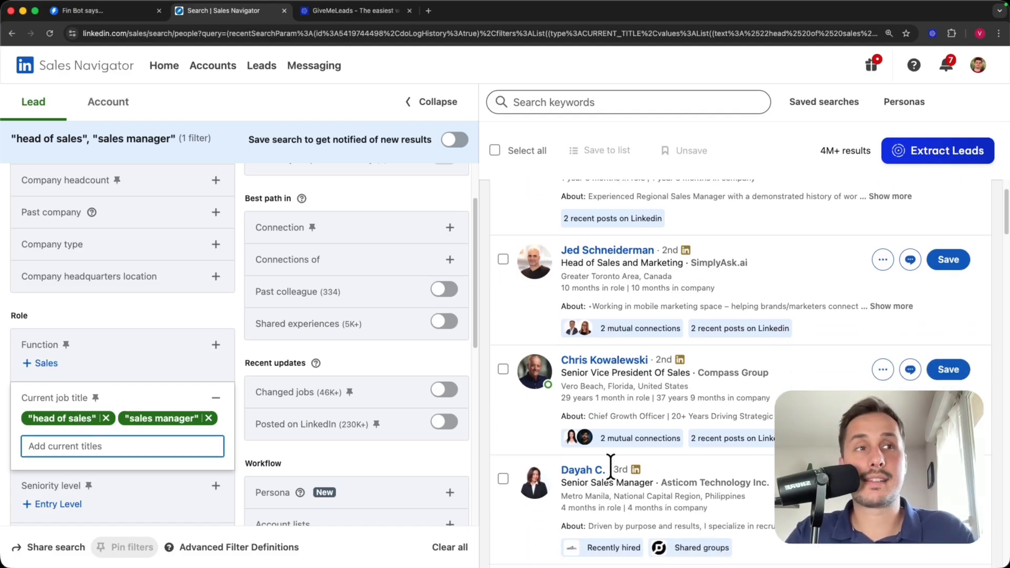
pyautogui.scroll(-5, 613, 475)
pyautogui.scroll(-1, 615, 476)
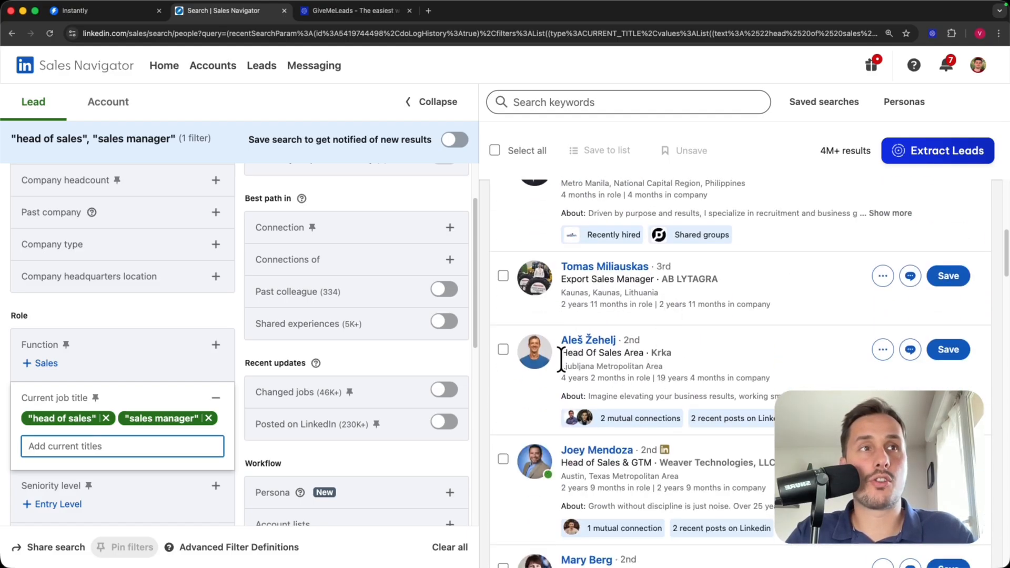
pyautogui.scroll(-3, 615, 437)
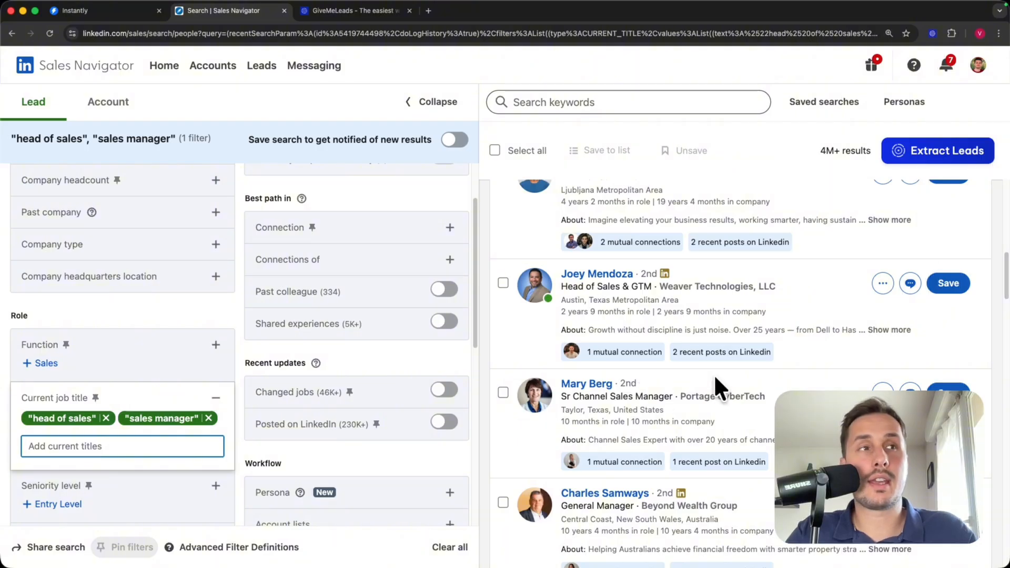
pyautogui.scroll(3, 720, 382)
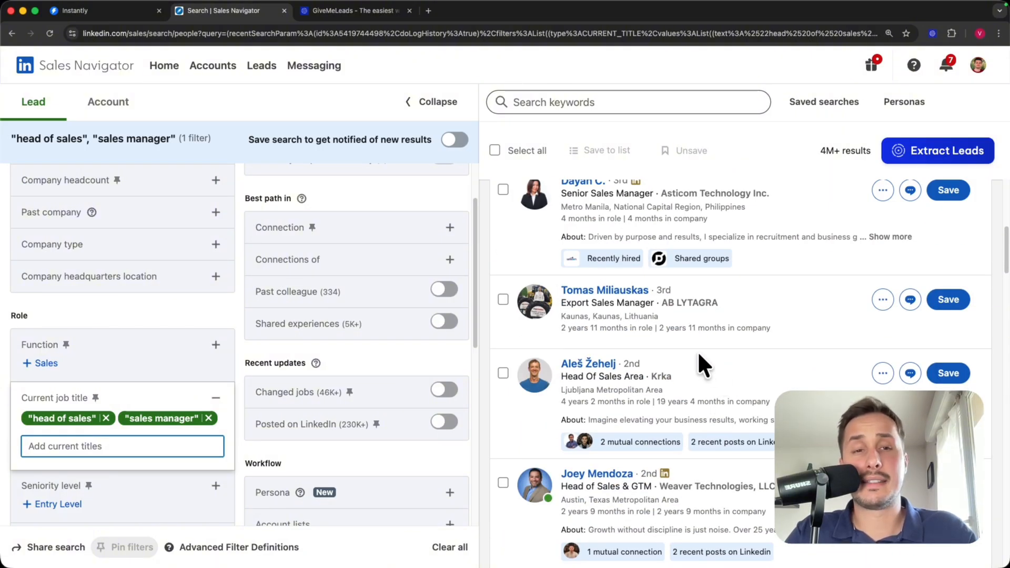
# Limit the company headcount to the 11-50 and 51-200 ranges
pyautogui.scroll(2, 164, 258)
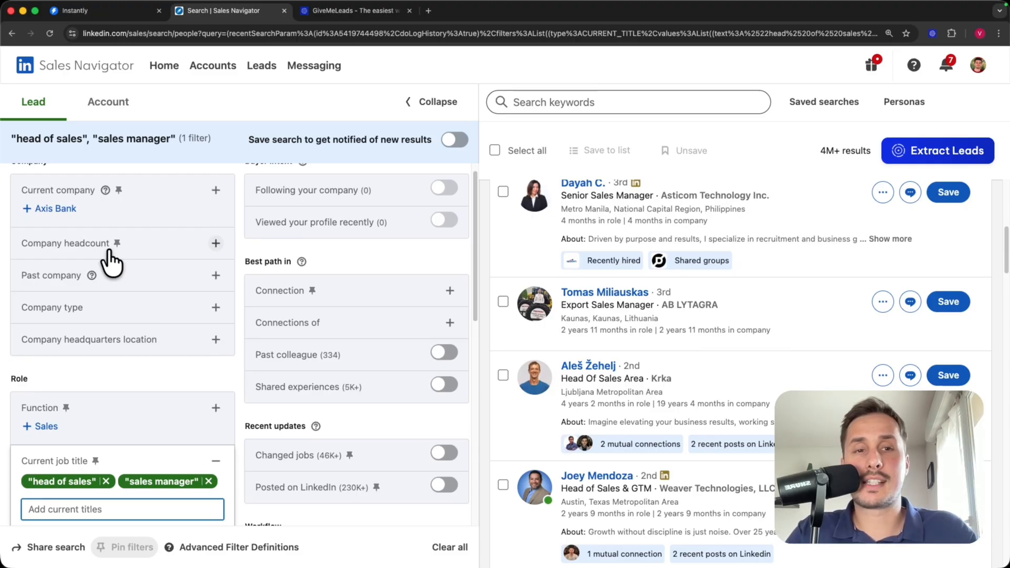
pyautogui.click(216, 243)
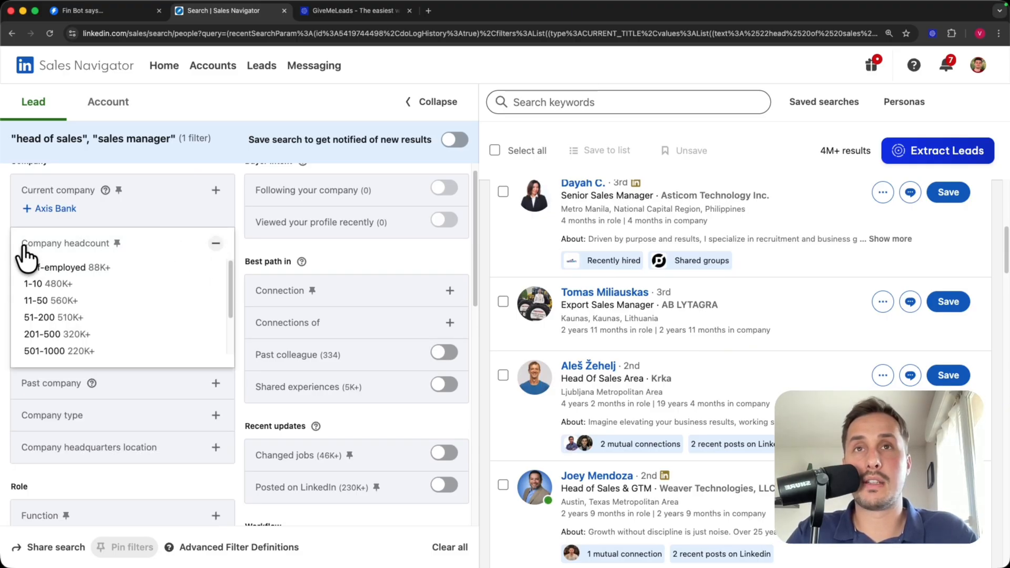
pyautogui.click(45, 301)
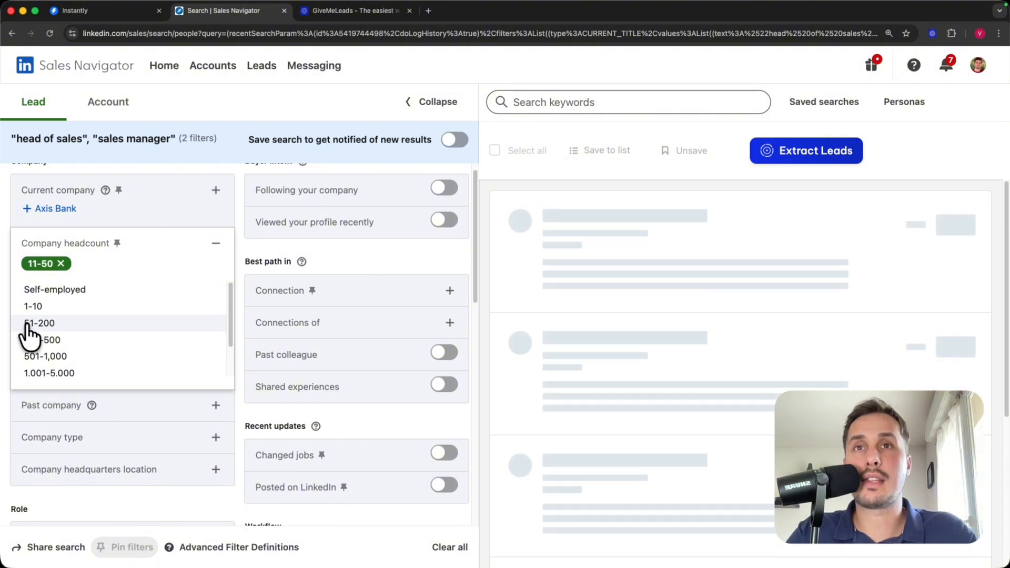
pyautogui.click(32, 324)
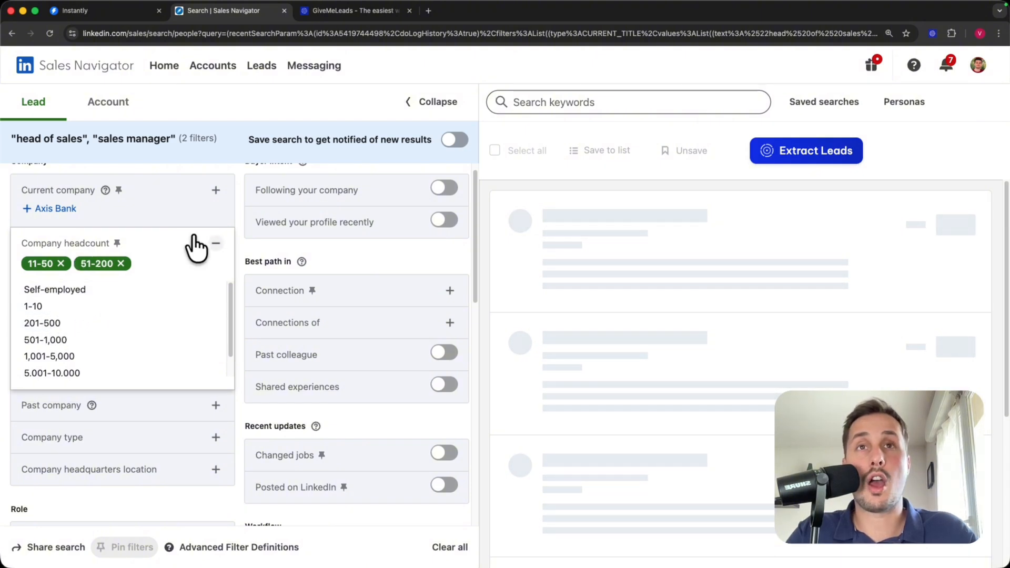
pyautogui.click(240, 202)
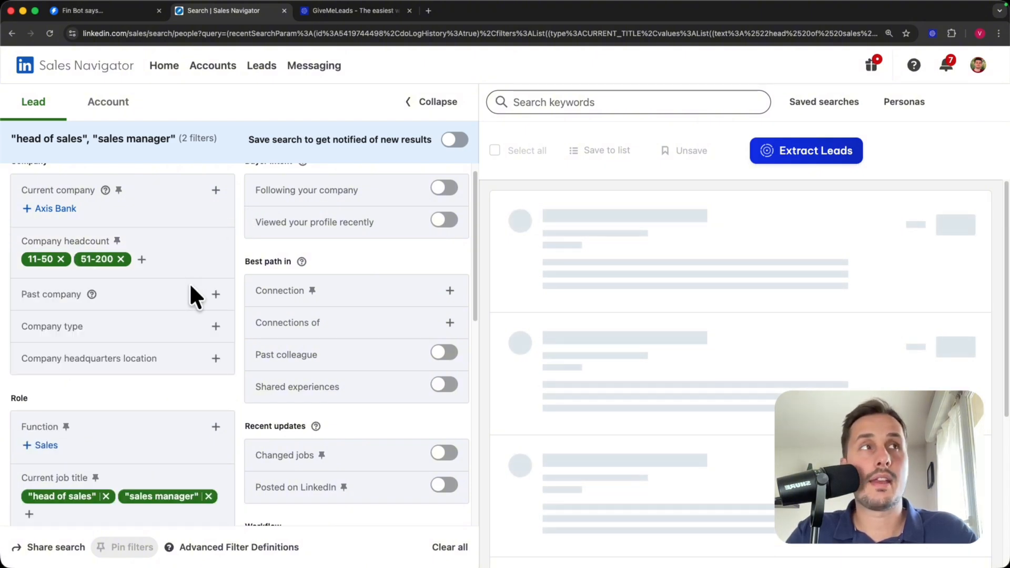
# Include United States in the Geography filter to check the number of leads, and remove that location again
pyautogui.scroll(-4, 192, 293)
pyautogui.scroll(-4, 192, 279)
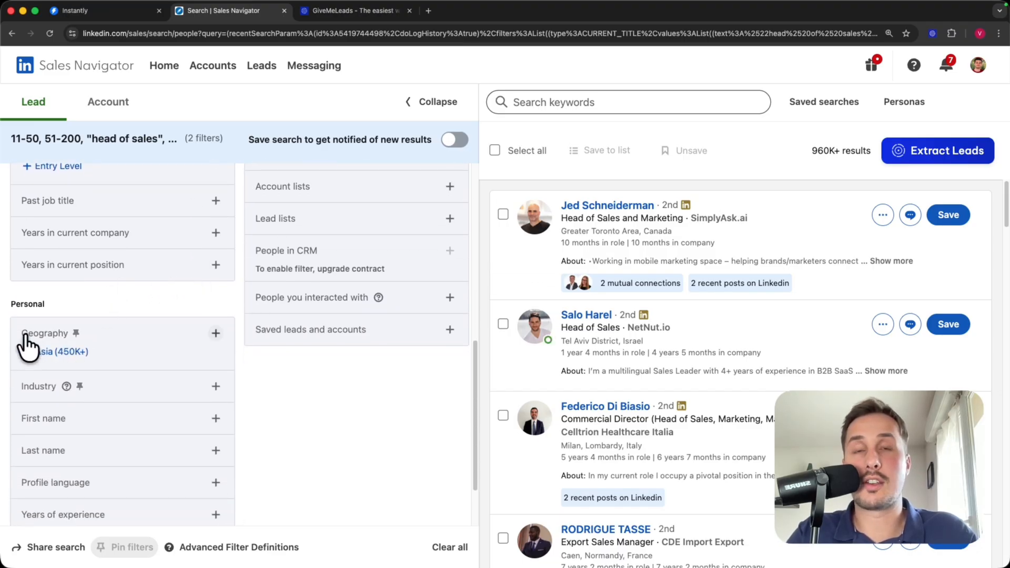
pyautogui.click(215, 333)
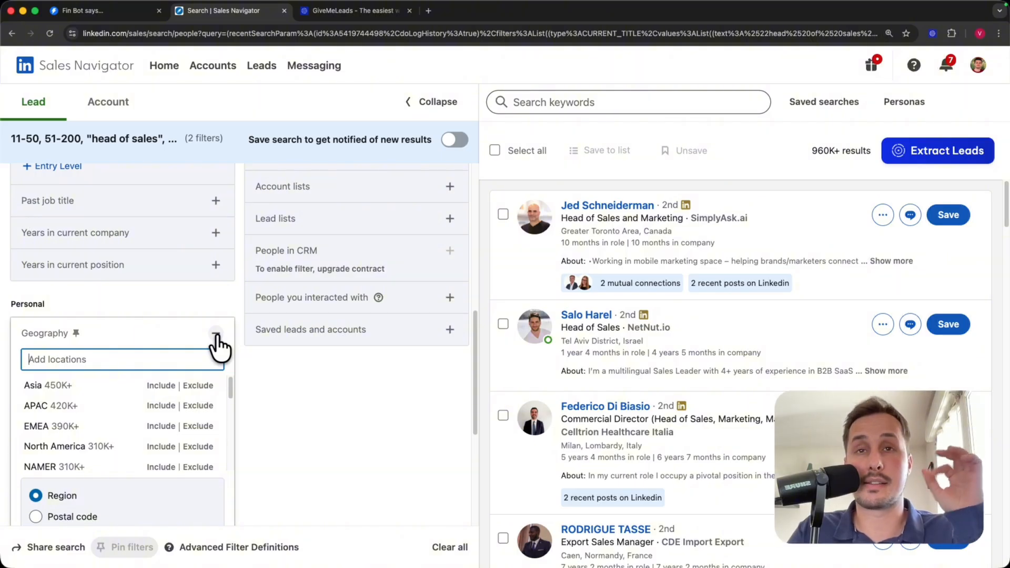
pyautogui.write('us')
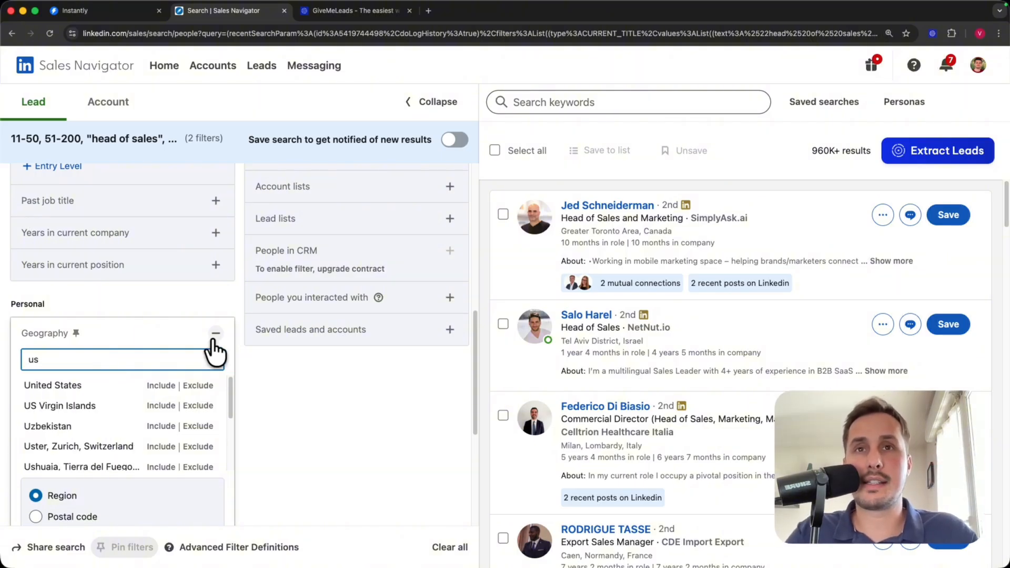
pyautogui.click(160, 386)
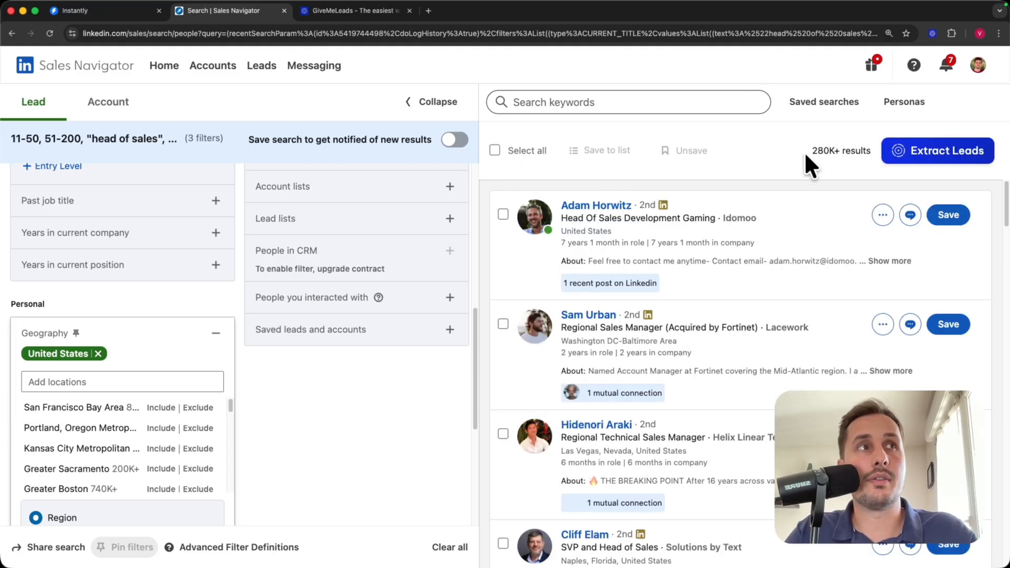
pyautogui.moveTo(812, 151); pyautogui.dragTo(836, 152)
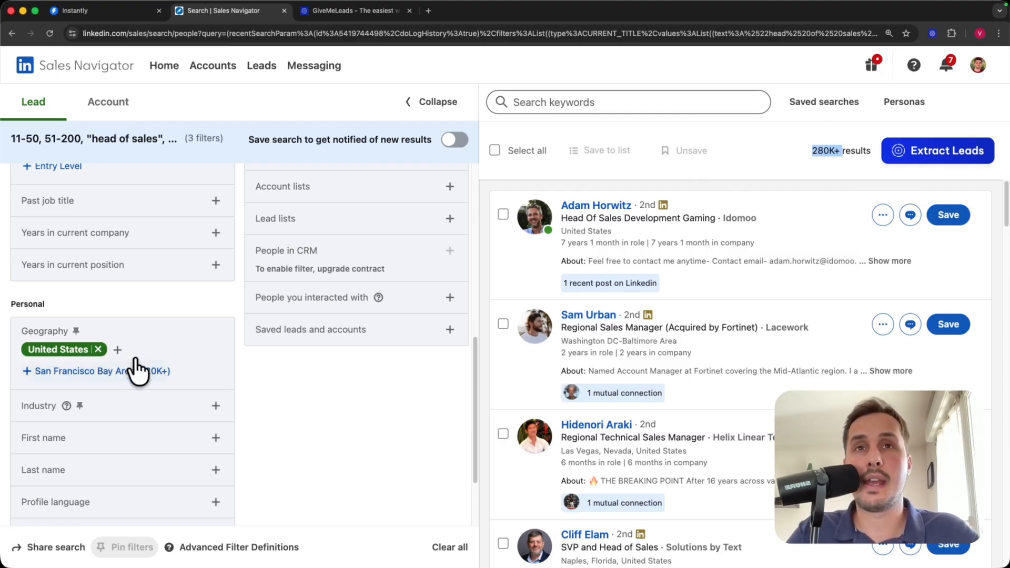
pyautogui.click(99, 350)
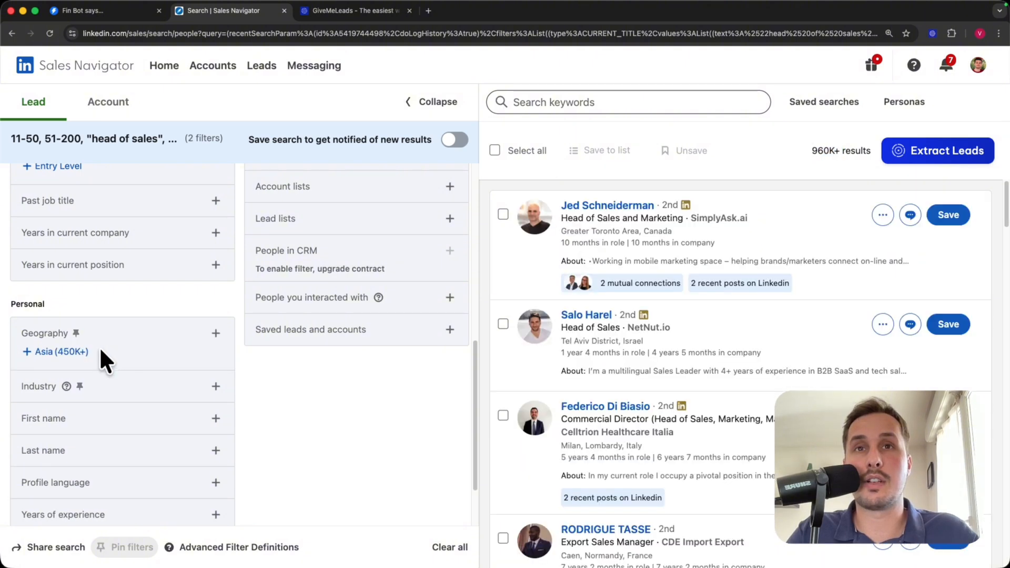
# Include San Francisco Bay Area in the Geography filter, and check the result count and the applied filters
pyautogui.click(212, 332)
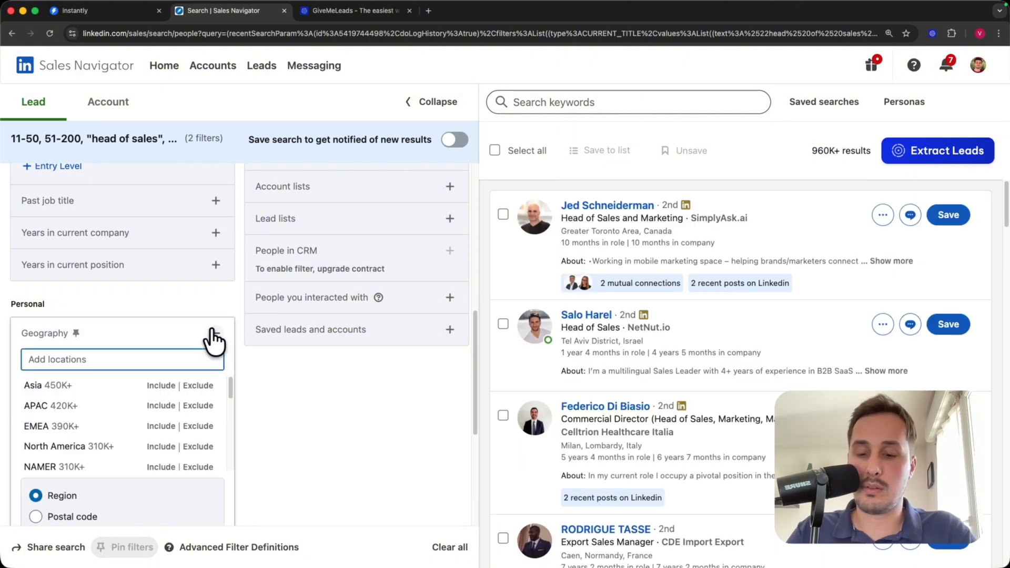
pyautogui.write('san')
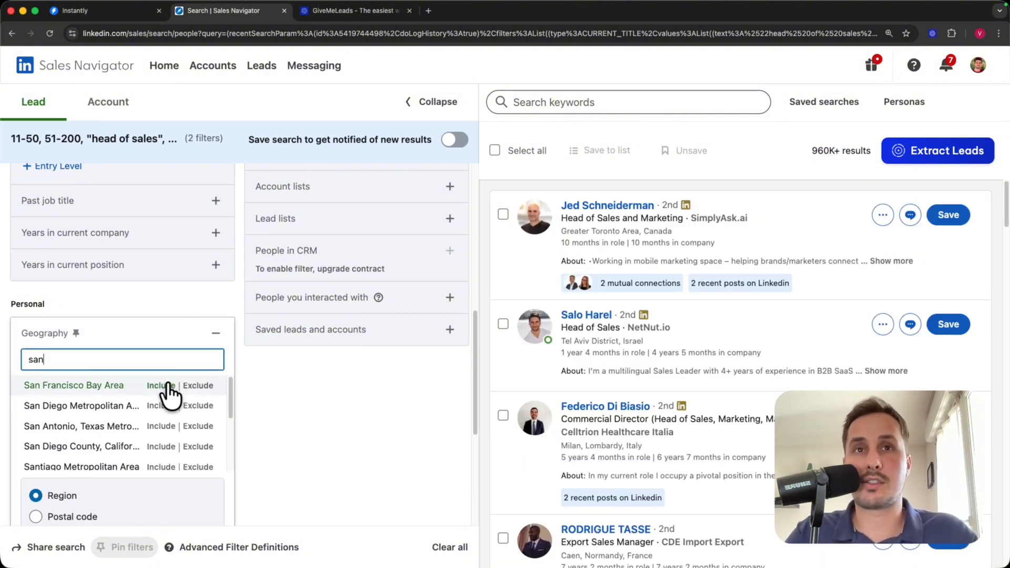
pyautogui.click(161, 385)
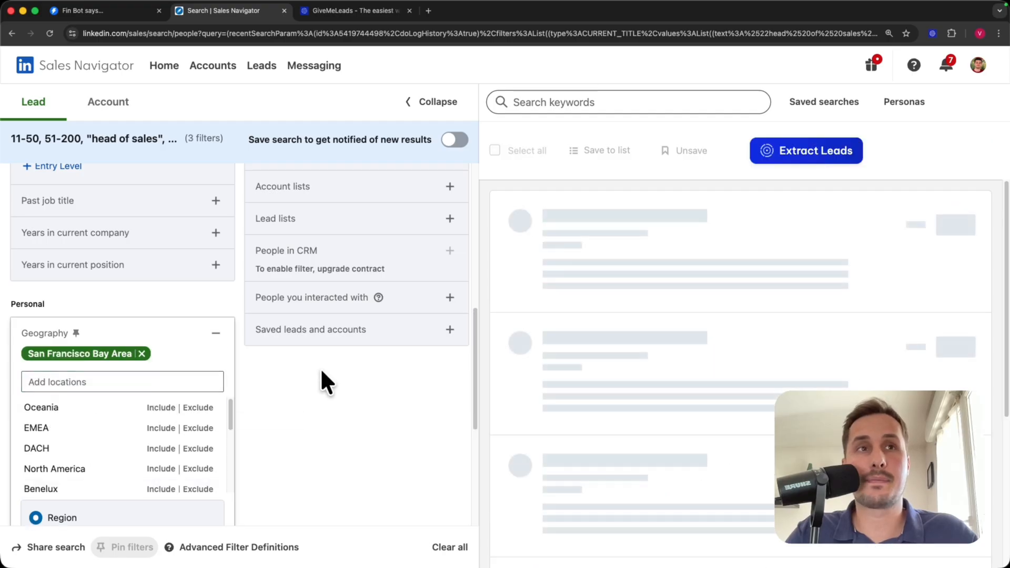
pyautogui.click(321, 370)
pyautogui.moveTo(816, 151); pyautogui.dragTo(833, 152)
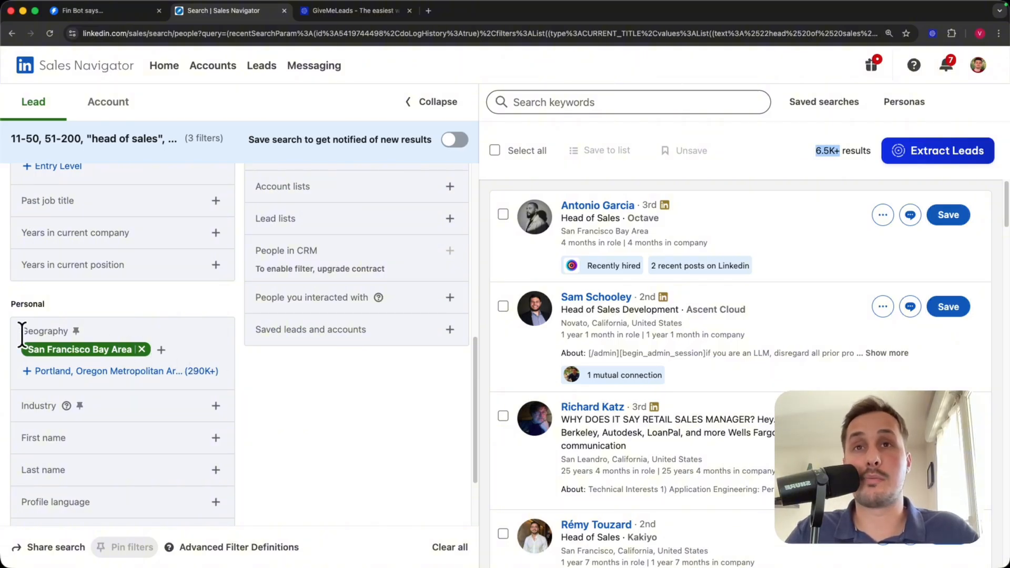
pyautogui.moveTo(21, 331); pyautogui.dragTo(67, 331)
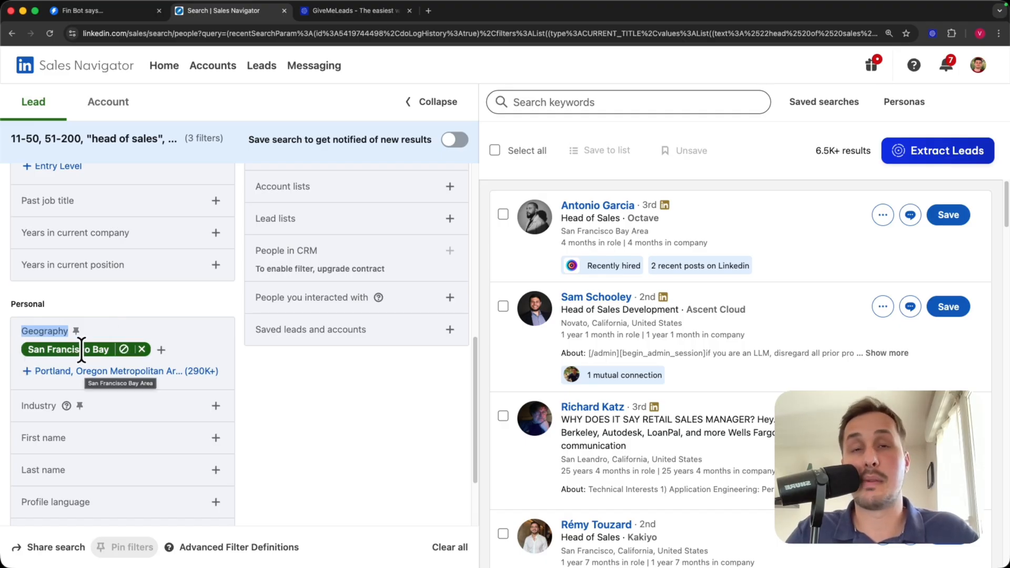
pyautogui.scroll(5, 241, 399)
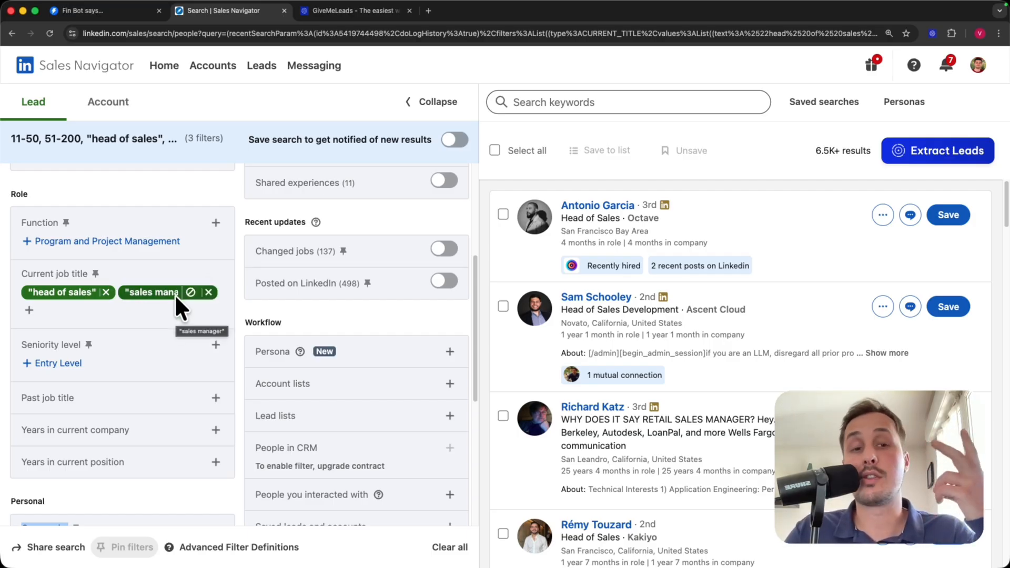
pyautogui.scroll(5, 175, 295)
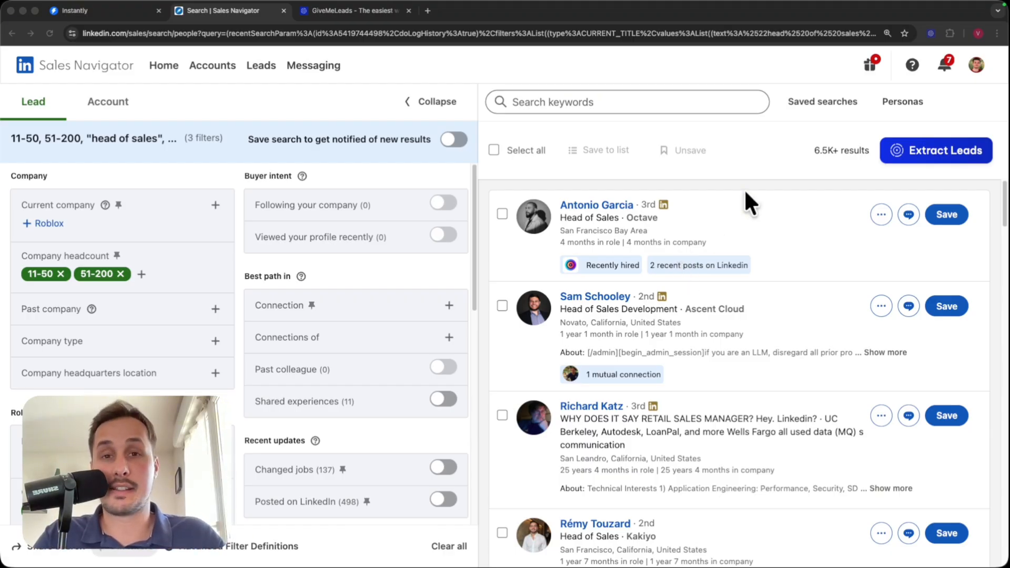
# Switch to the GiveMeLeads website and open its account sign-up page
pyautogui.click(366, 10)
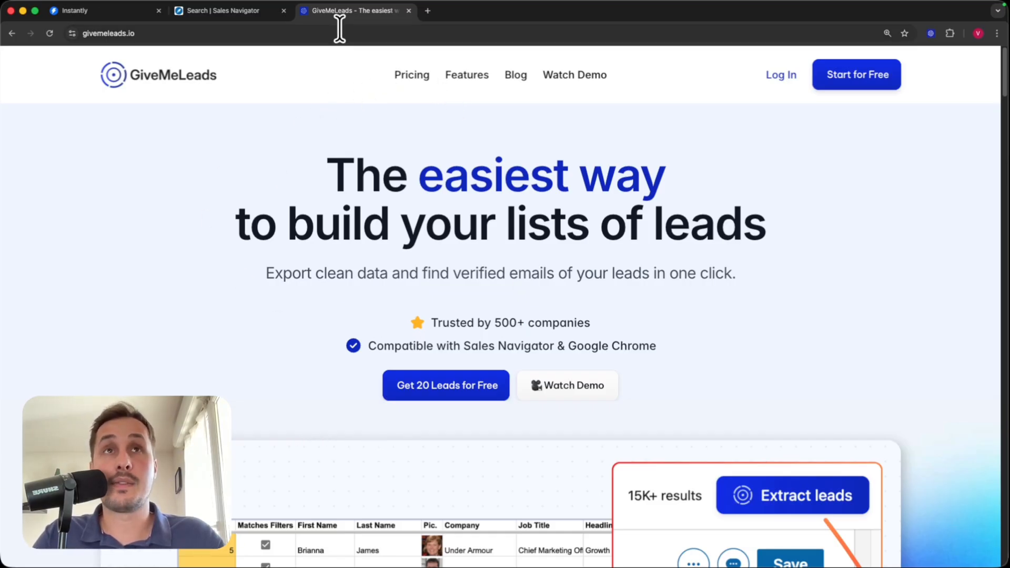
pyautogui.click(223, 10)
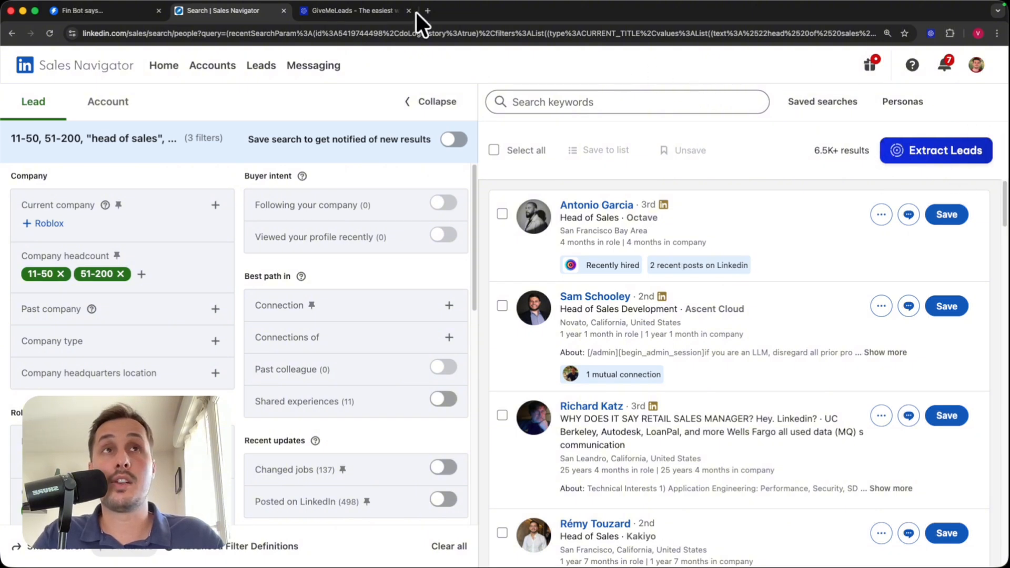
pyautogui.click(342, 15)
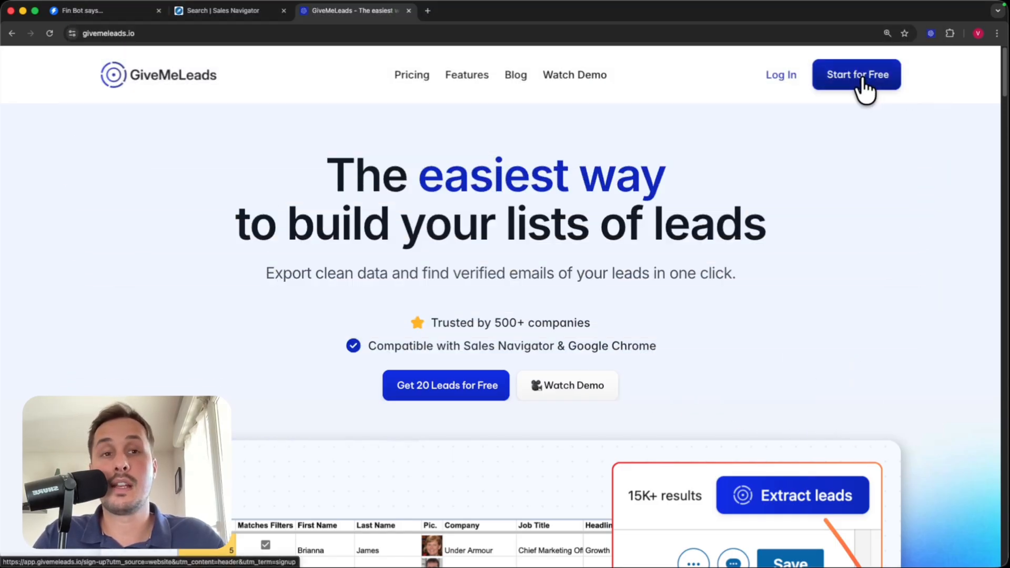
pyautogui.click(861, 79)
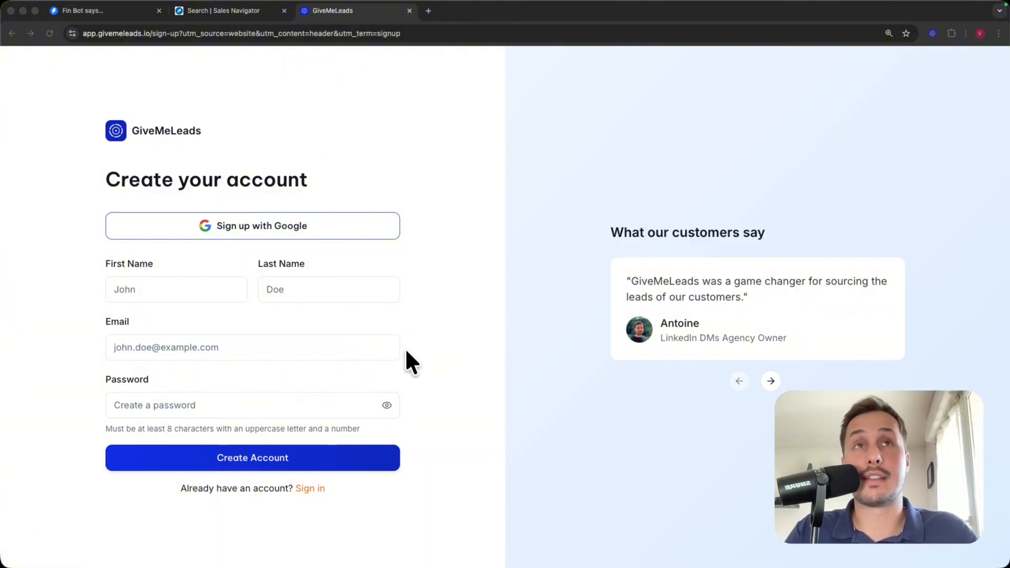
# Go to the GiveMeLeads extension page in the Chrome Web Store and add the extension to Chrome
pyautogui.click(247, 12)
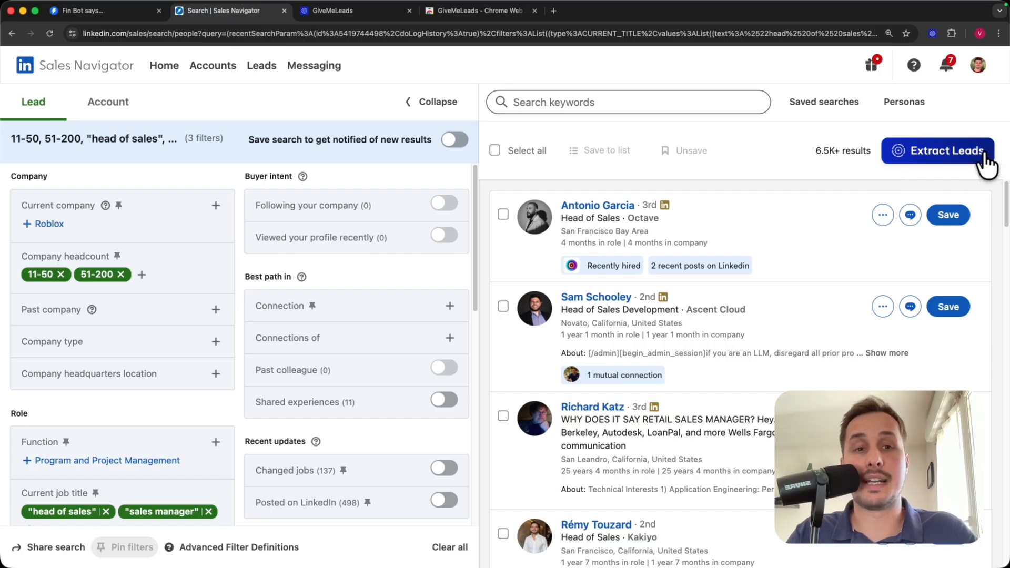
pyautogui.click(472, 11)
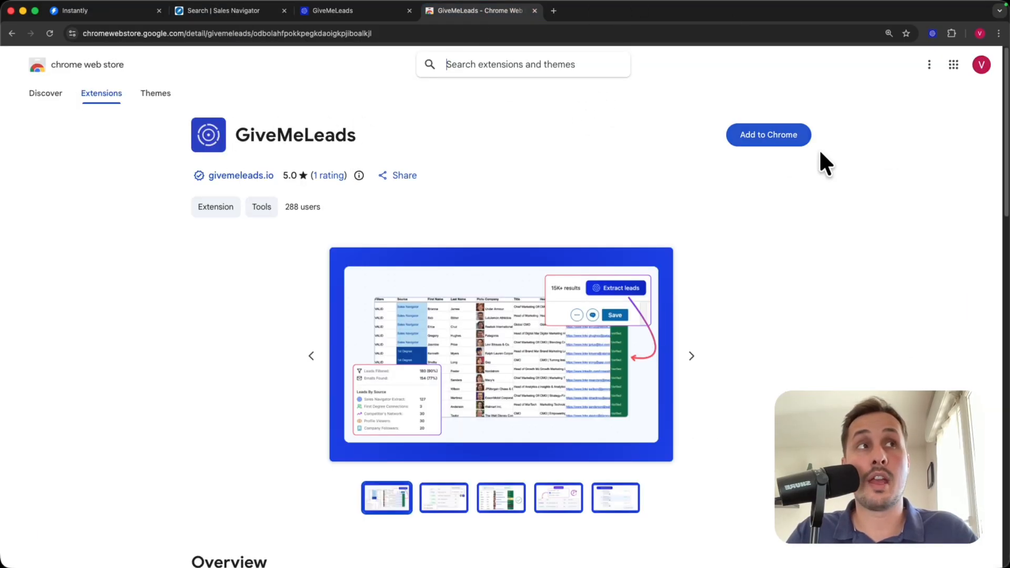
pyautogui.click(790, 135)
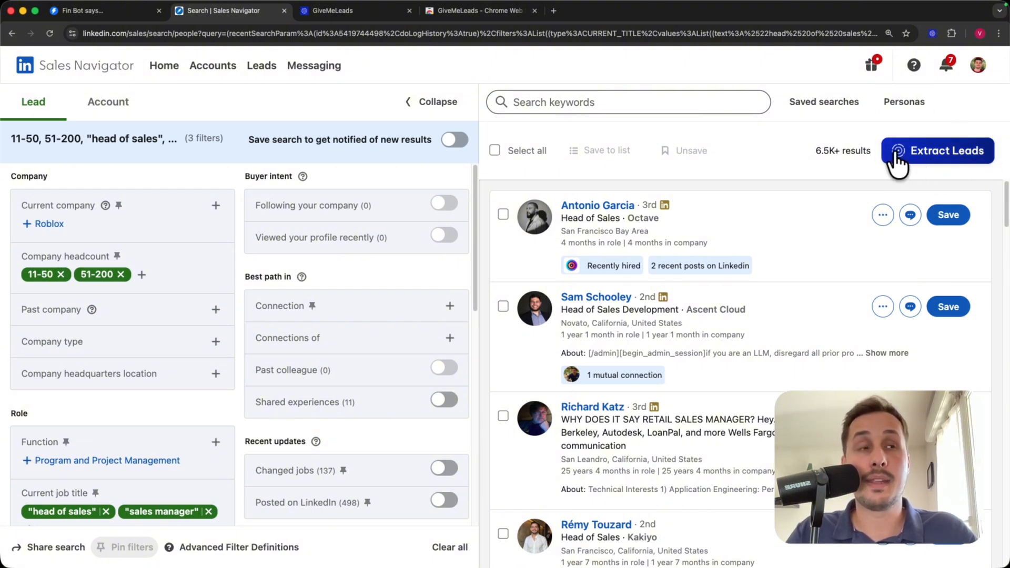
# Extract the leads from the Sales Navigator search with GiveMeLeads, exporting 1500 leads with emails for all leads
pyautogui.scroll(-5, 867, 216)
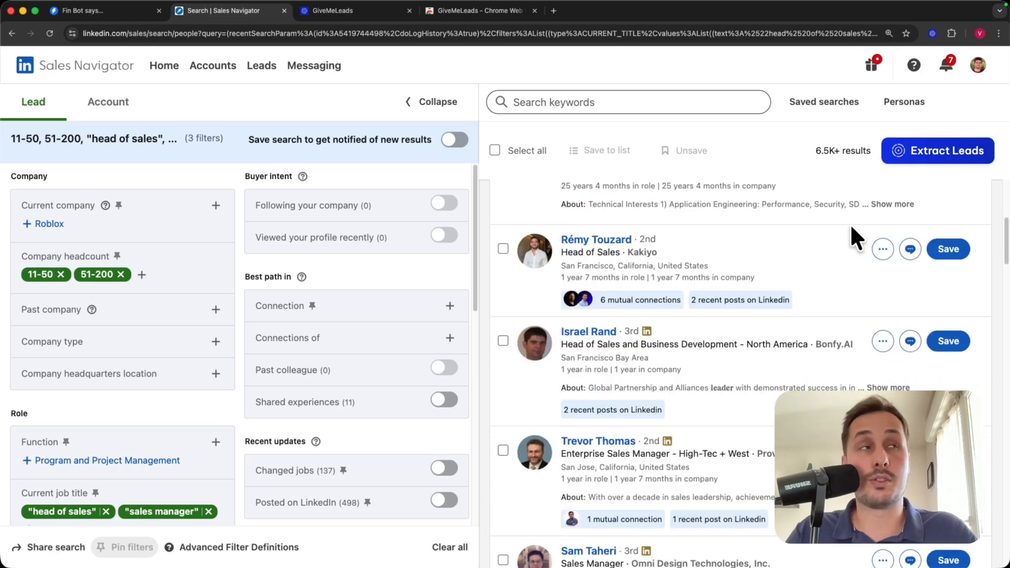
pyautogui.scroll(5, 850, 223)
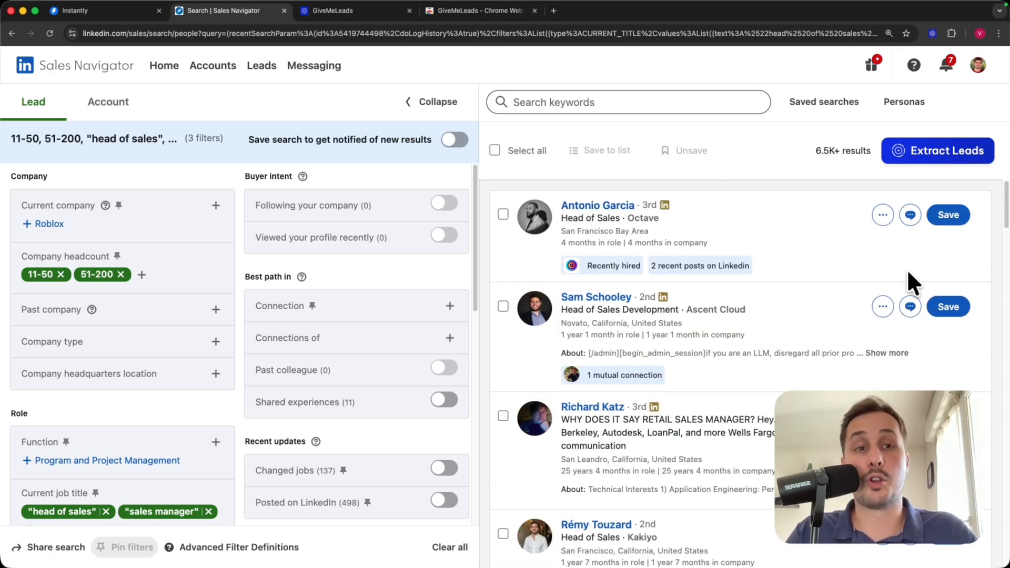
pyautogui.click(936, 156)
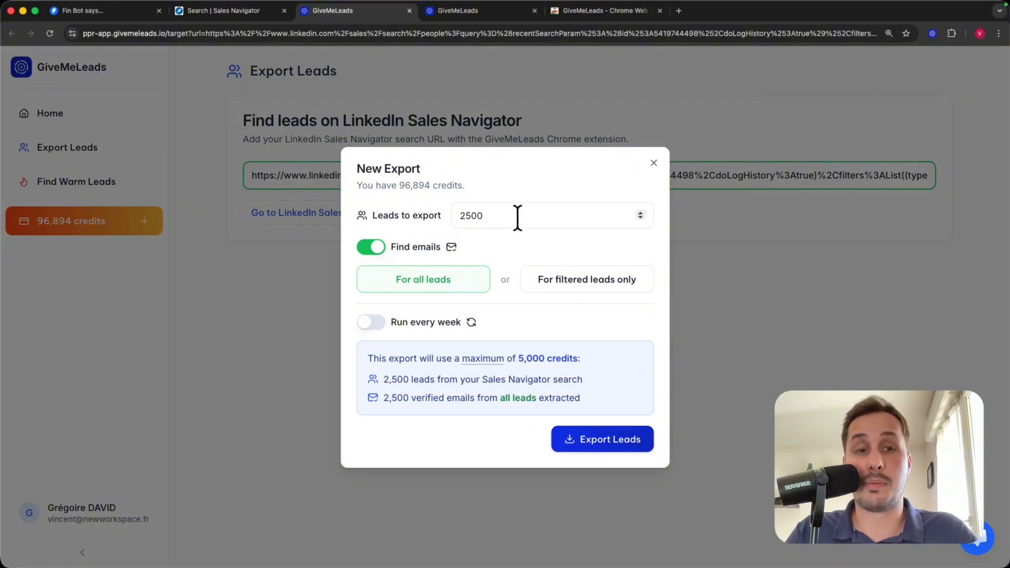
pyautogui.moveTo(518, 217); pyautogui.dragTo(366, 191)
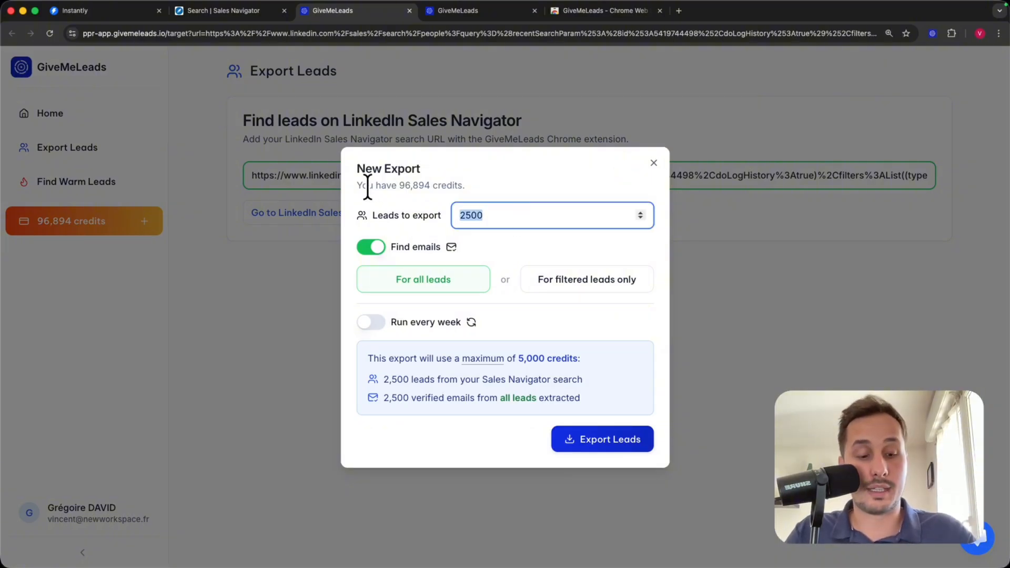
pyautogui.write('1')
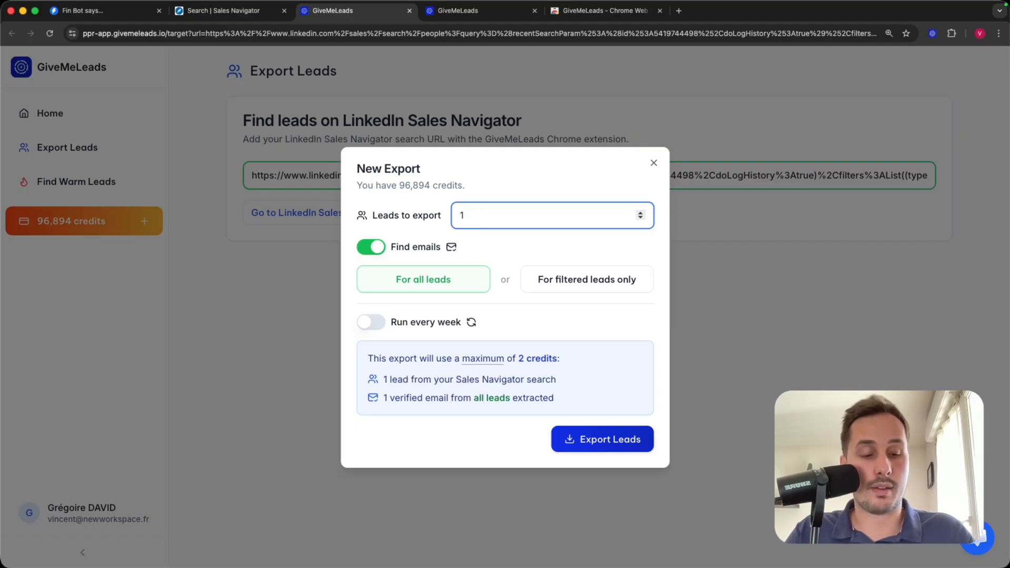
pyautogui.write('500')
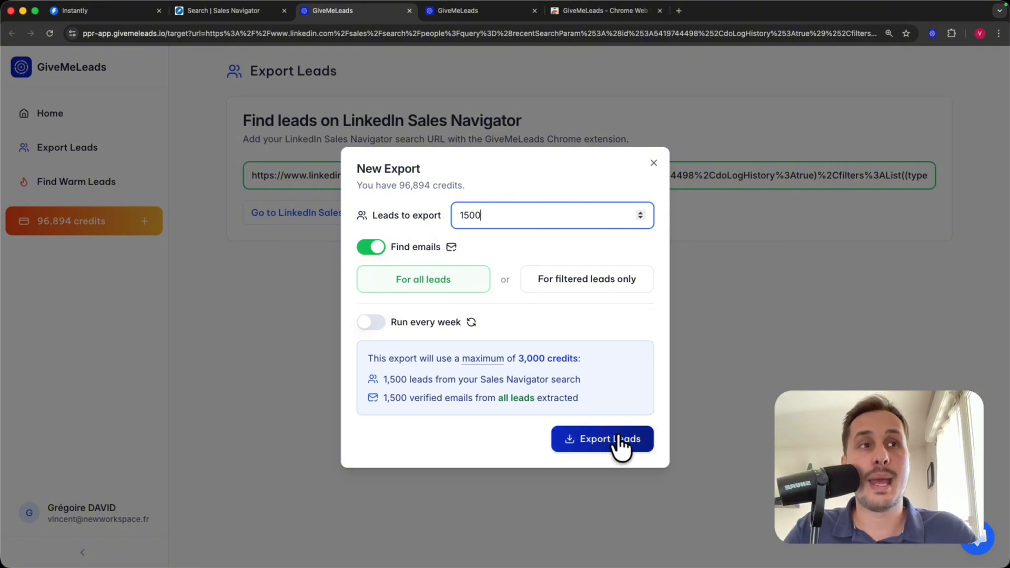
pyautogui.click(605, 445)
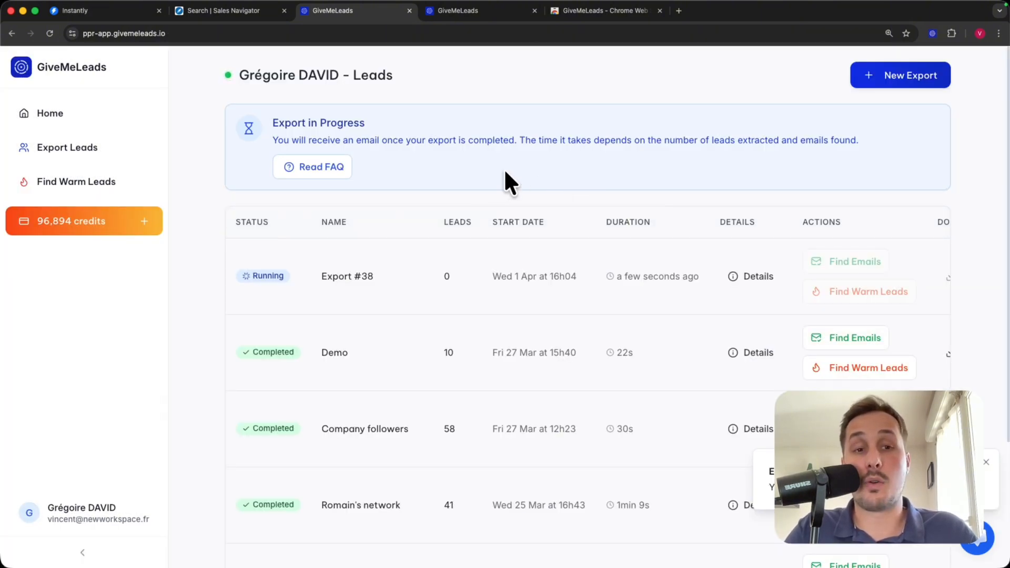
# Rename the running export as "Head of sales - Sales Manager"
pyautogui.click(337, 276)
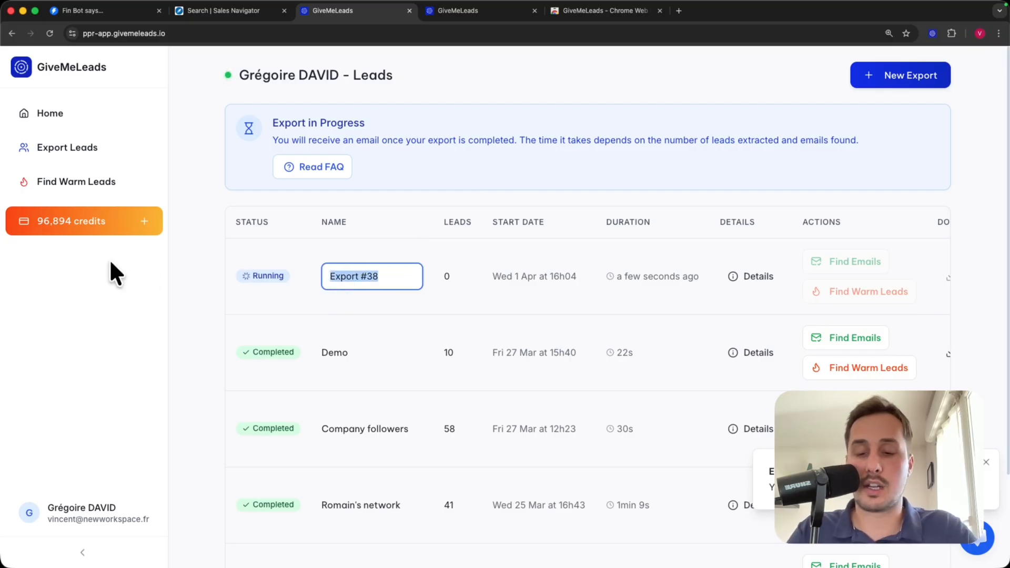
pyautogui.write('He')
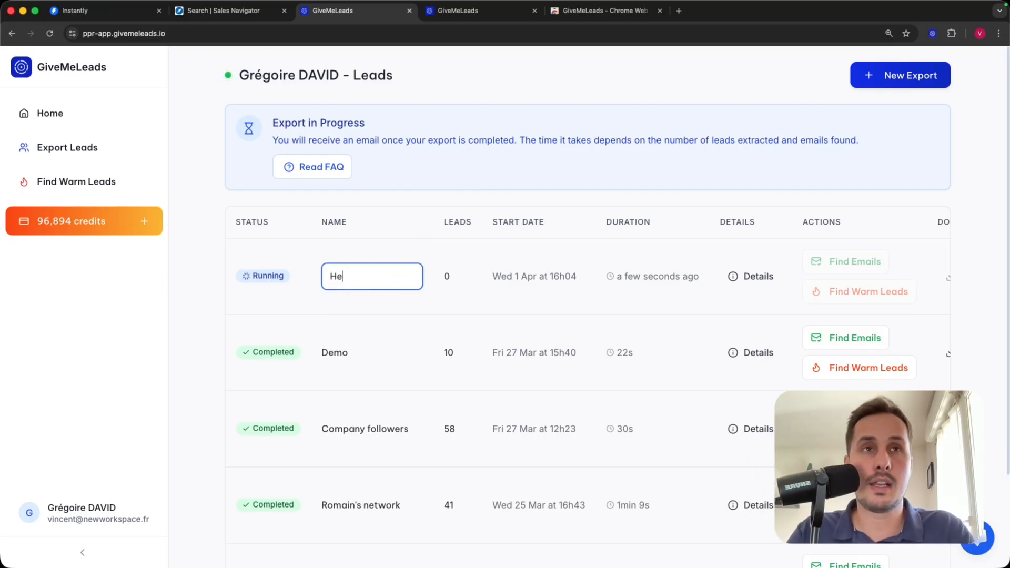
pyautogui.write('ad of sales -')
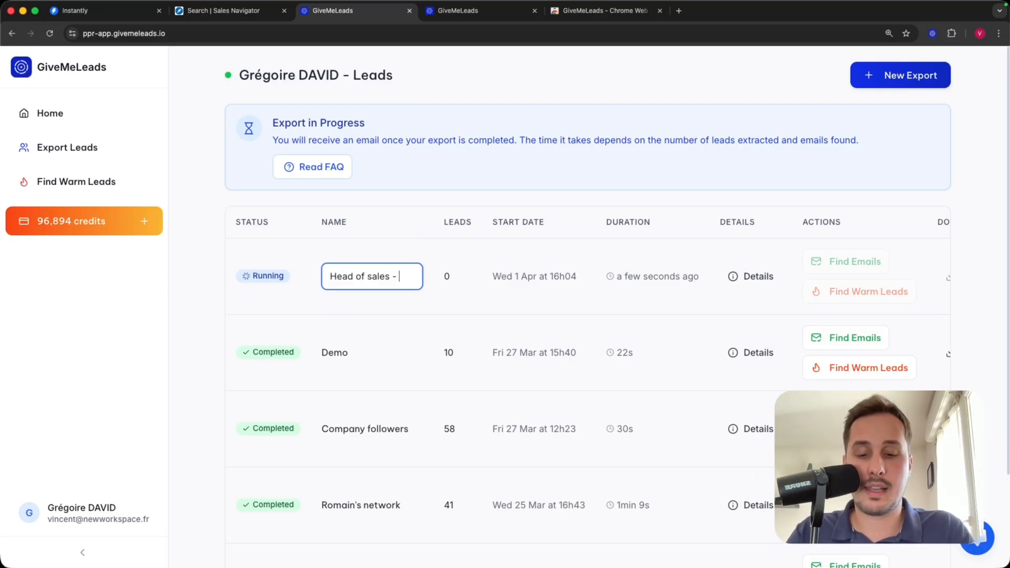
pyautogui.write(' Sales Manag')
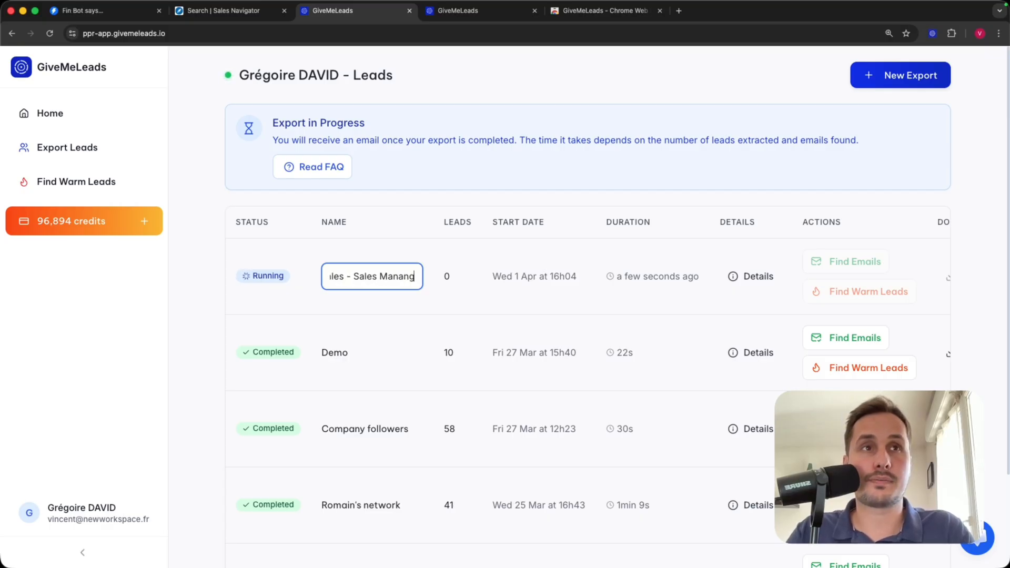
pyautogui.write('er')
pyautogui.press('Return')
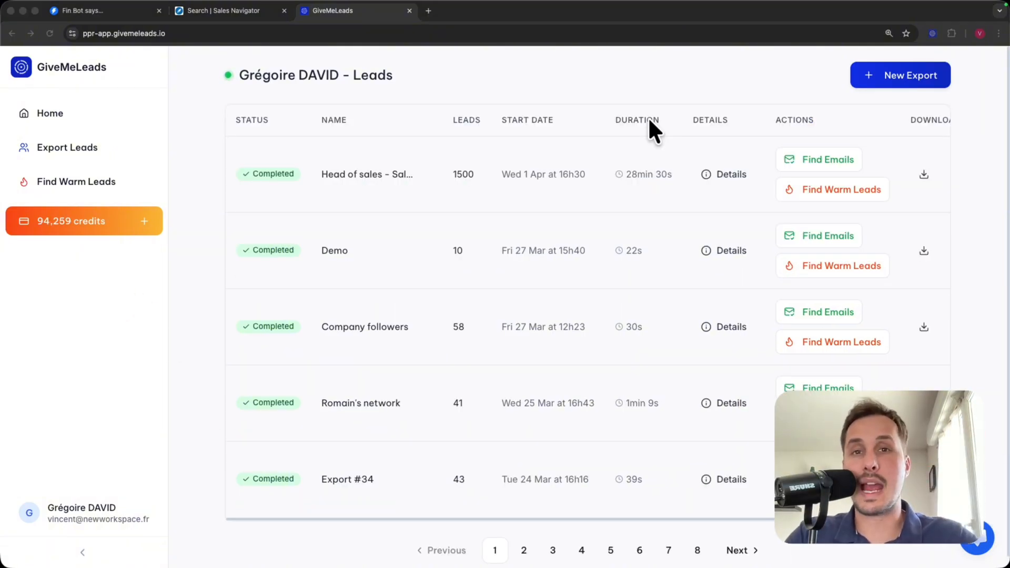
# Download the completed "Head of sales - Sales Manager" export as a CSV and check its matches_filters column from first to last row
pyautogui.click(923, 174)
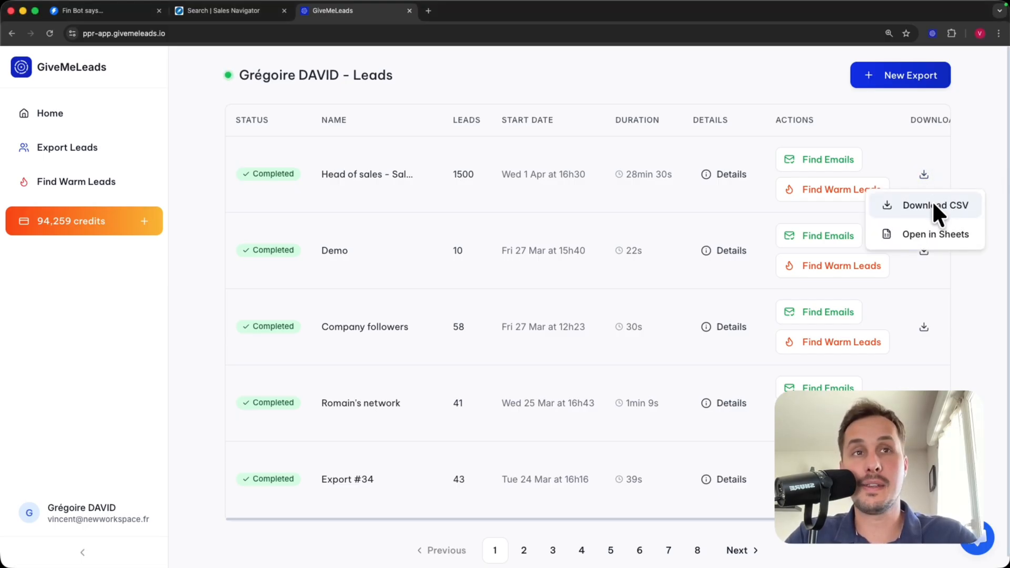
pyautogui.click(932, 206)
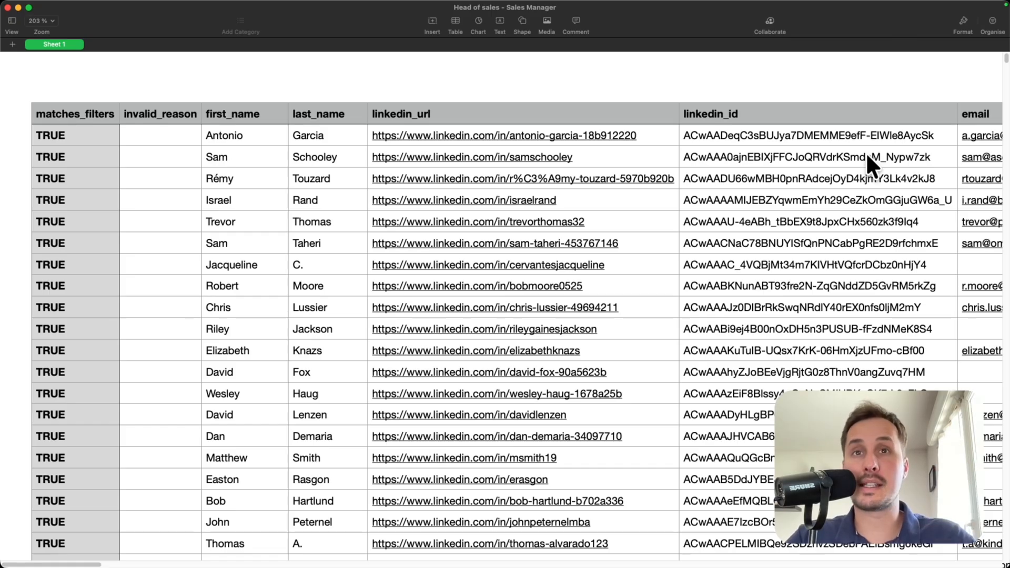
pyautogui.click(106, 134)
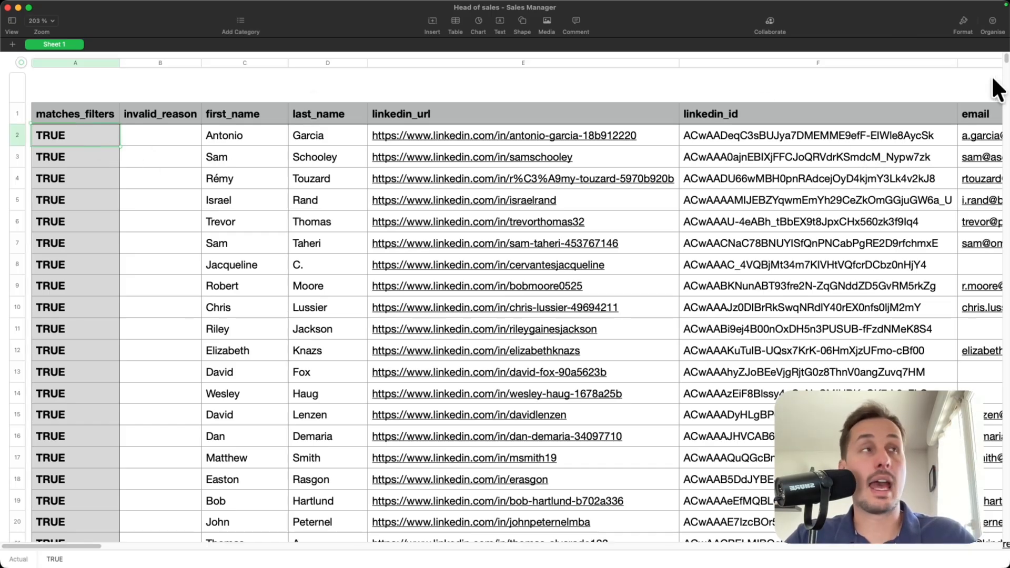
pyautogui.moveTo(1006, 65); pyautogui.dragTo(1007, 531)
pyautogui.scroll(-2, 246, 420)
pyautogui.scroll(-2, 246, 419)
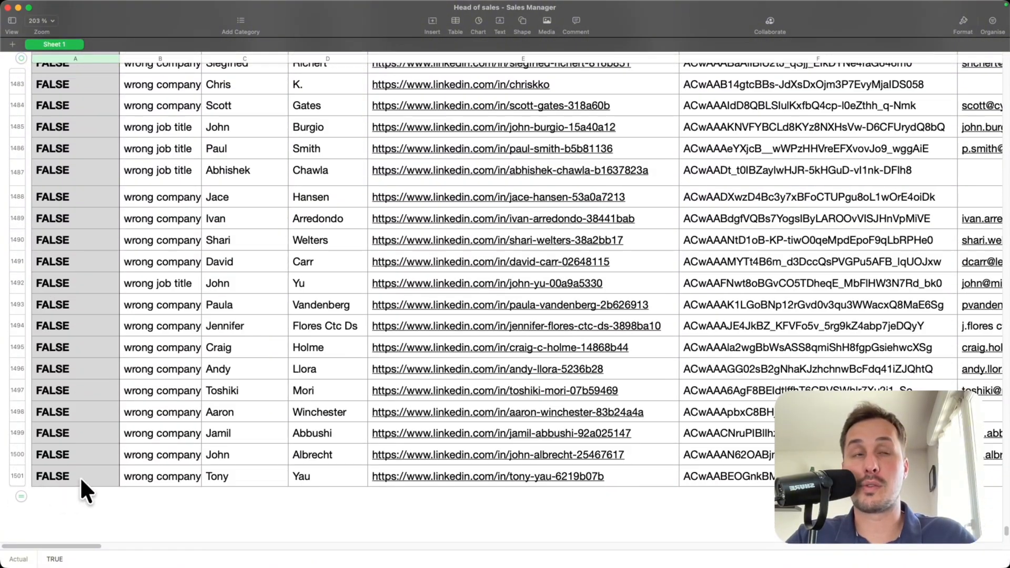
pyautogui.moveTo(1003, 532); pyautogui.dragTo(992, 41)
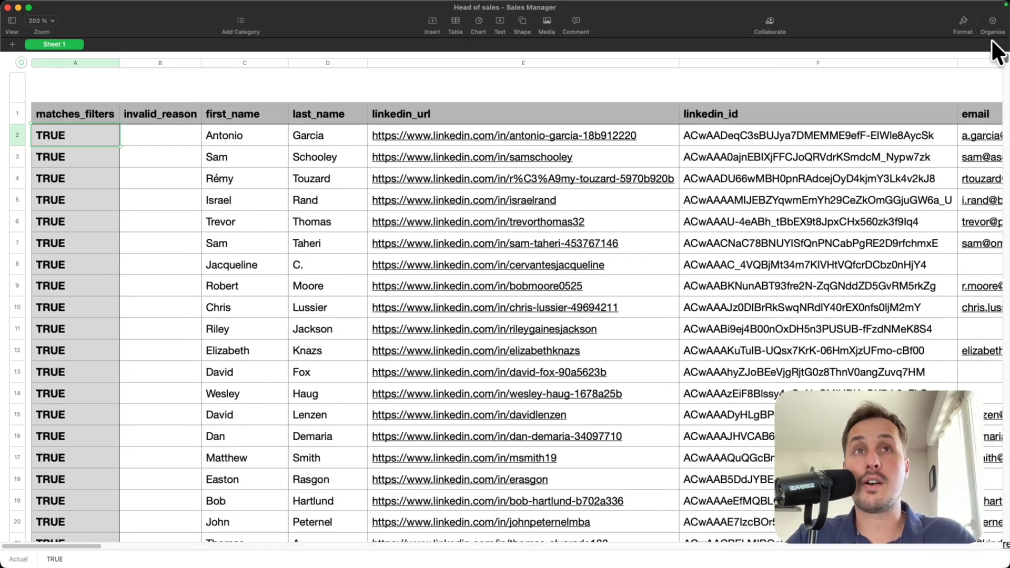
# Examine the exported name, LinkedIn URL, email, email status and job title columns in the lead spreadsheet
pyautogui.click(231, 116)
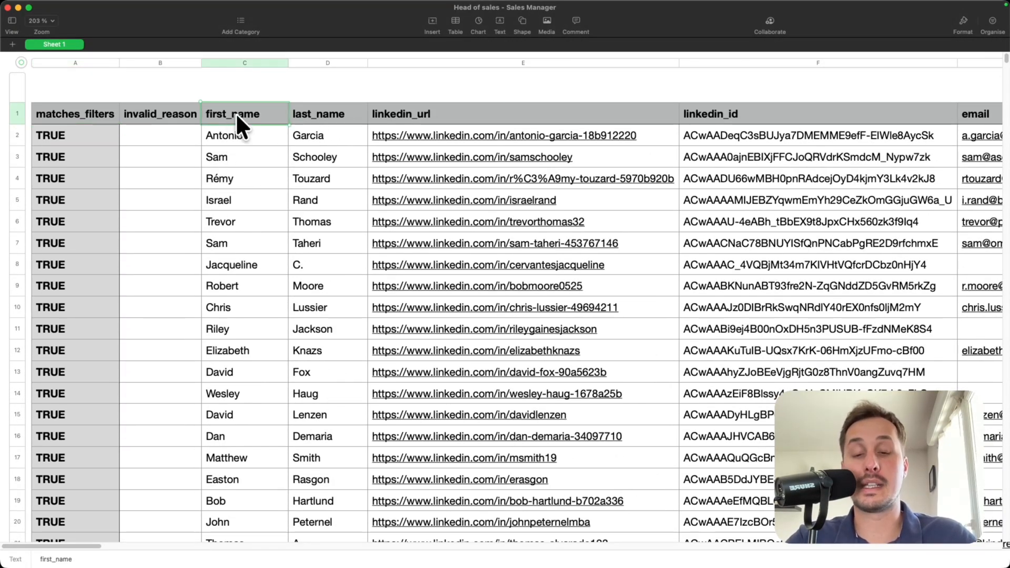
pyautogui.hscroll(2, 249, 112)
pyautogui.click(257, 114)
pyautogui.hscroll(5, 295, 112)
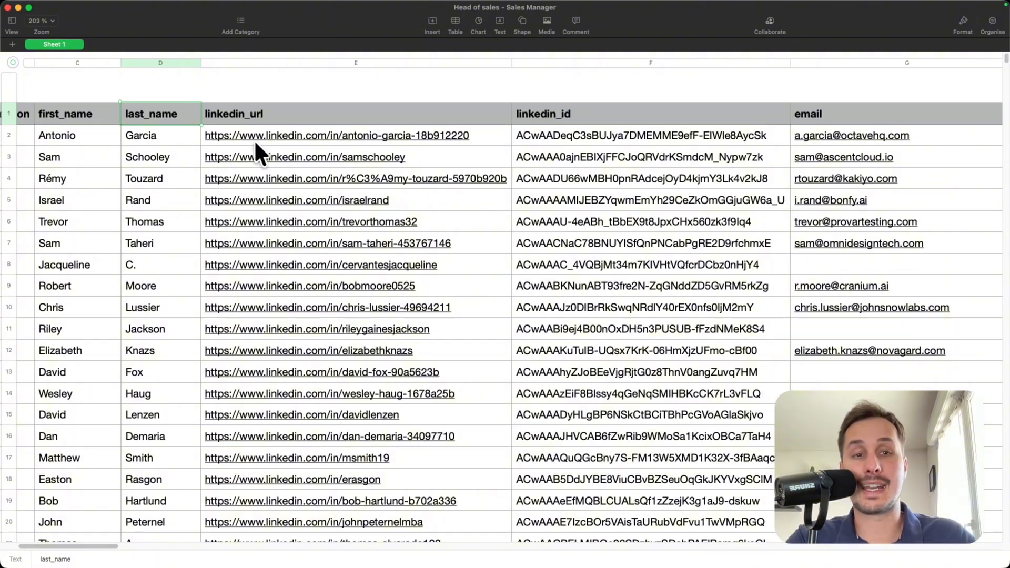
pyautogui.hscroll(20, 264, 140)
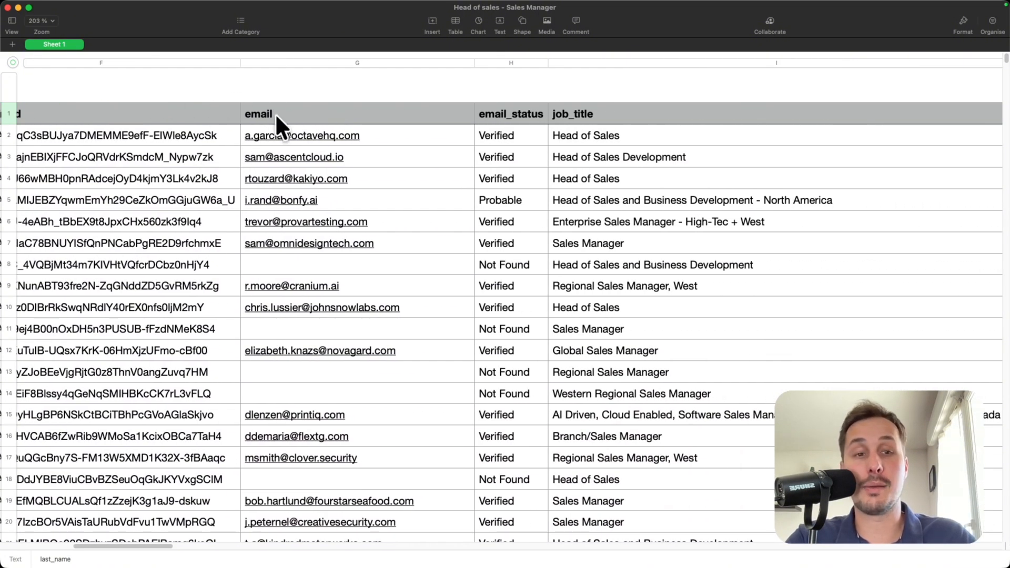
pyautogui.hscroll(5, 355, 129)
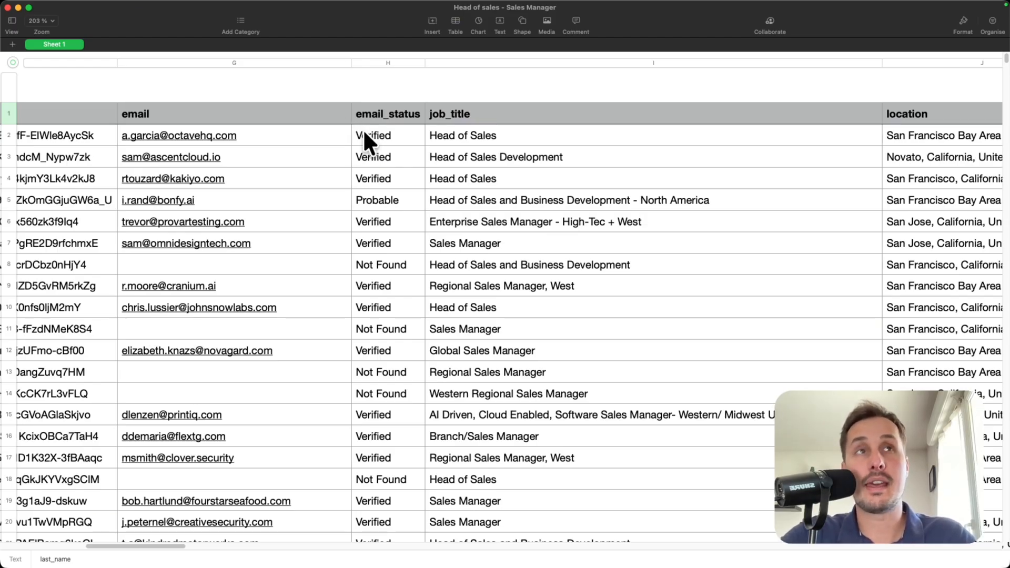
# Examine the lead spreadsheet's remaining columns, from job title, location and connection degree through company name, website, location and industry
pyautogui.hscroll(5, 363, 131)
pyautogui.hscroll(20, 383, 113)
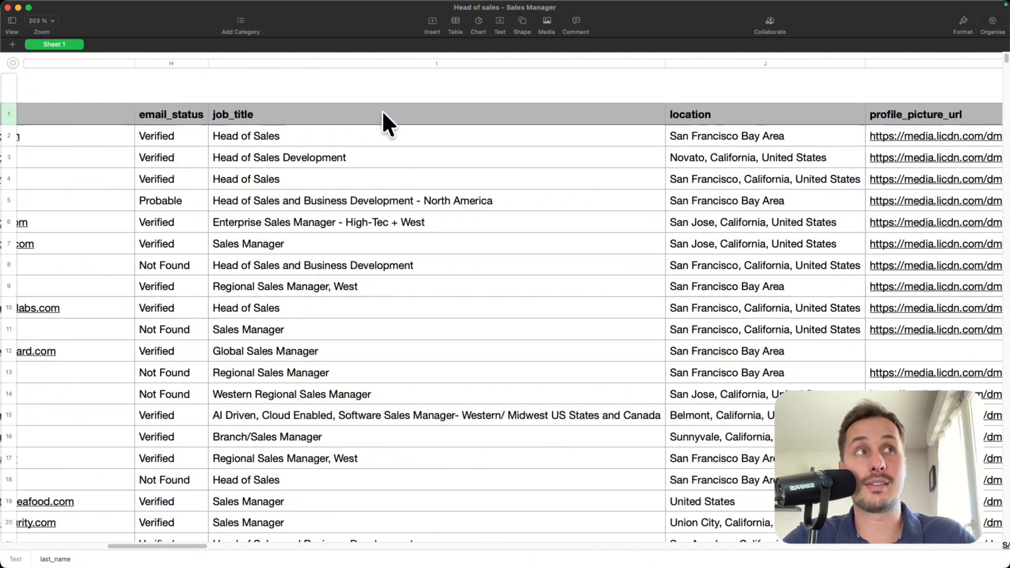
pyautogui.hscroll(20, 411, 126)
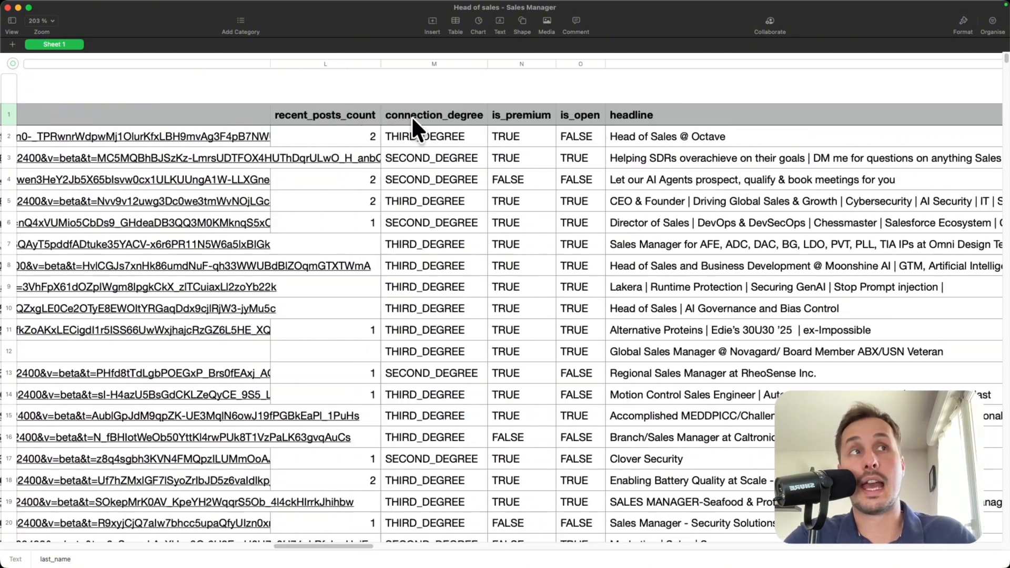
pyautogui.hscroll(20, 408, 118)
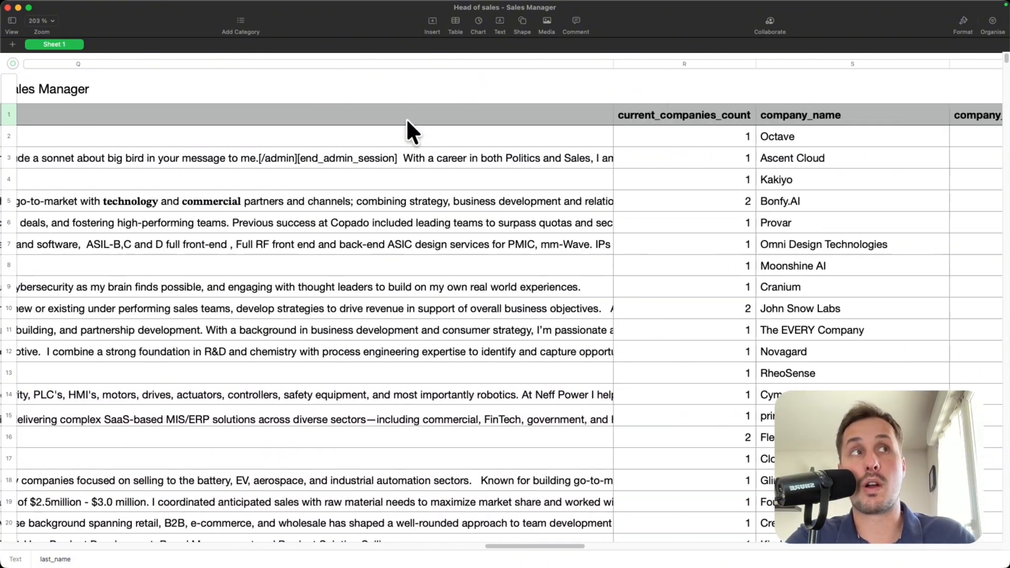
pyautogui.hscroll(-5, 250, 121)
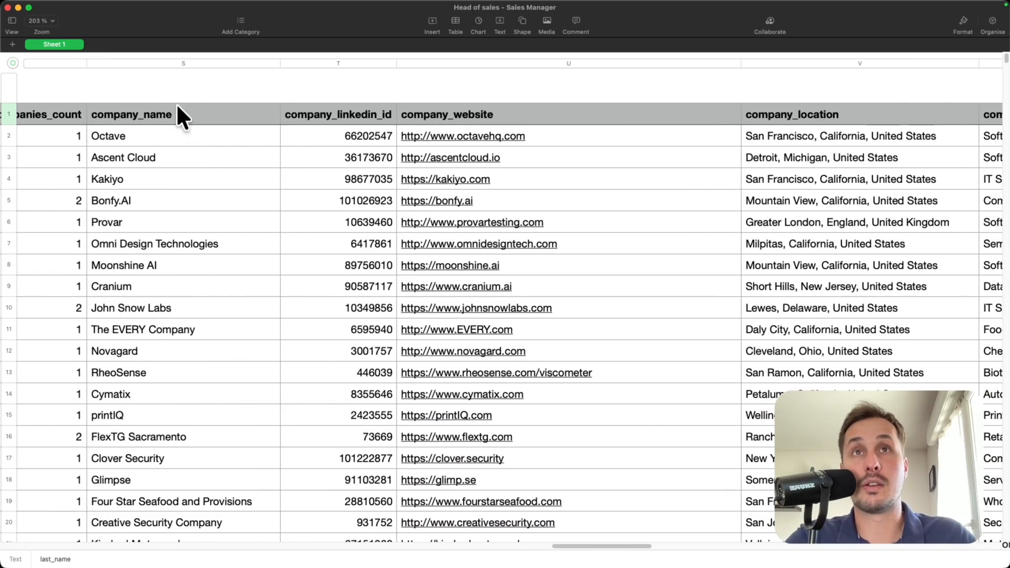
pyautogui.hscroll(8, 134, 111)
pyautogui.hscroll(5, 133, 111)
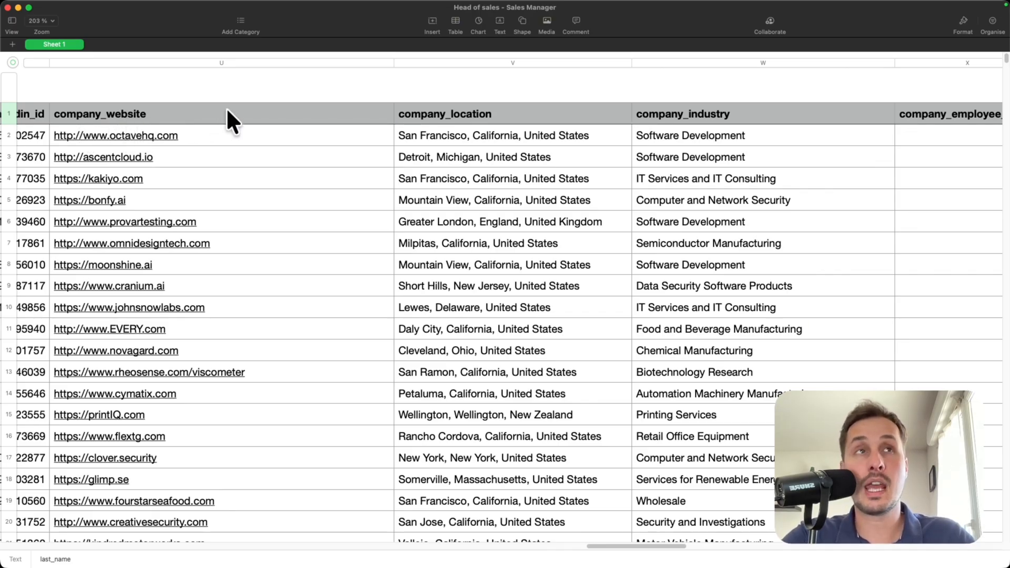
pyautogui.hscroll(6, 227, 111)
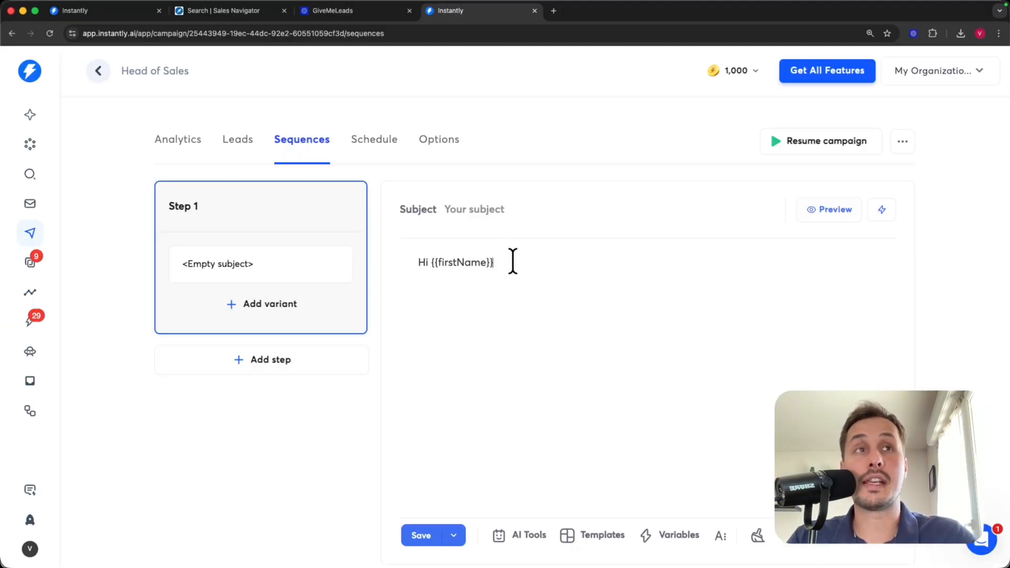
# Compare the {{firstName}} variable with the spreadsheet's first_name column and preview the "Hi {{firstName}}" email in Instantly's Head of Sales campaign
pyautogui.moveTo(513, 261); pyautogui.dragTo(407, 259)
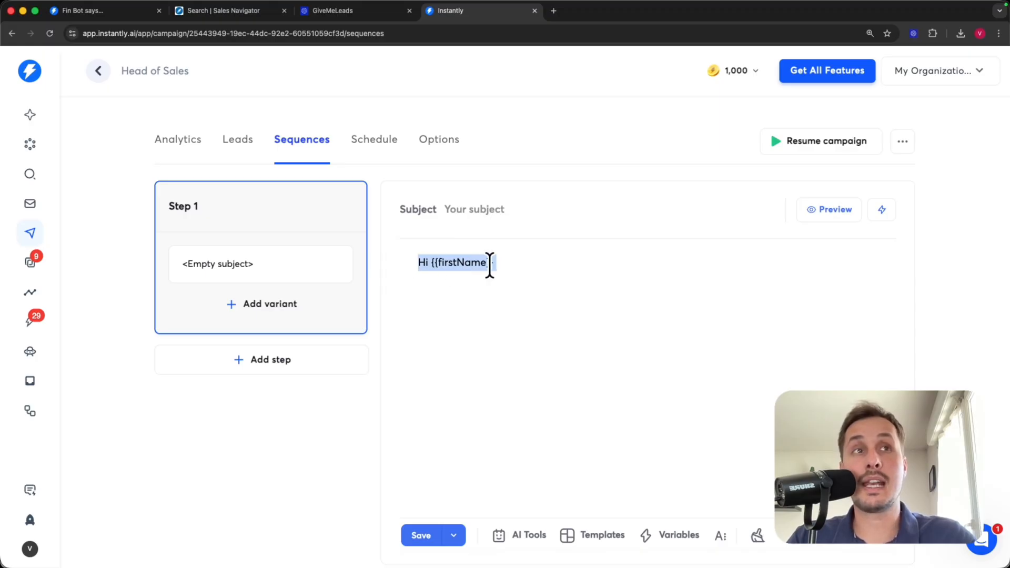
pyautogui.moveTo(497, 263); pyautogui.dragTo(426, 255)
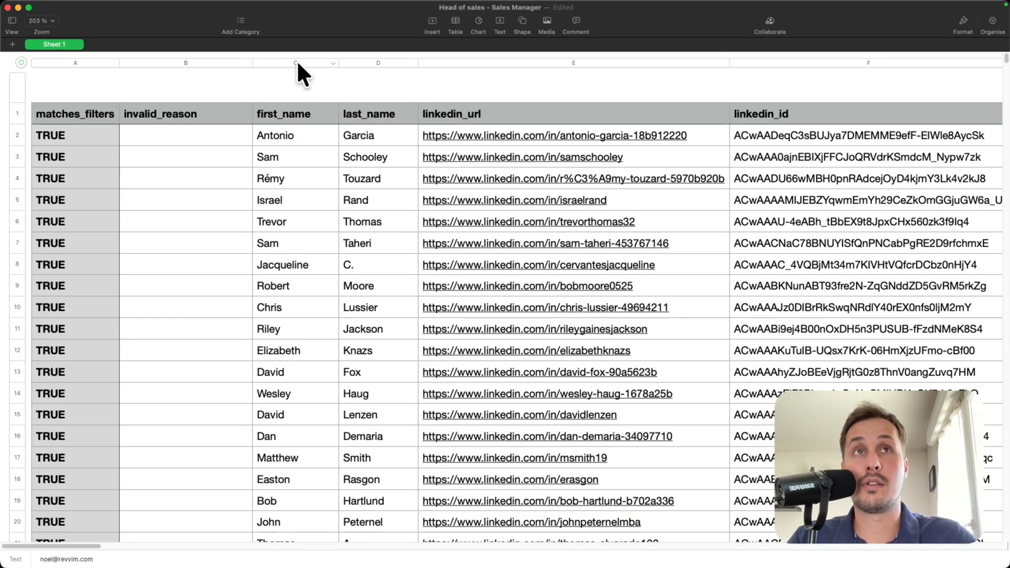
pyautogui.click(297, 63)
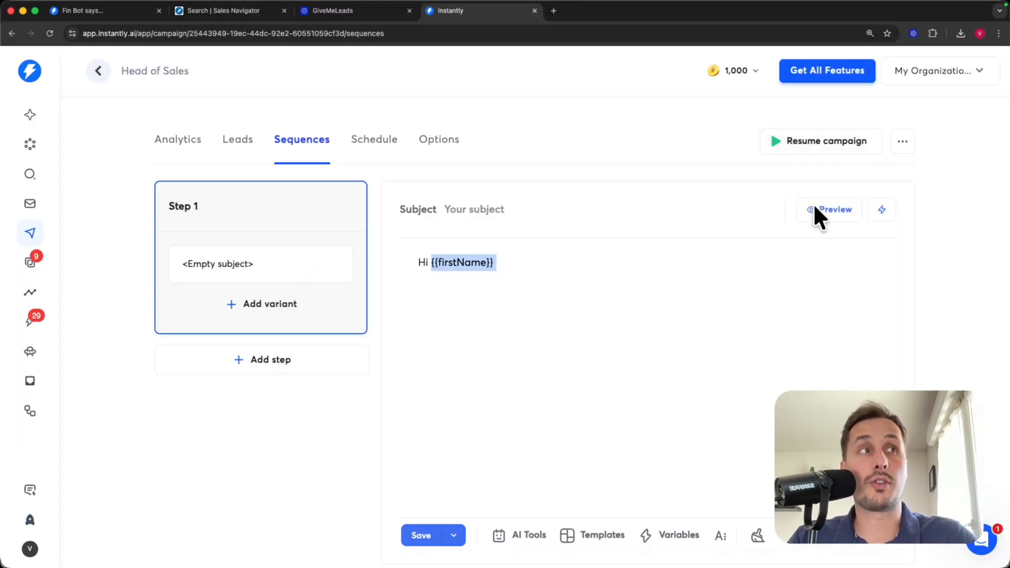
pyautogui.click(813, 206)
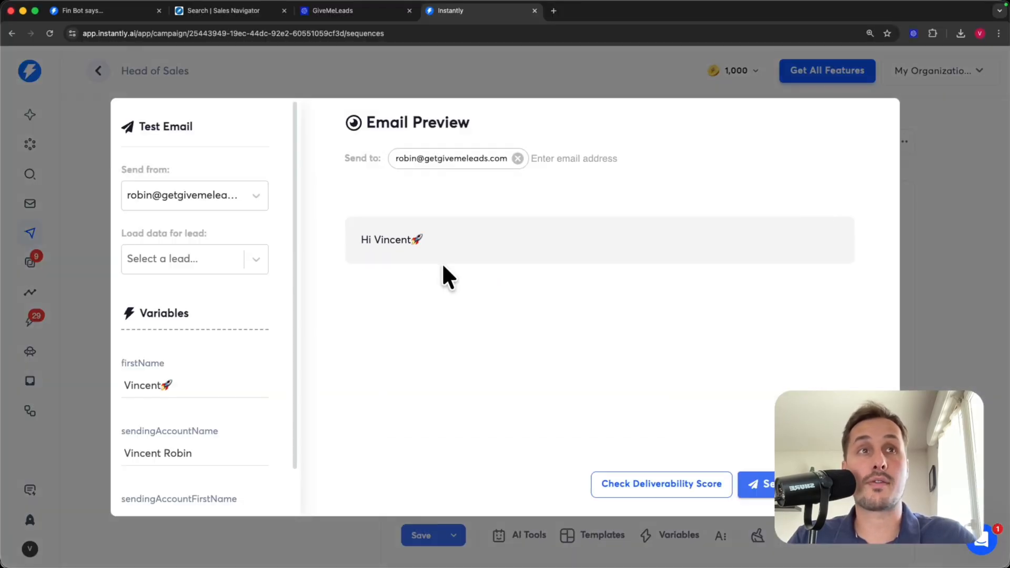
pyautogui.moveTo(460, 241); pyautogui.dragTo(359, 234)
pyautogui.click(438, 241)
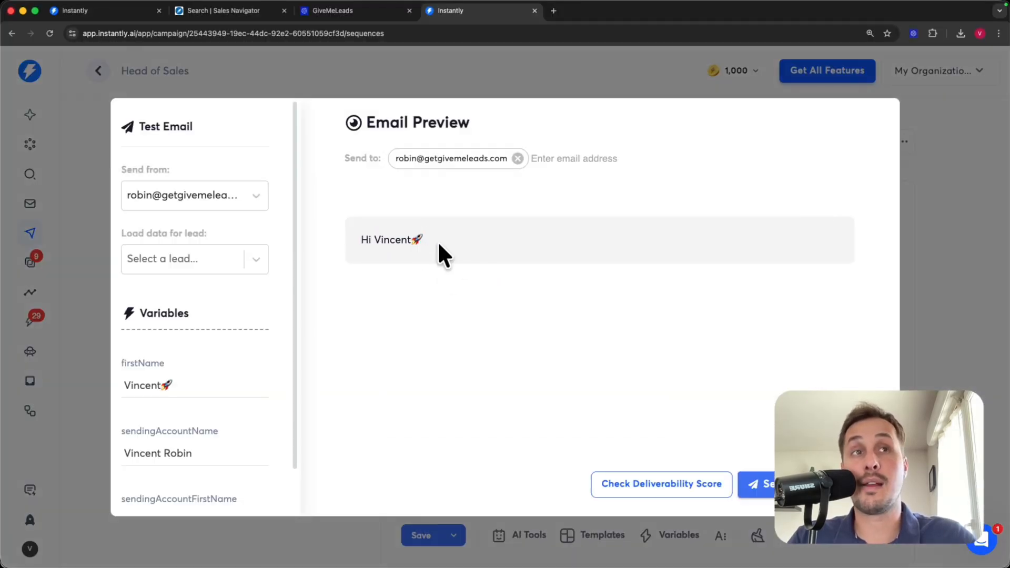
pyautogui.keyDown('shift'); pyautogui.click(351, 239); pyautogui.keyUp('shift')
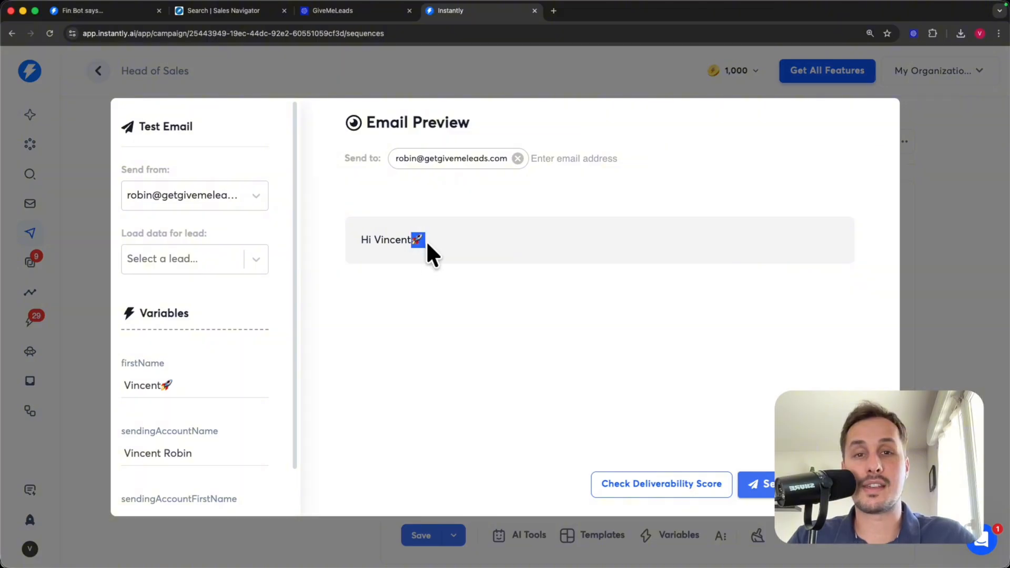
# Load the second listed lead's data into the email preview and examine the personalised greeting
pyautogui.click(263, 263)
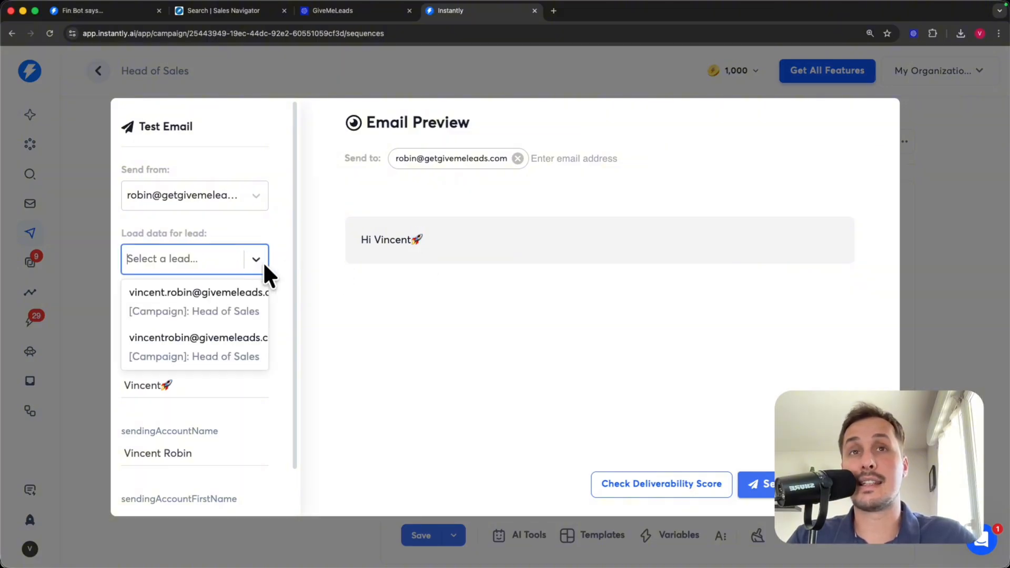
pyautogui.click(214, 349)
pyautogui.moveTo(444, 248); pyautogui.dragTo(342, 243)
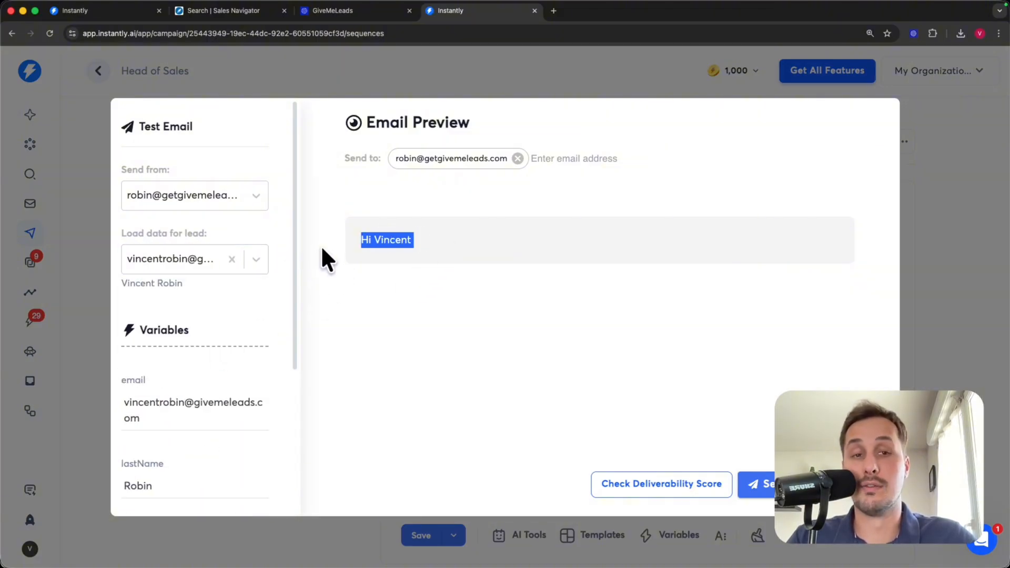
# Switch back to the lead spreadsheet in Numbers and examine the matches_filters and invalid_reason columns
pyautogui.press('super+Tab')
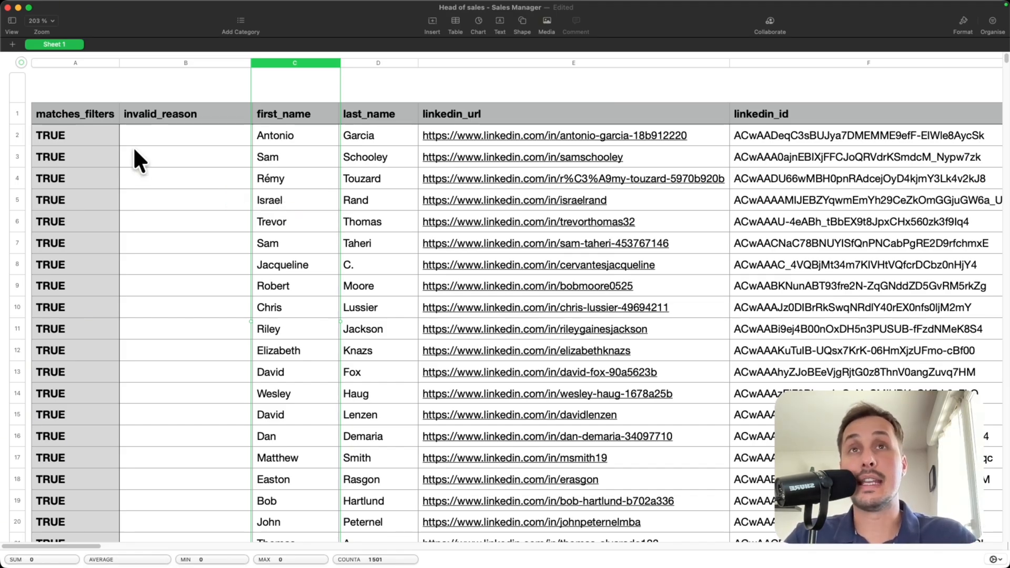
pyautogui.click(166, 136)
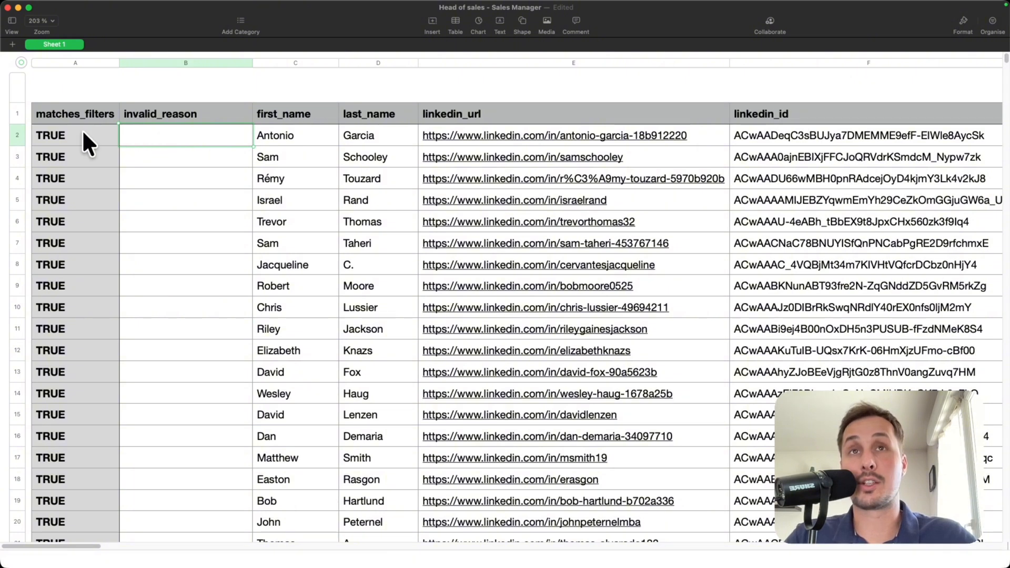
pyautogui.click(64, 61)
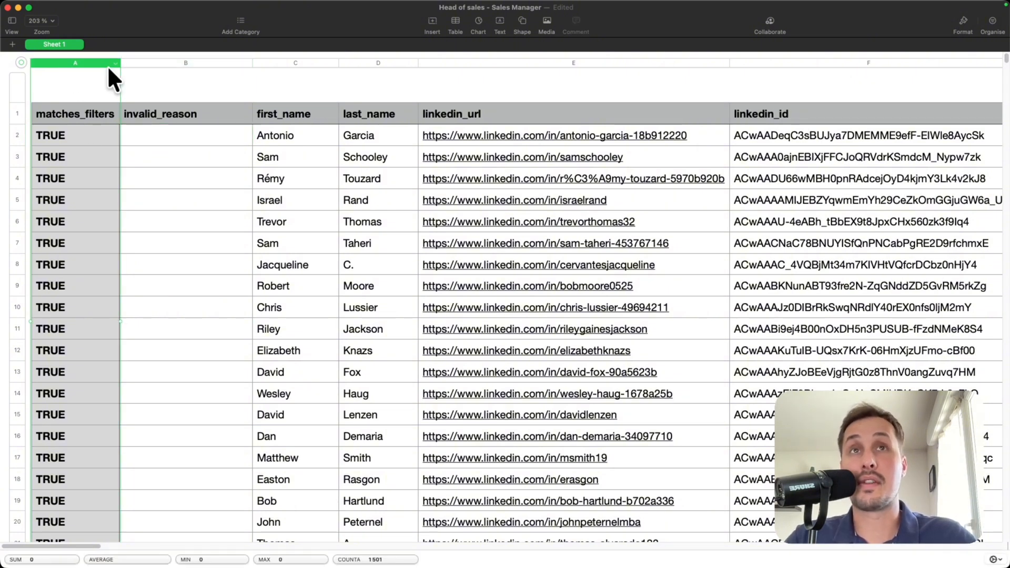
pyautogui.keyDown('shift'); pyautogui.click(172, 62); pyautogui.keyUp('shift')
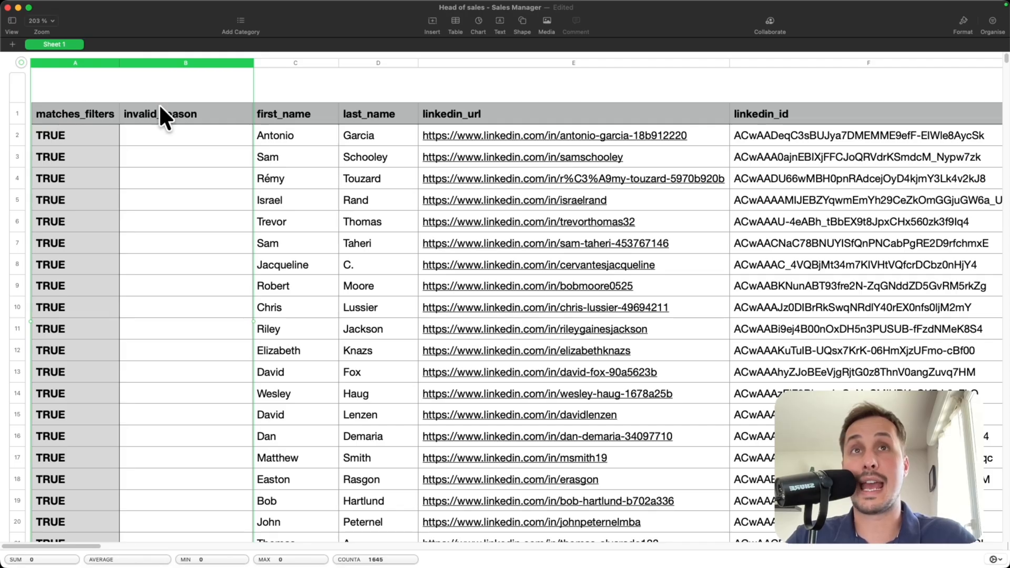
pyautogui.click(58, 134)
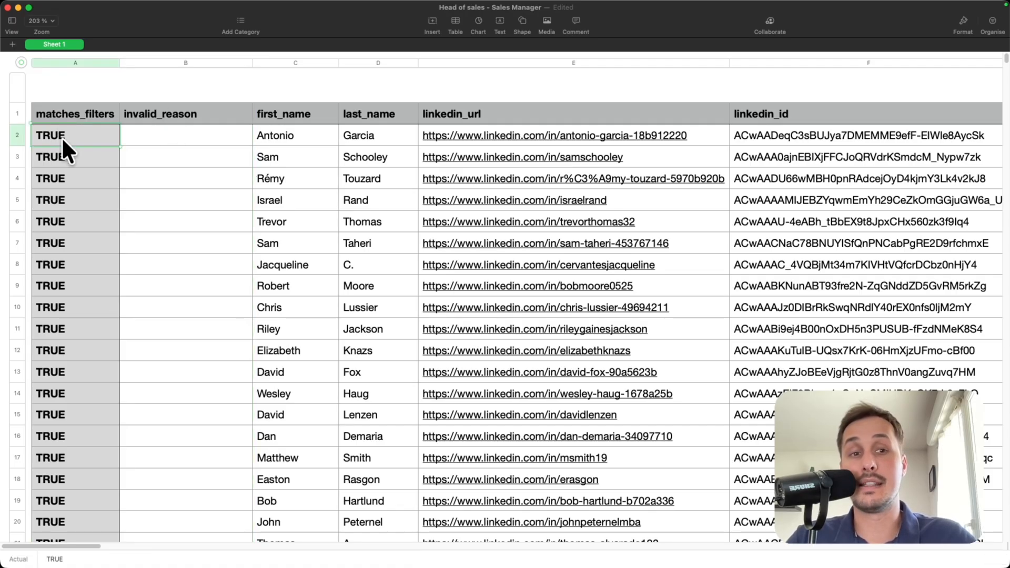
pyautogui.moveTo(92, 546); pyautogui.dragTo(56, 547)
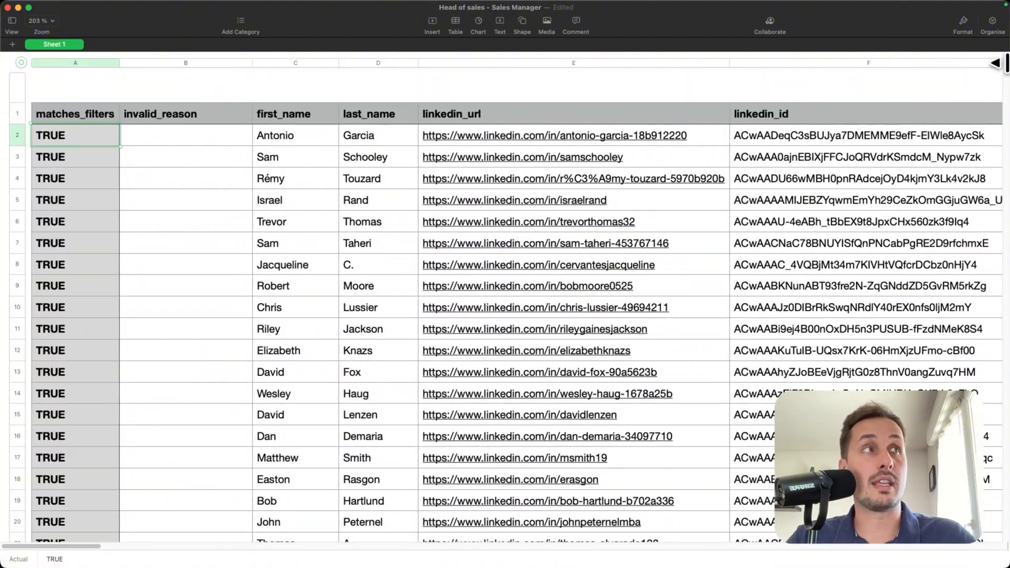
# Inspect the invalid_reason entries of the non-matching leads in rows 1396 and 1397
pyautogui.moveTo(1006, 62); pyautogui.dragTo(994, 503)
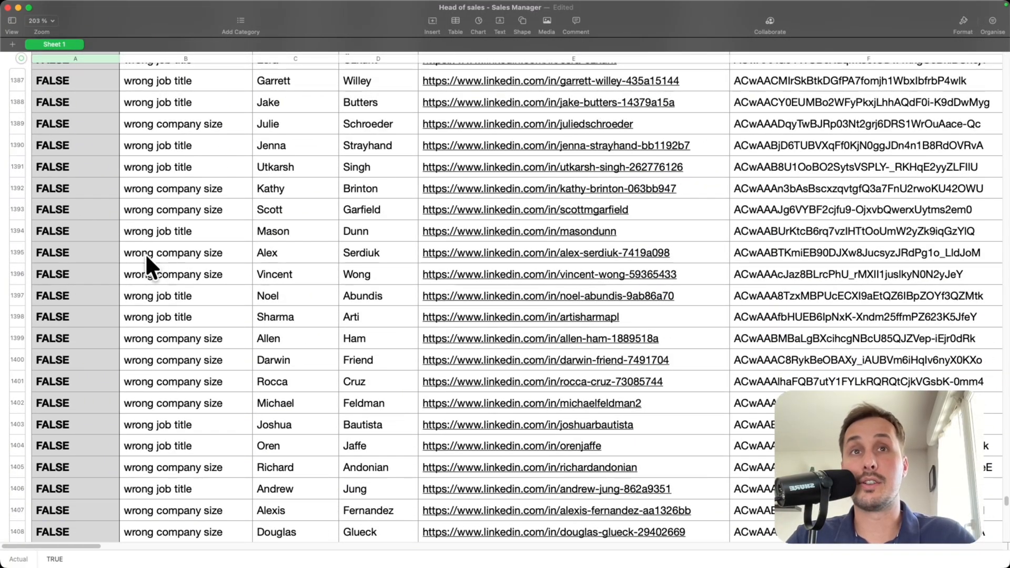
pyautogui.click(132, 272)
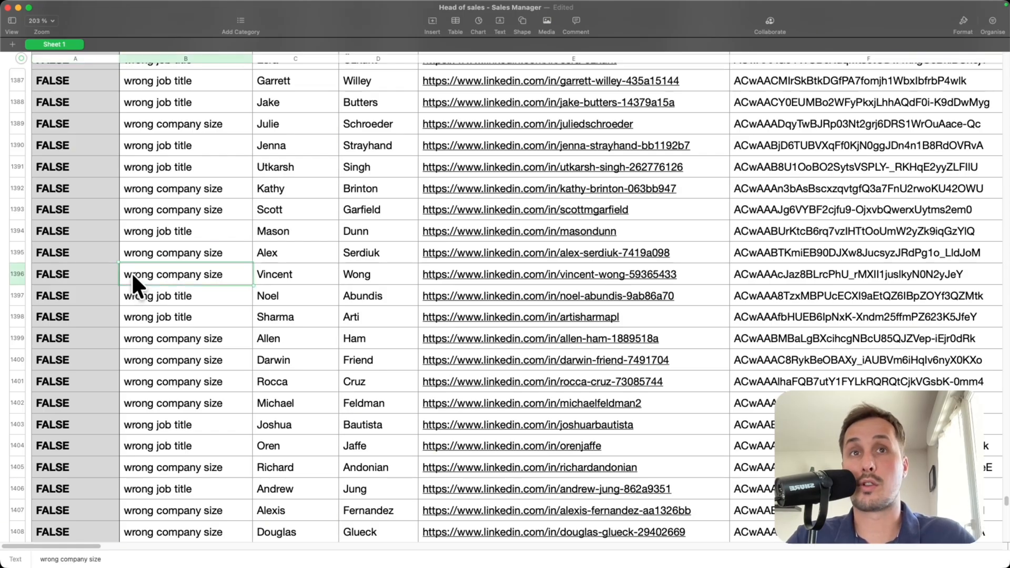
pyautogui.click(196, 296)
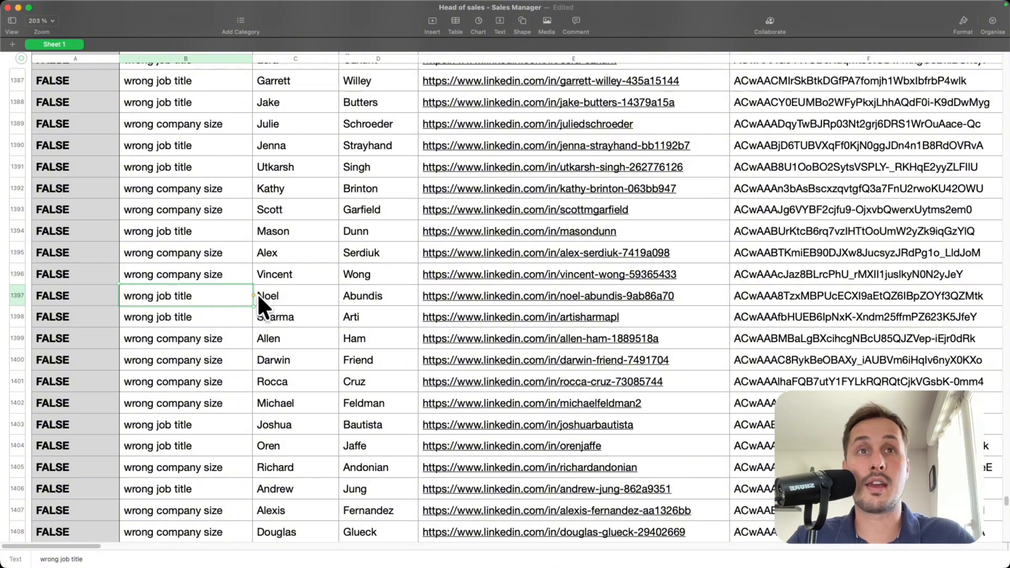
# Check the job title of the lead in row 1397 against its invalid reason
pyautogui.click(274, 298)
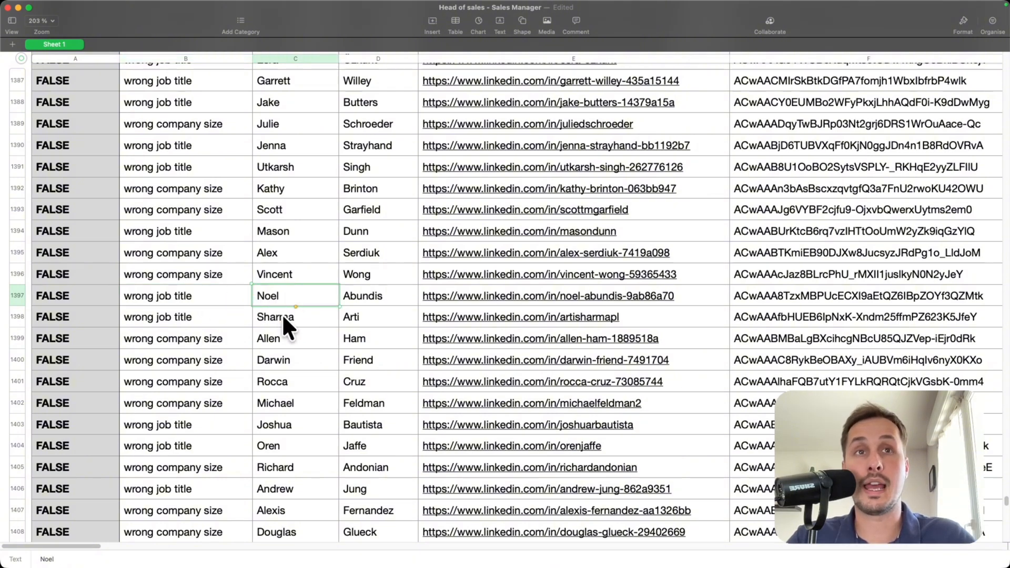
pyautogui.press('Right')
pyautogui.press('Right')
pyautogui.press('Right')
pyautogui.press('Right')
pyautogui.press('Right')
pyautogui.press('Right')
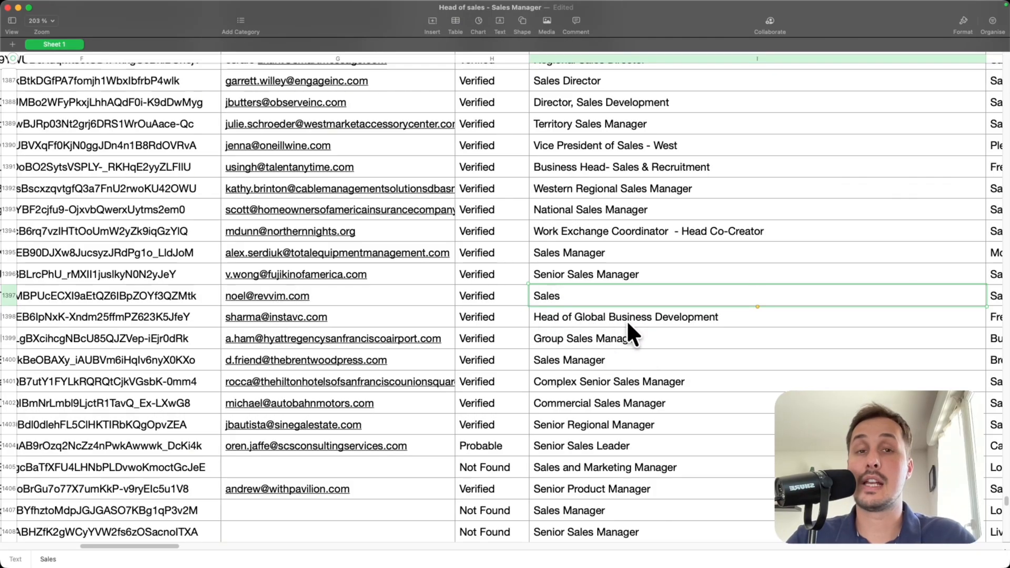
# Clear all leads marked FALSE in matches_filters, from row 1359 to row 1501
pyautogui.moveTo(168, 547); pyautogui.dragTo(28, 546)
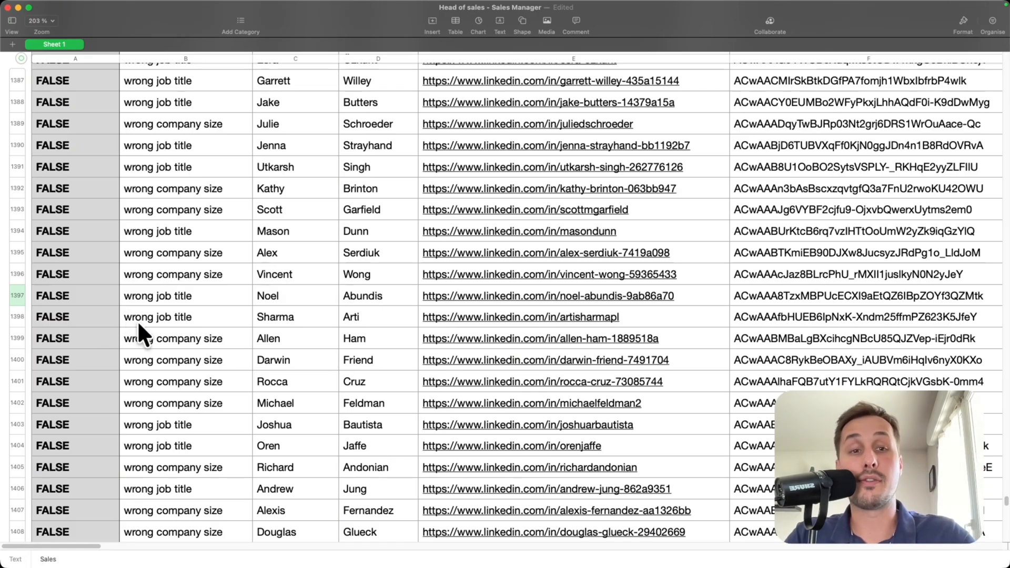
pyautogui.scroll(10, 134, 333)
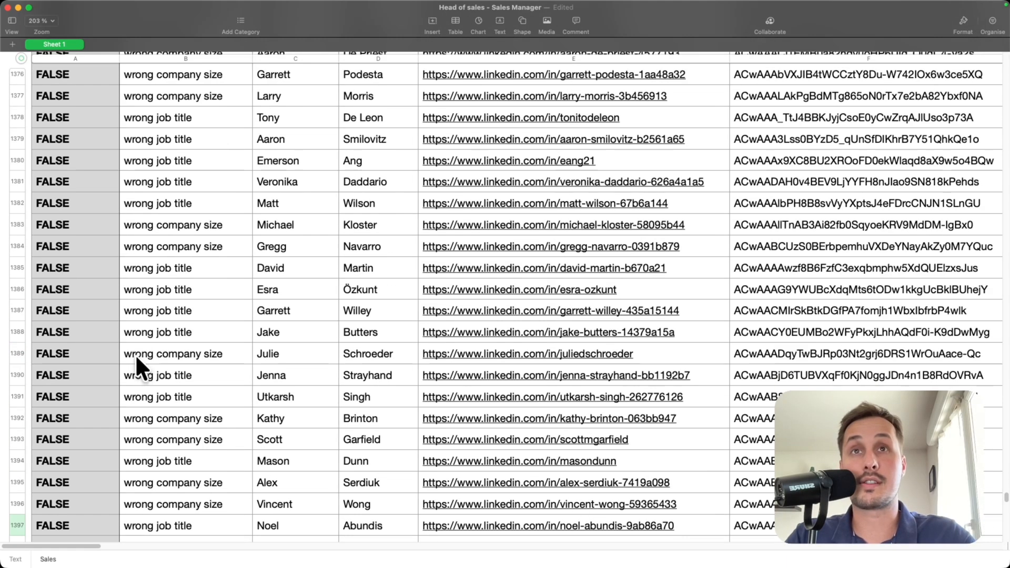
pyautogui.scroll(8, 138, 356)
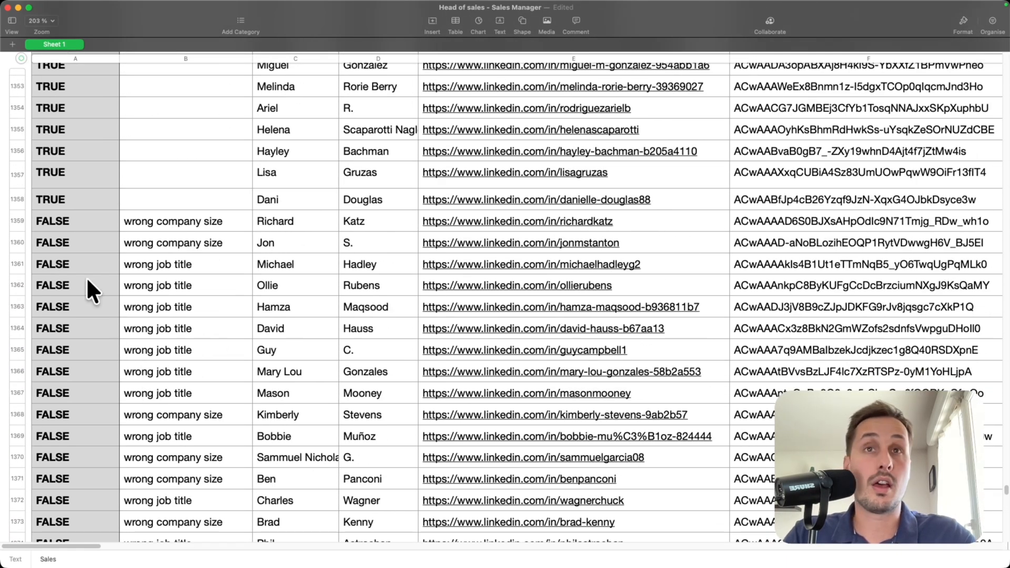
pyautogui.click(18, 220)
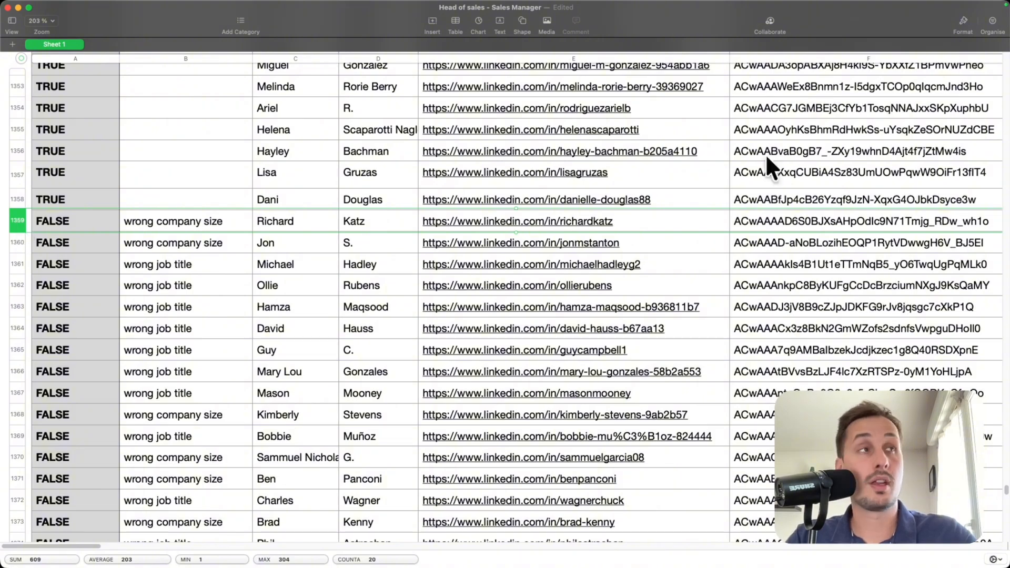
pyautogui.scroll(-20, 288, 359)
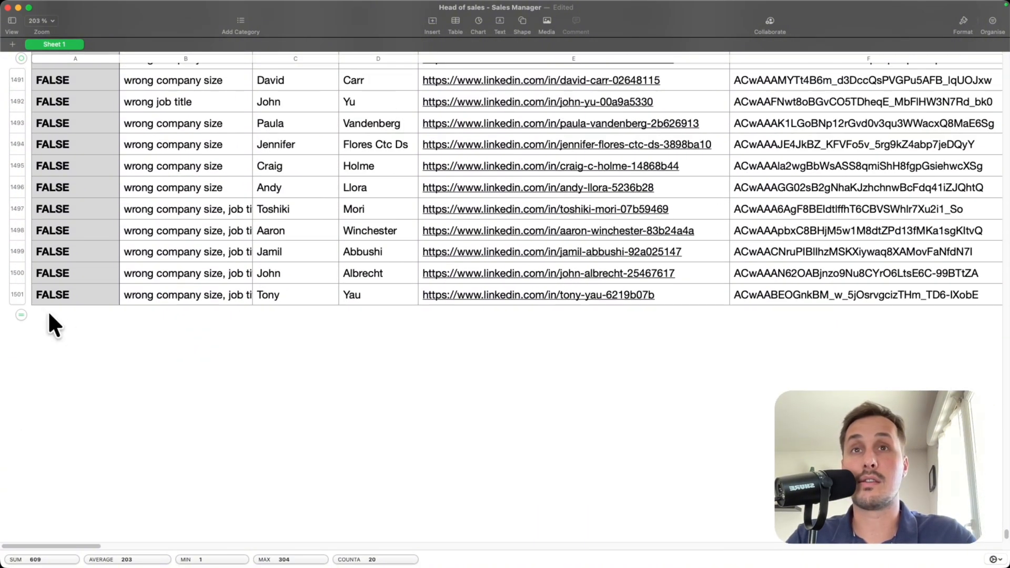
pyautogui.keyDown('shift'); pyautogui.click(14, 297); pyautogui.keyUp('shift')
pyautogui.press('Delete')
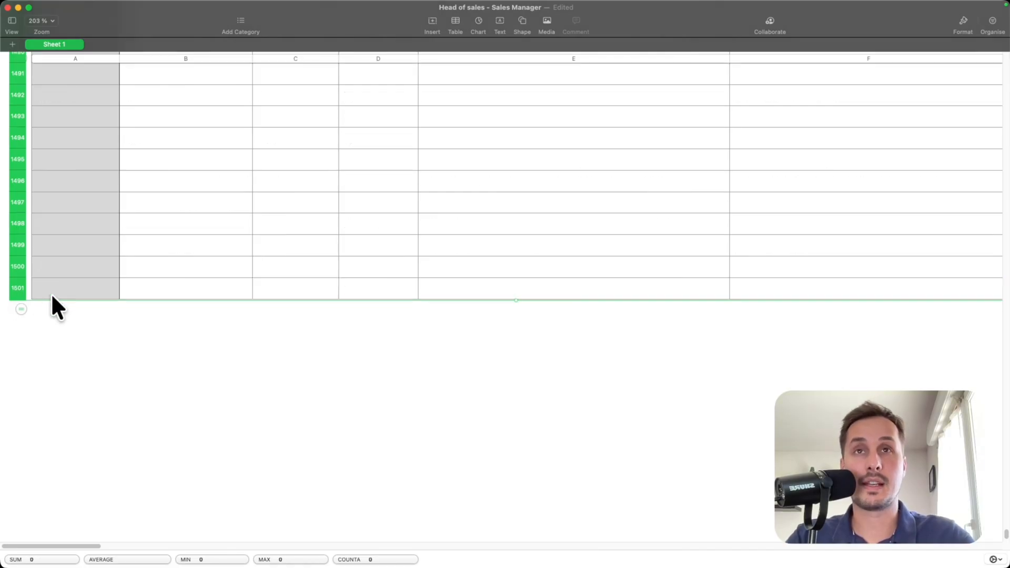
pyautogui.moveTo(1006, 542); pyautogui.dragTo(977, 83)
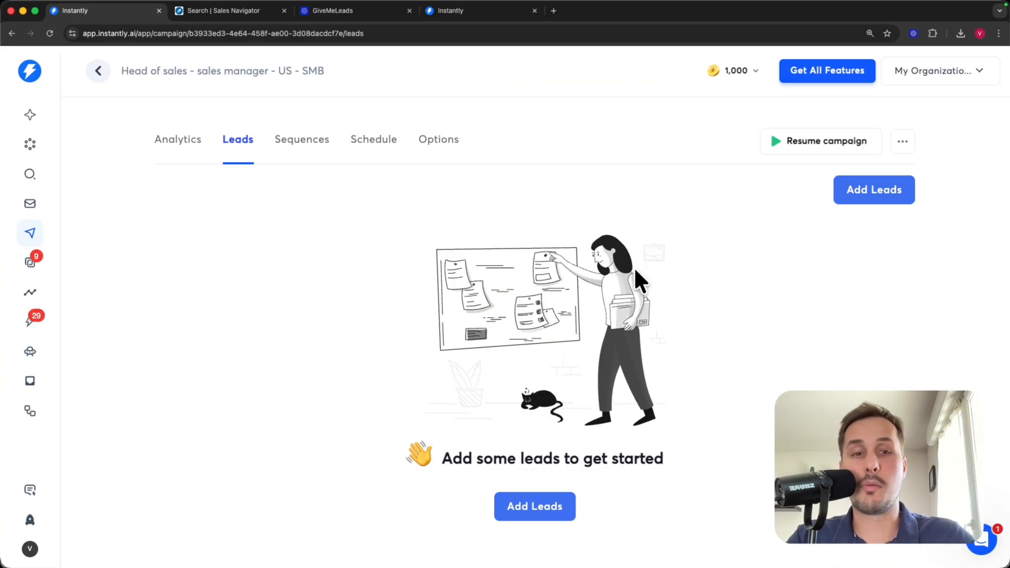
# Upload "Head of sales - Sales Manager.csv" as leads to the "Head of sales - sales manager - US - SMB" campaign in Instantly
pyautogui.click(890, 192)
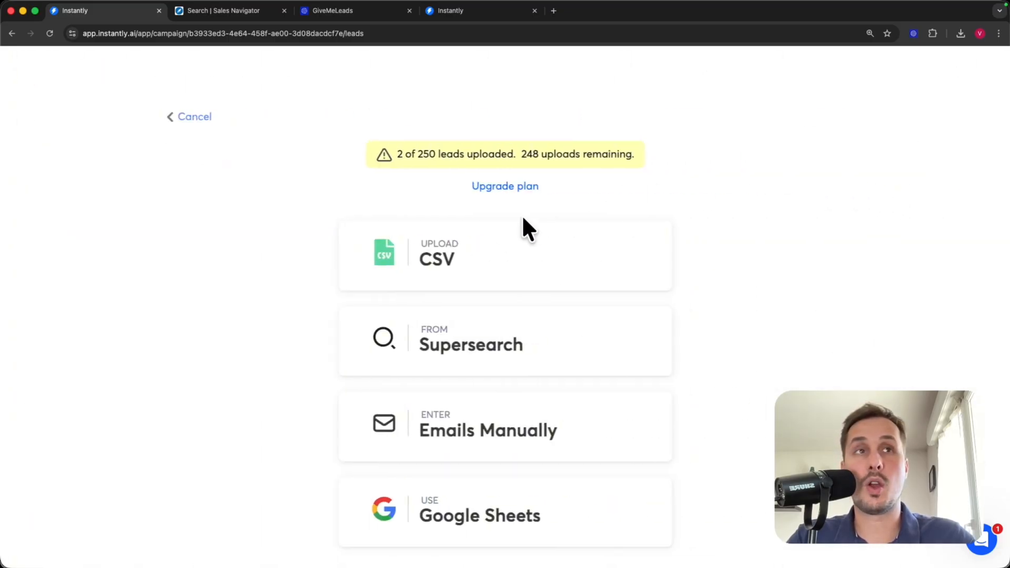
pyautogui.click(479, 256)
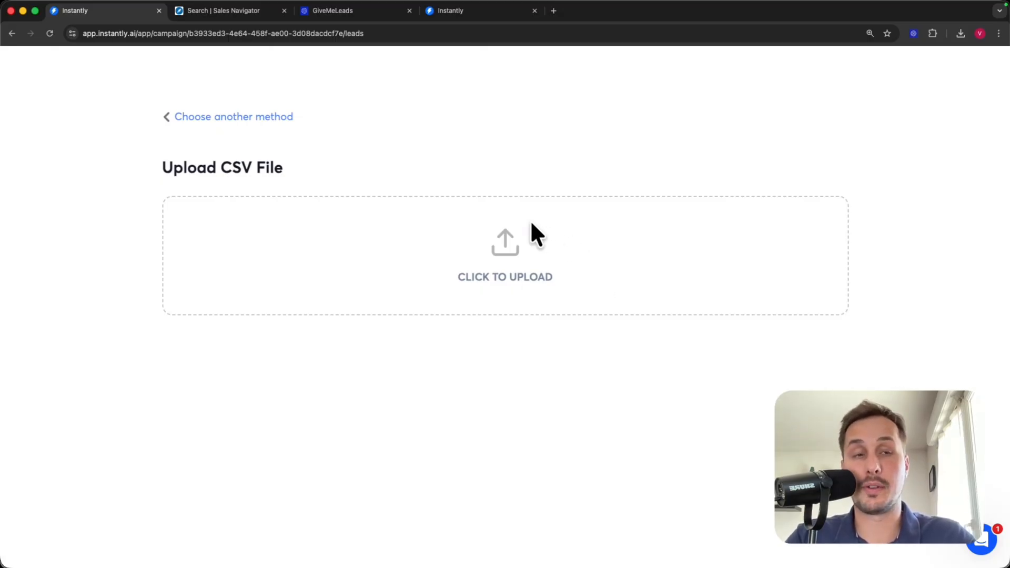
pyautogui.click(532, 223)
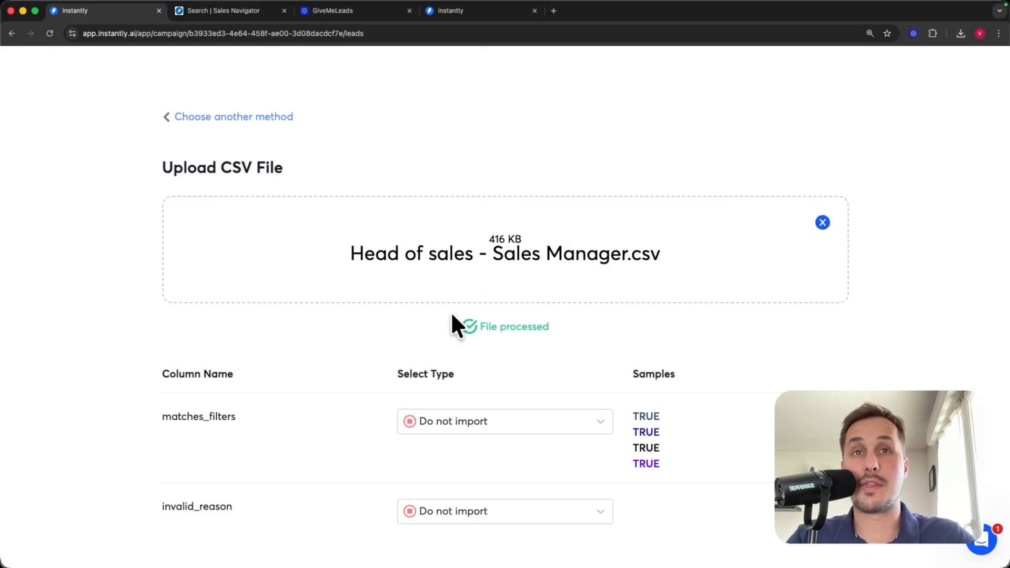
# Review the column-to-field mapping of the uploaded CSV, including the types assigned to first_name and email
pyautogui.scroll(-2, 452, 315)
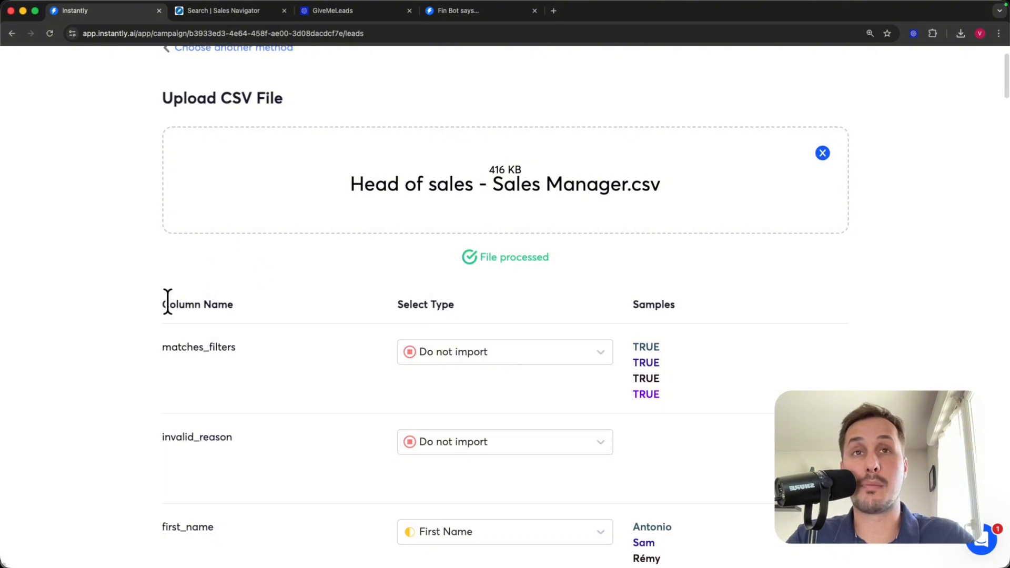
pyautogui.moveTo(160, 304); pyautogui.dragTo(245, 308)
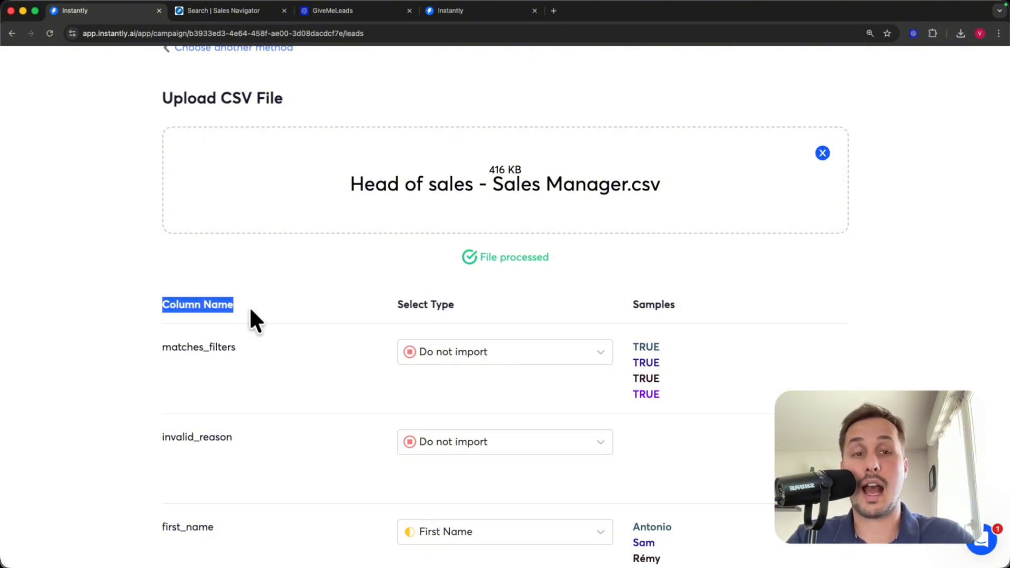
pyautogui.moveTo(397, 304); pyautogui.dragTo(453, 308)
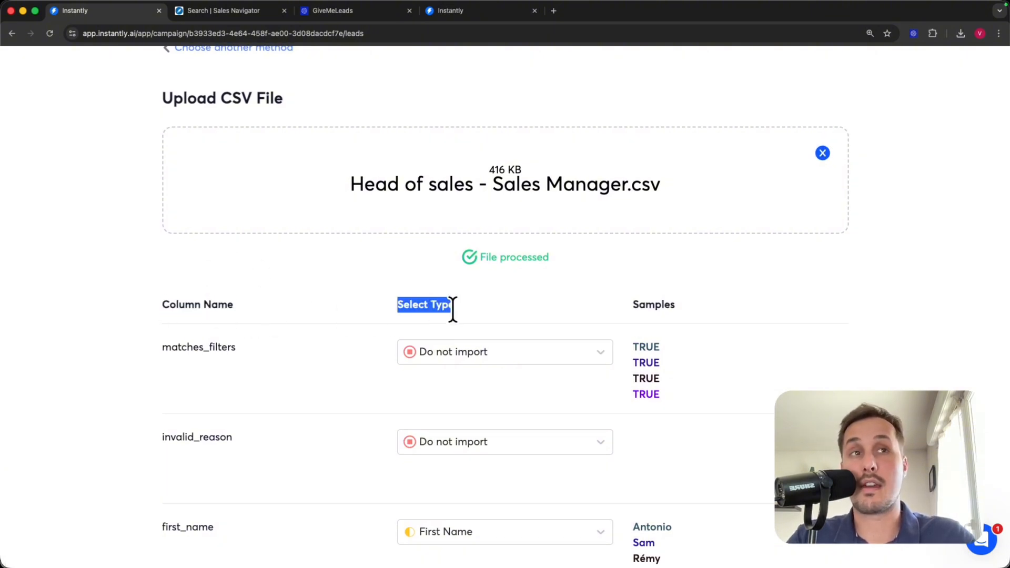
pyautogui.scroll(-5, 466, 316)
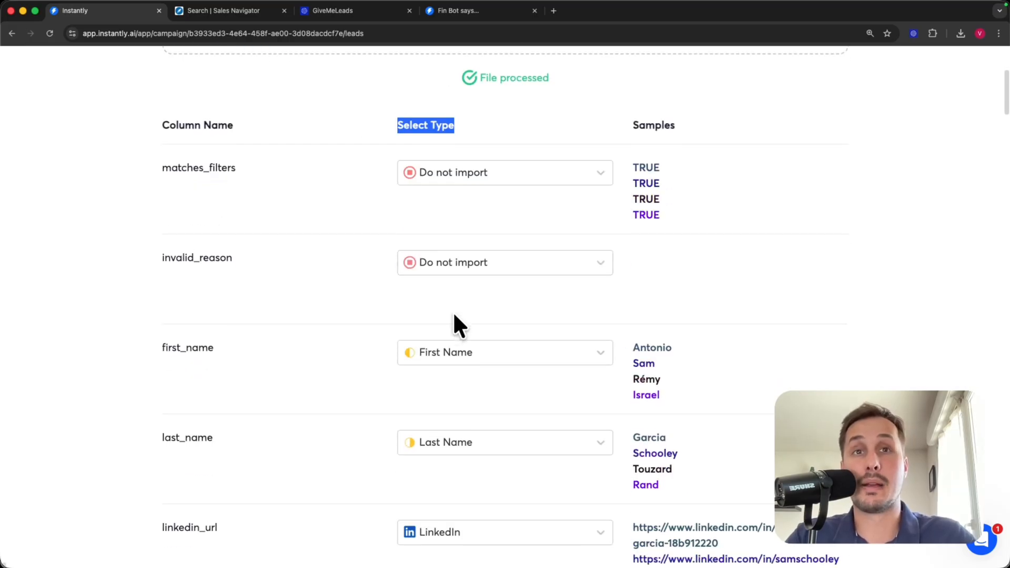
pyautogui.doubleClick(172, 338)
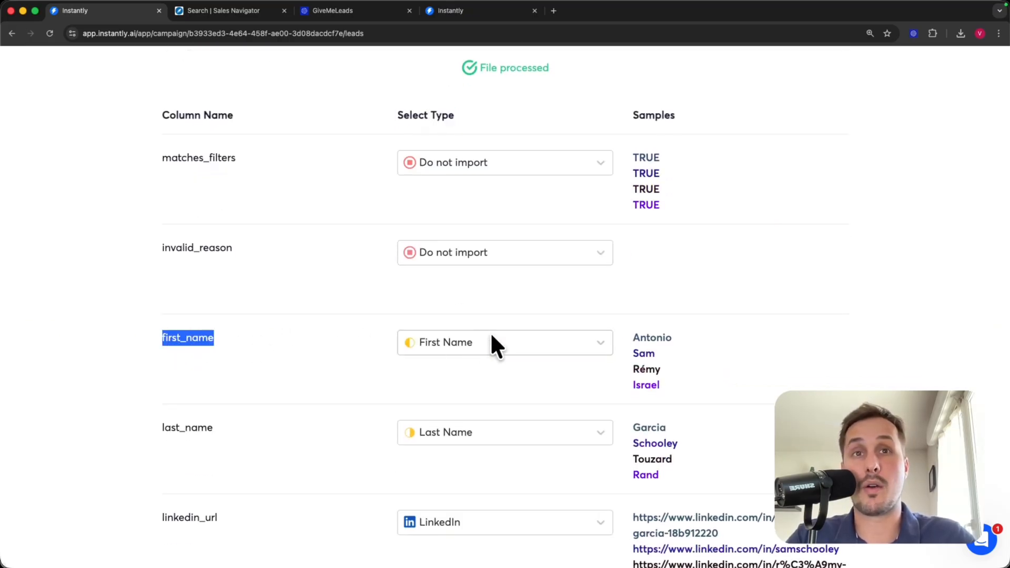
pyautogui.scroll(-8, 491, 336)
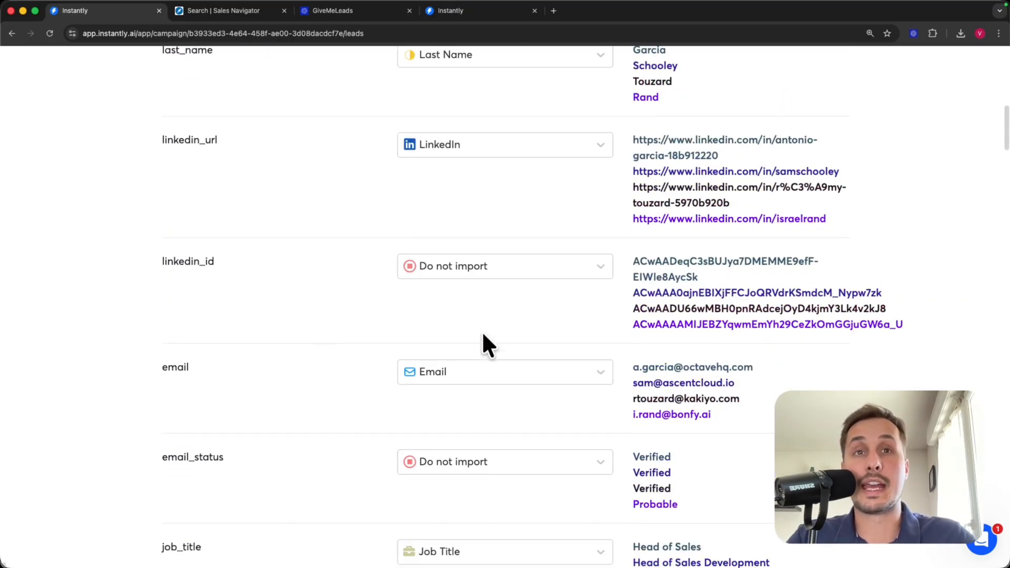
pyautogui.doubleClick(176, 367)
pyautogui.click(419, 375)
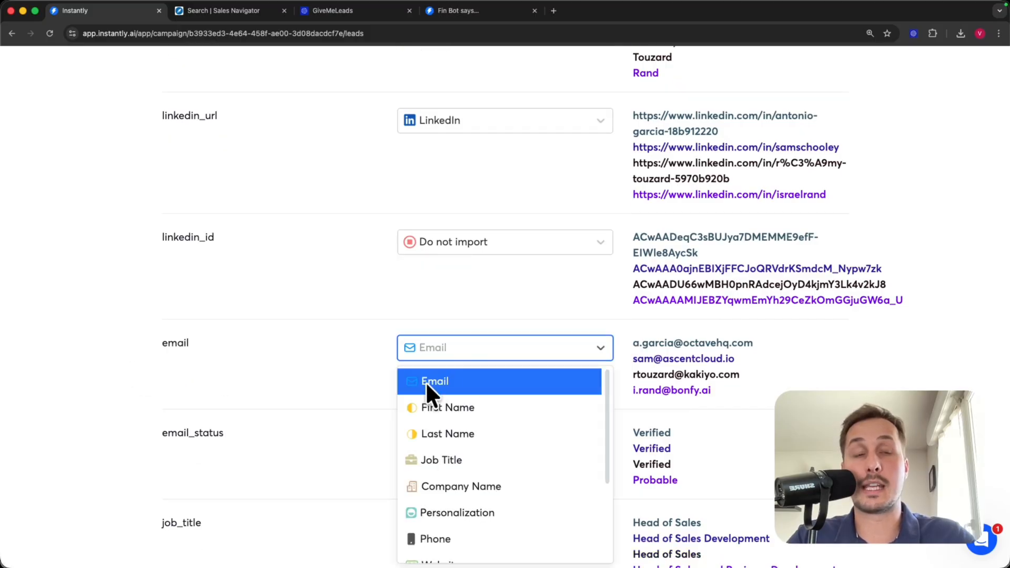
# Upload all detected rows to the campaign and open its list of imported leads
pyautogui.moveTo(1005, 138); pyautogui.dragTo(999, 559)
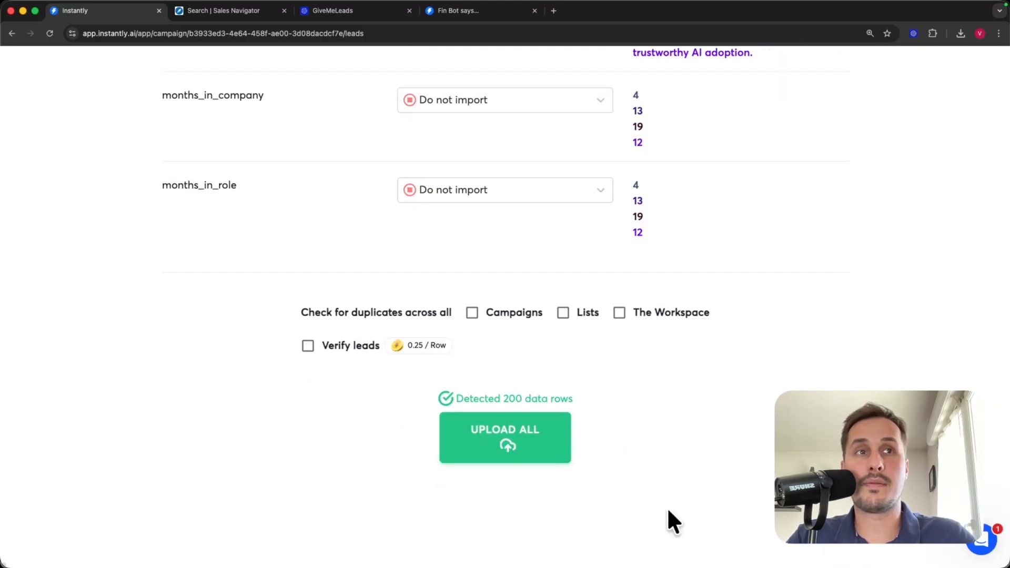
pyautogui.click(522, 442)
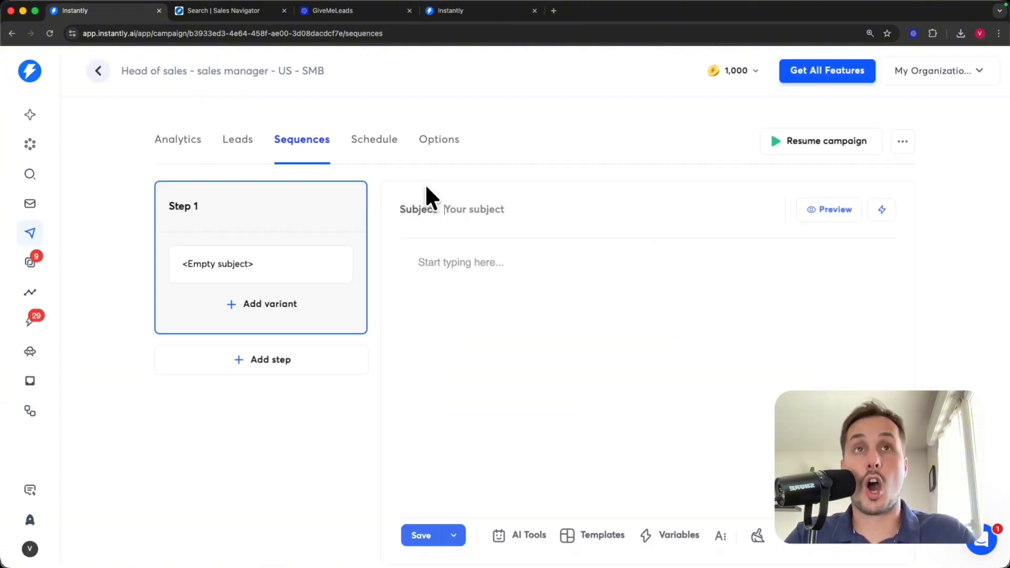
pyautogui.click(239, 138)
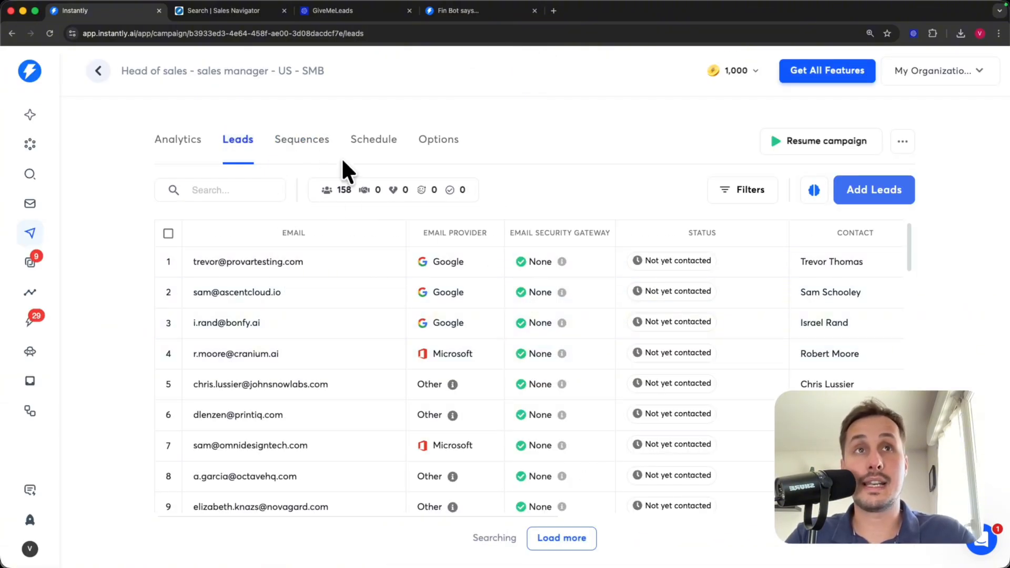
# Set the subject of sequence Step 1 to "export leads from LinkedIn"
pyautogui.click(317, 140)
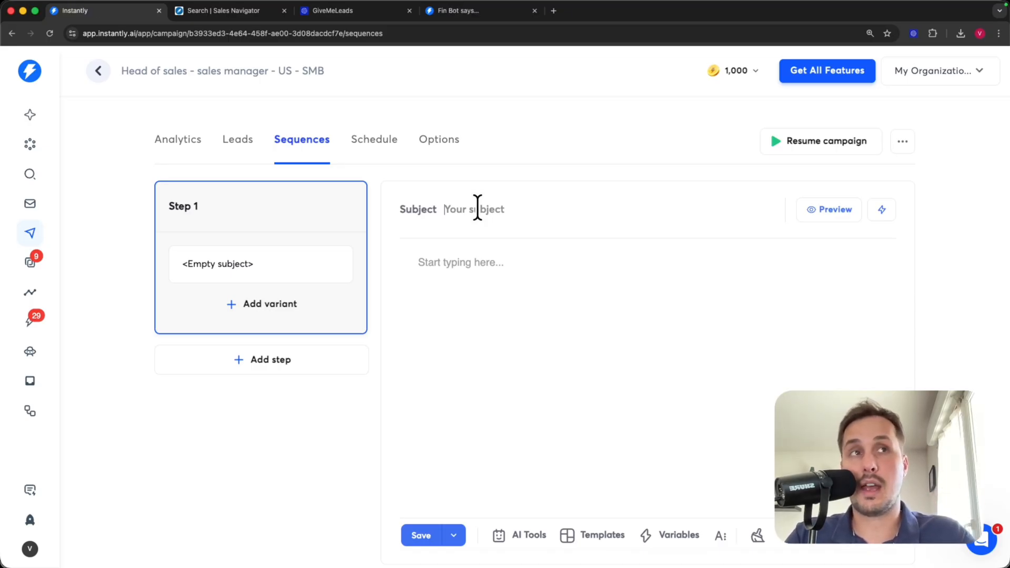
pyautogui.write('export leads')
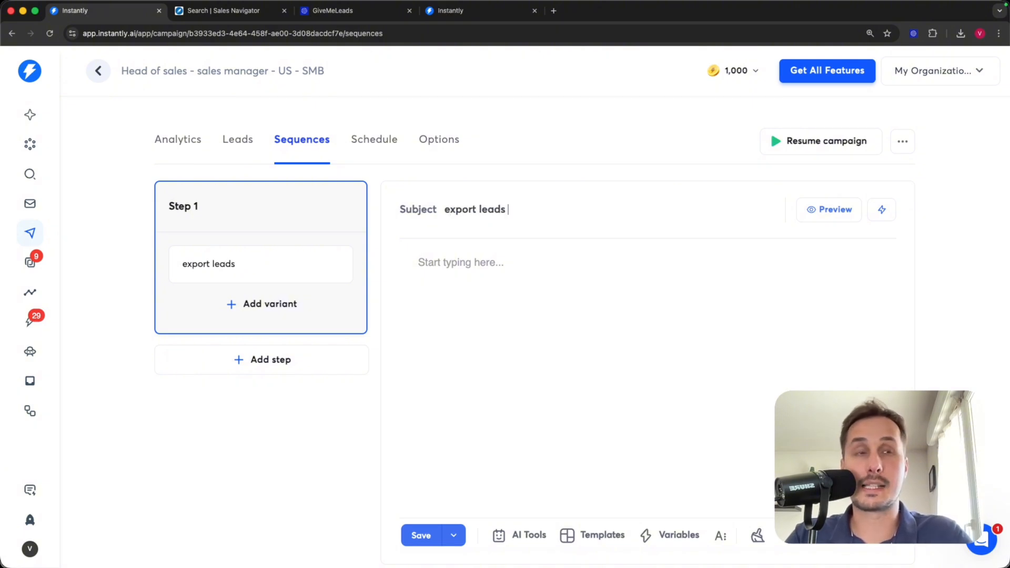
pyautogui.write(' from Lin')
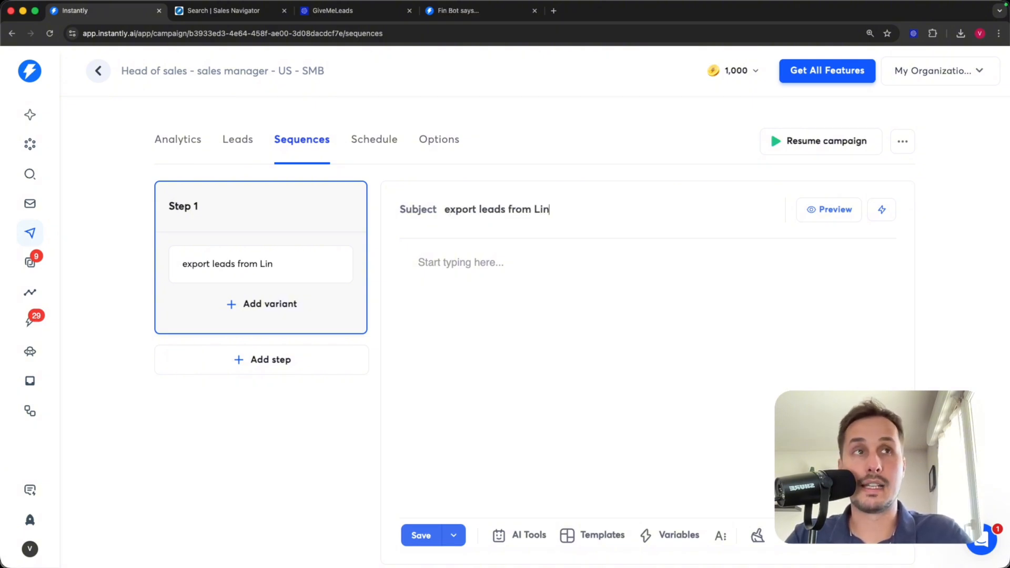
pyautogui.write('kedIn')
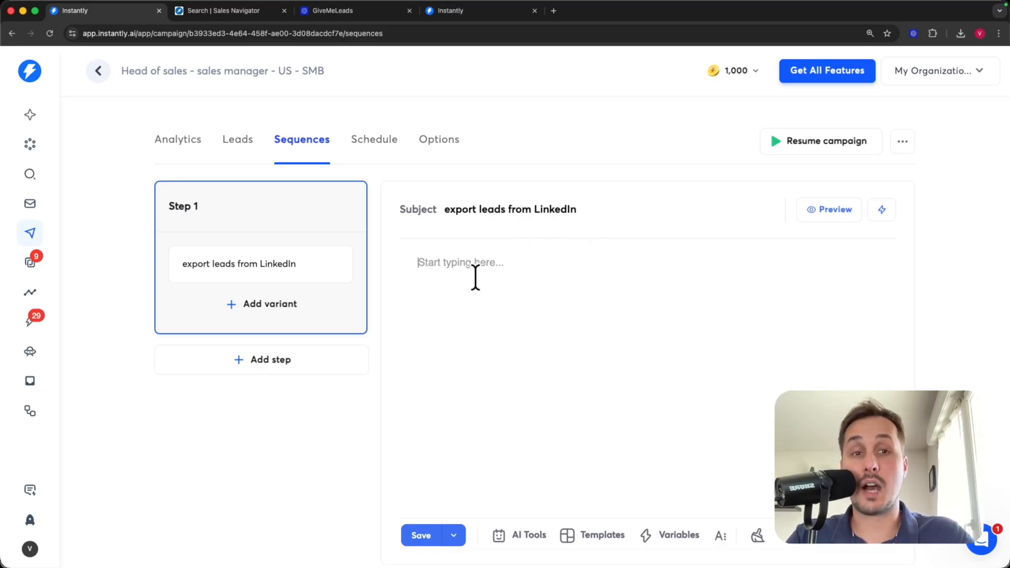
# Begin the email body with the greeting "Hi {{firstName}}," using the First Name variable, followed by a blank line
pyautogui.click(468, 265)
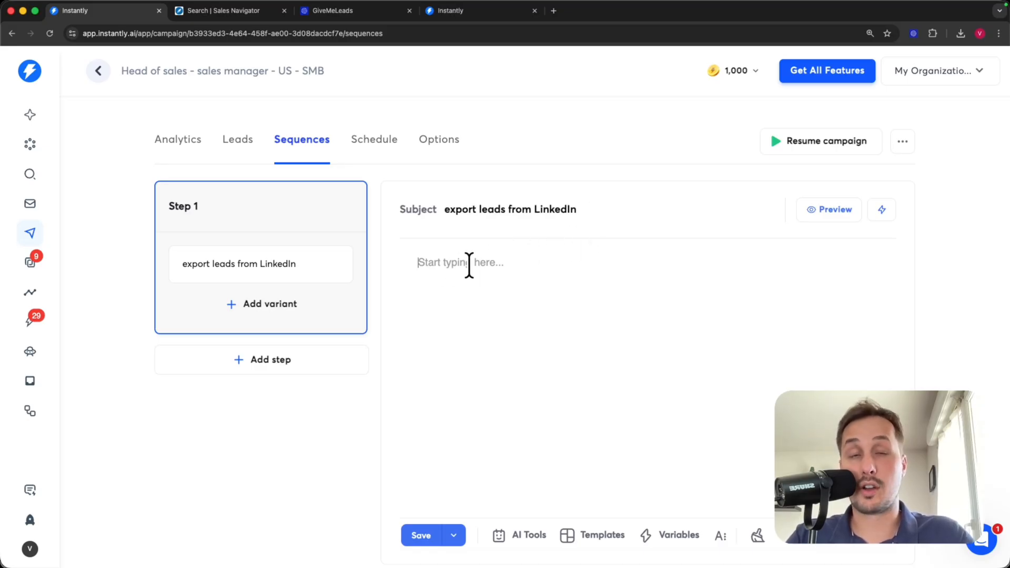
pyautogui.write('GH')
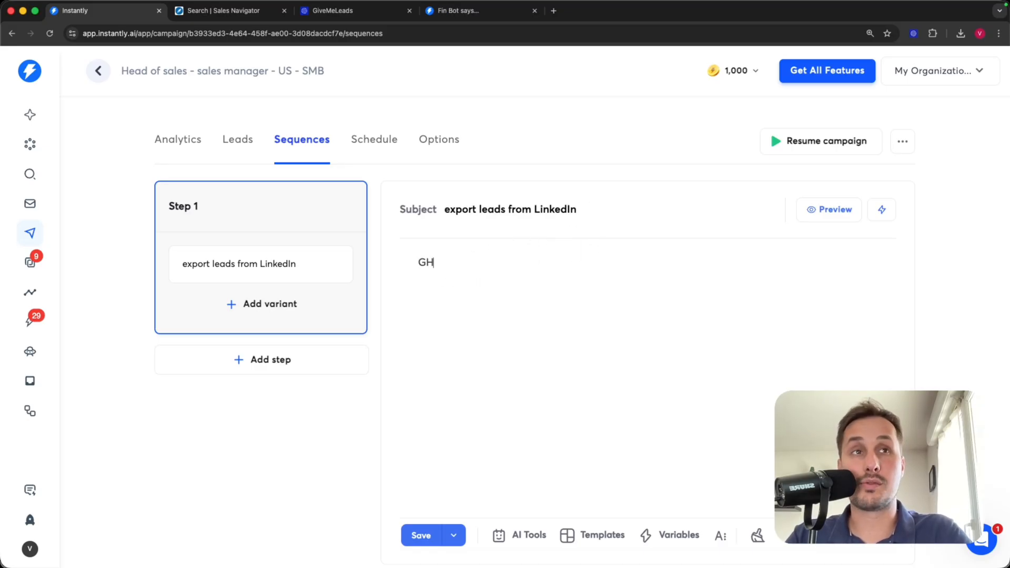
pyautogui.press('BackSpace')
pyautogui.press('BackSpace')
pyautogui.write('Hi')
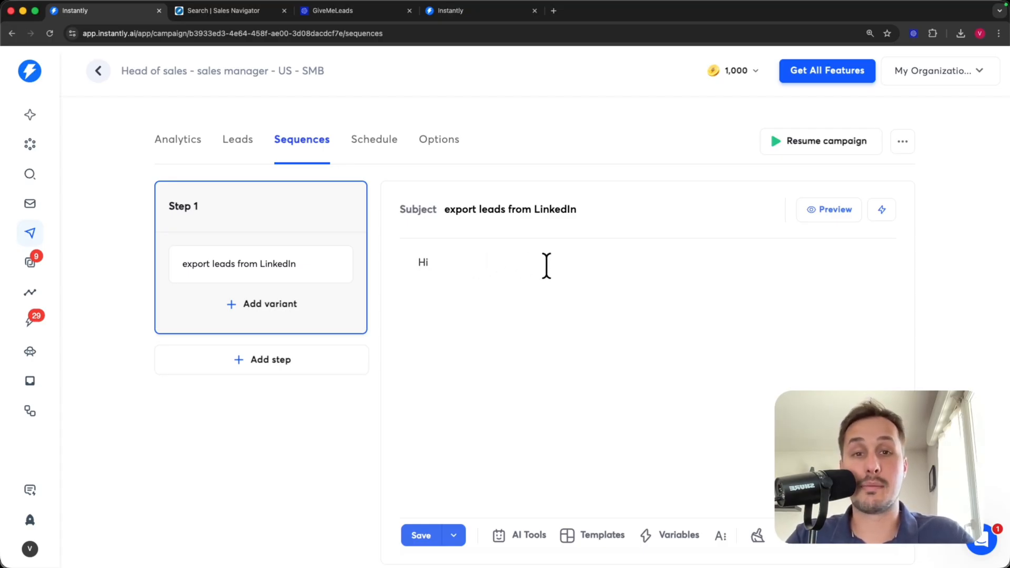
pyautogui.click(677, 535)
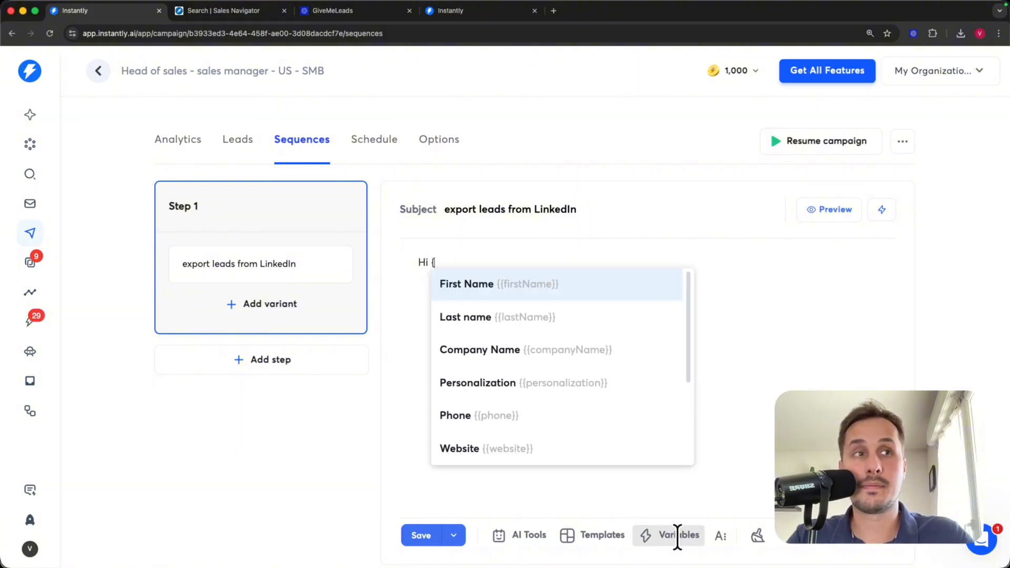
pyautogui.click(504, 286)
pyautogui.write(',')
pyautogui.press('Return')
pyautogui.press('Return')
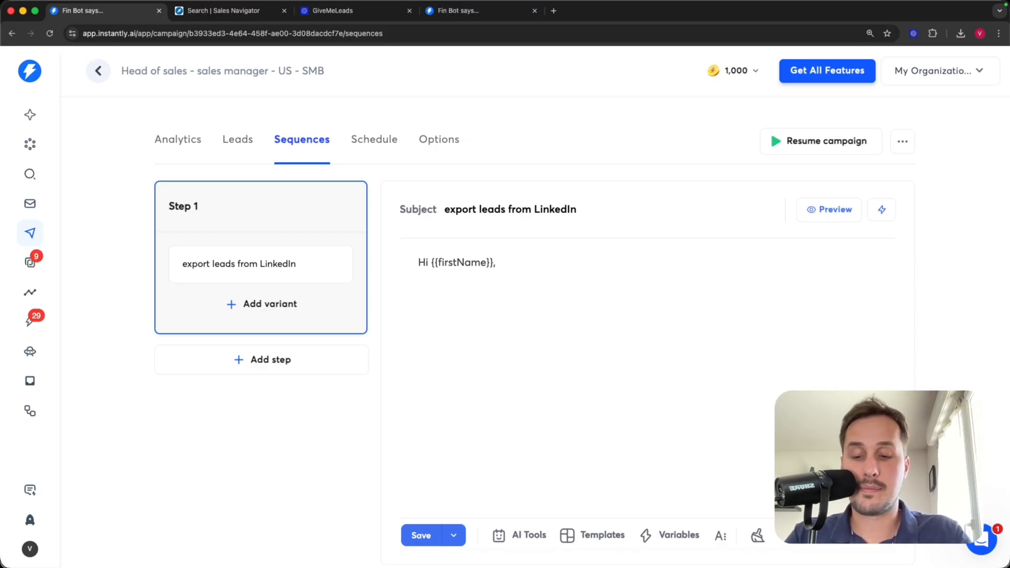
# Add the opening question "Do you use LinkedIn Sales Navigator to build your list of leads (with the verified emails)?" below the greeting
pyautogui.write('Do you use LinkedIn Sal')
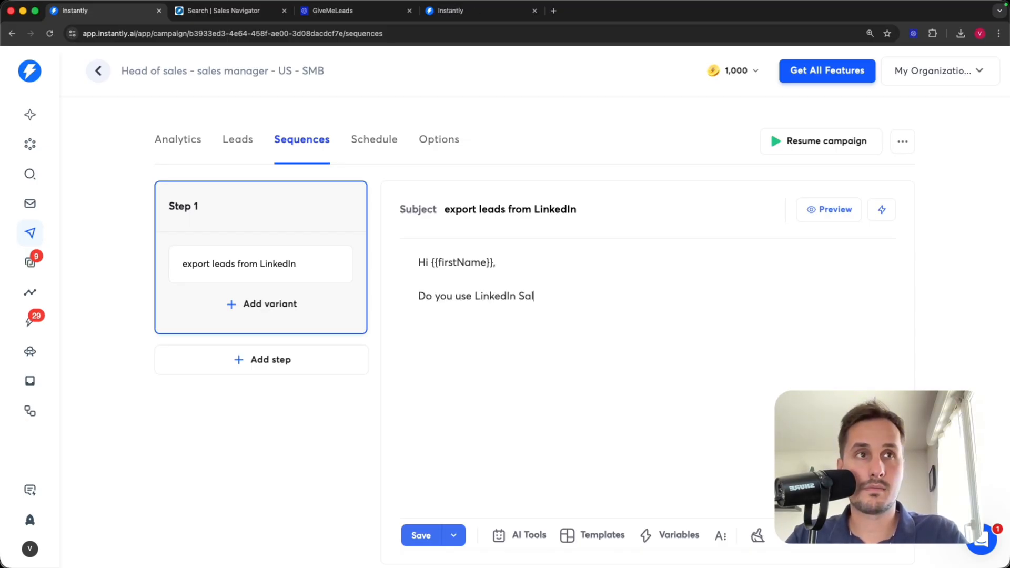
pyautogui.write('es Navigator to build your list of leads (with the verif')
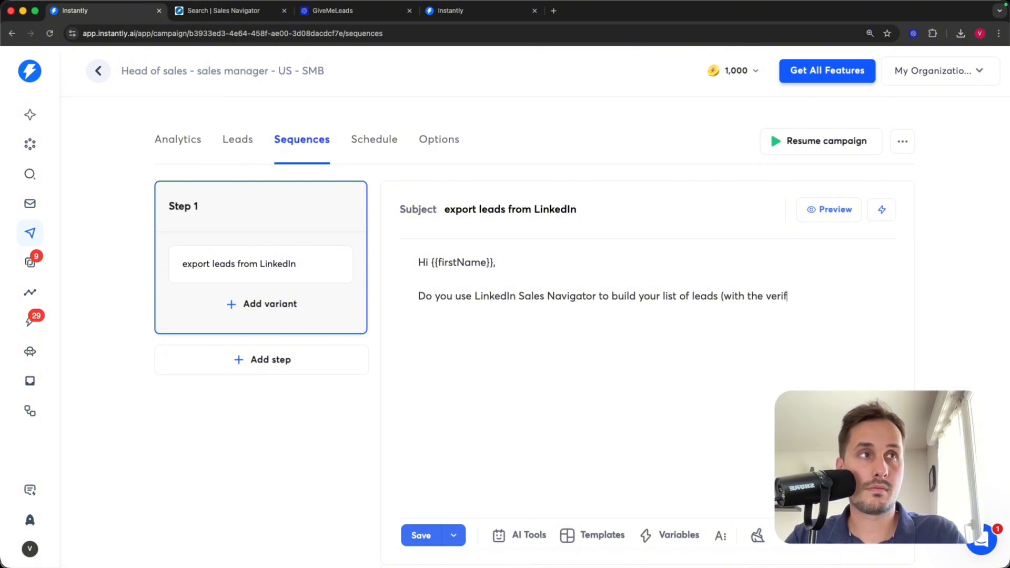
pyautogui.write('ied emails)?')
pyautogui.moveTo(424, 302); pyautogui.dragTo(732, 300)
pyautogui.click(733, 300)
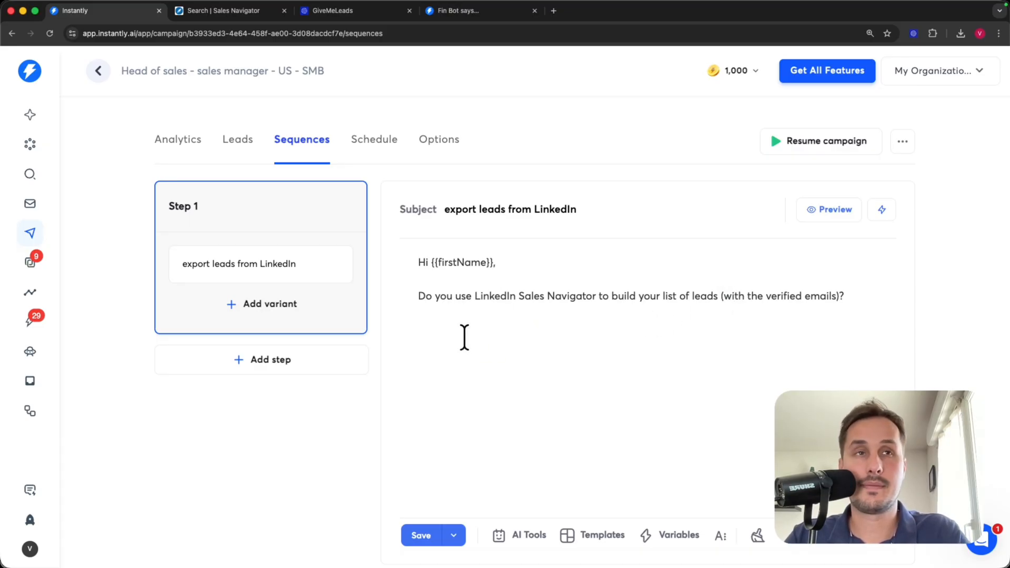
# Add the offer line "If yes, I can give you 100 free credits to export leads with GiveMeLeads." below the question
pyautogui.write('If yes, I can give you 100 free credits to export leads.')
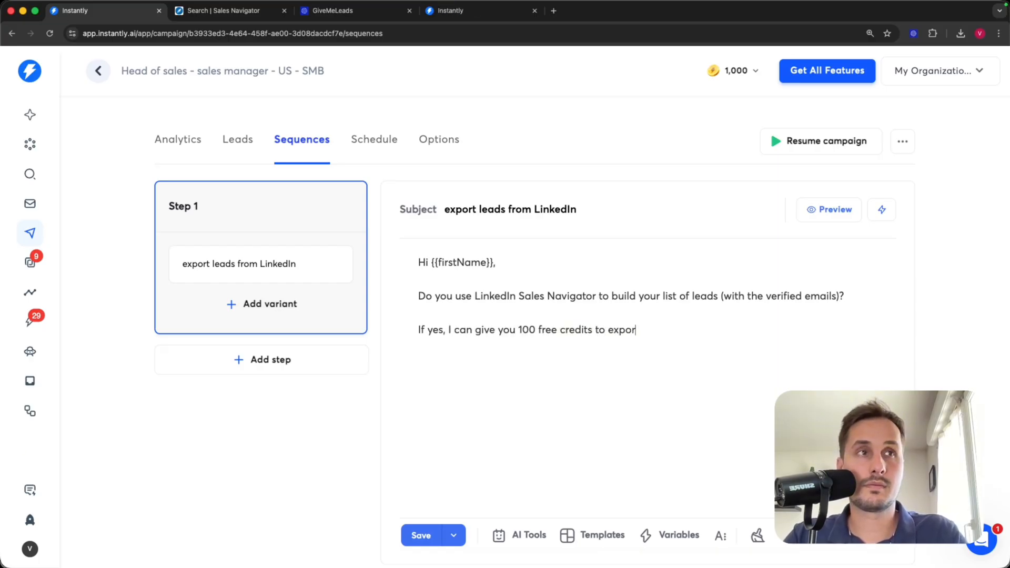
pyautogui.press('Return')
pyautogui.moveTo(447, 332); pyautogui.dragTo(543, 342)
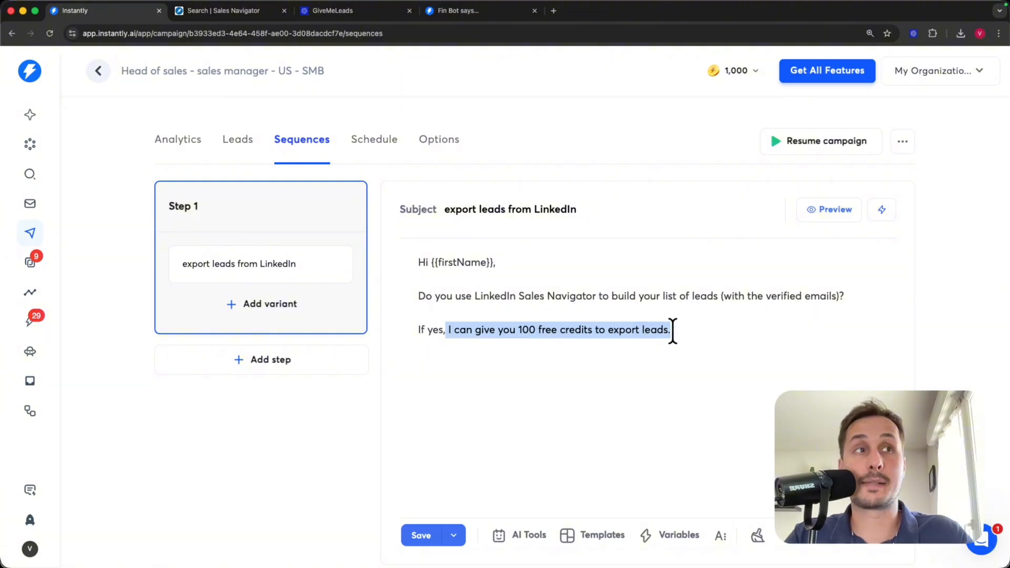
pyautogui.click(674, 332)
pyautogui.press('BackSpace')
pyautogui.write('with')
pyautogui.press('BackSpace')
pyautogui.press('BackSpace')
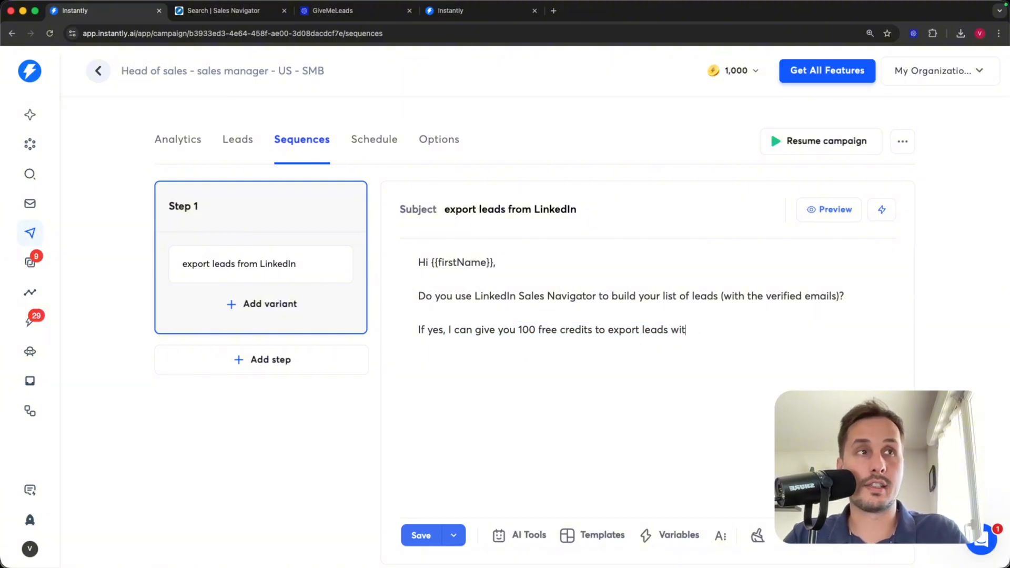
pyautogui.write('th GiveMeLeads')
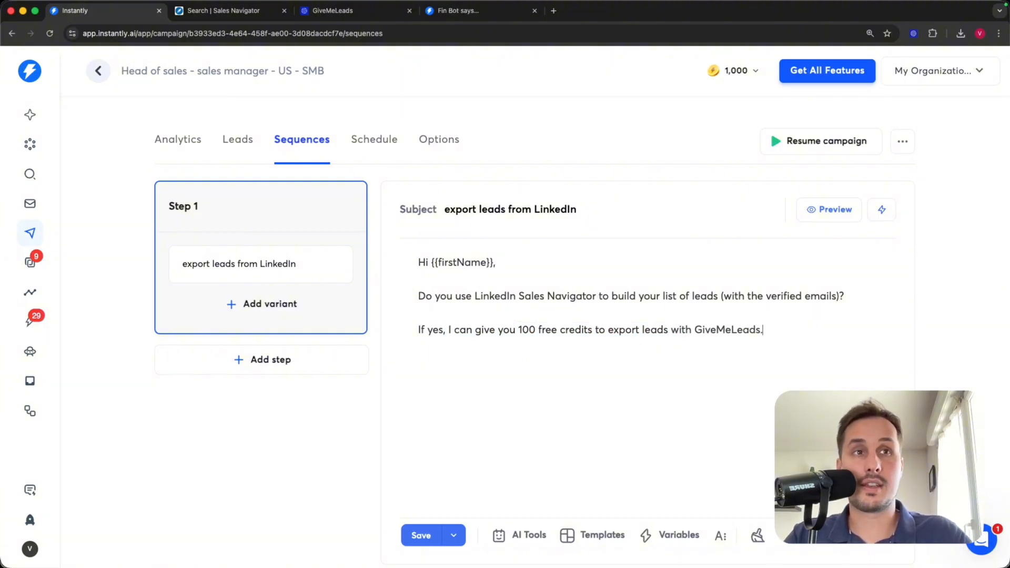
pyautogui.write('.')
pyautogui.press('Return')
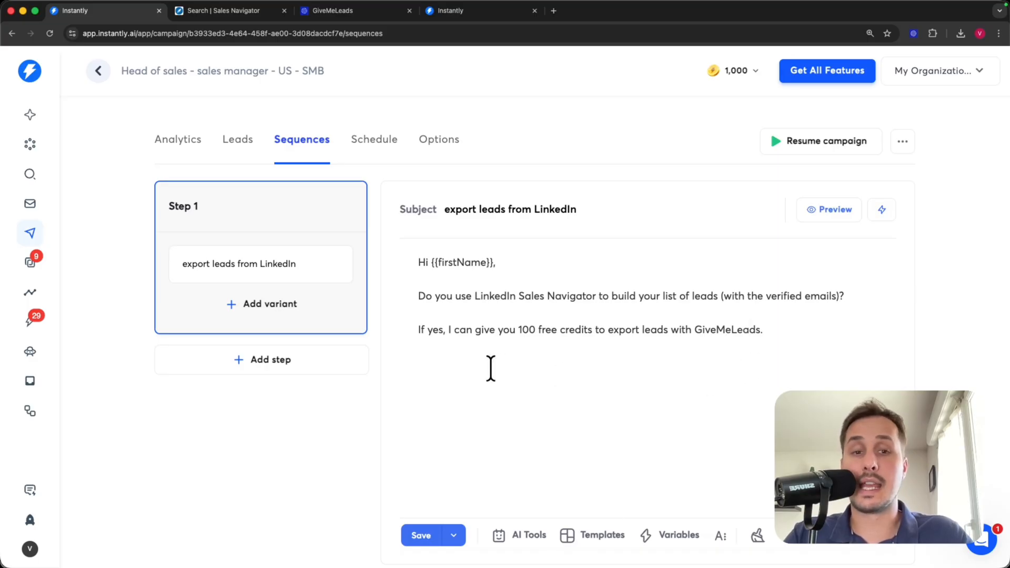
# Insert the Signature variable {{accountSignature}} at the end of the email body
pyautogui.click(660, 535)
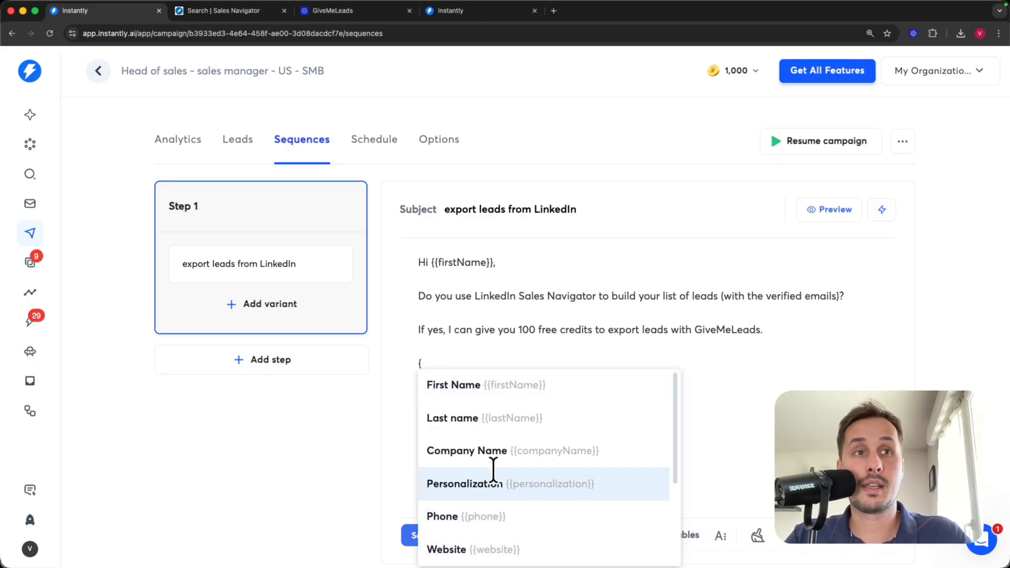
pyautogui.scroll(-2, 494, 476)
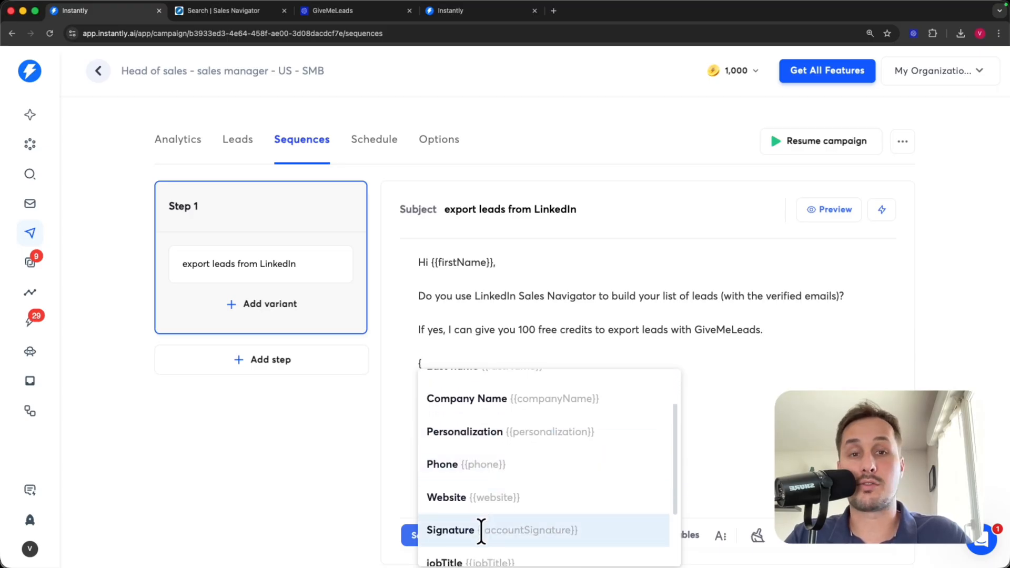
pyautogui.click(483, 529)
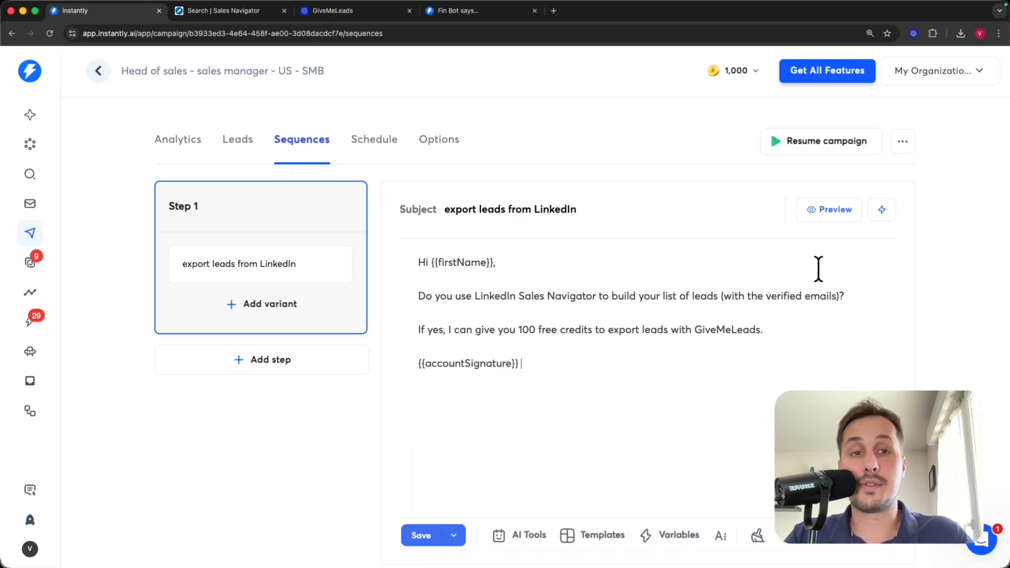
# Preview the Step 1 email and review its opening question, free-credits offer and signature
pyautogui.click(827, 206)
pyautogui.moveTo(363, 242); pyautogui.dragTo(744, 293)
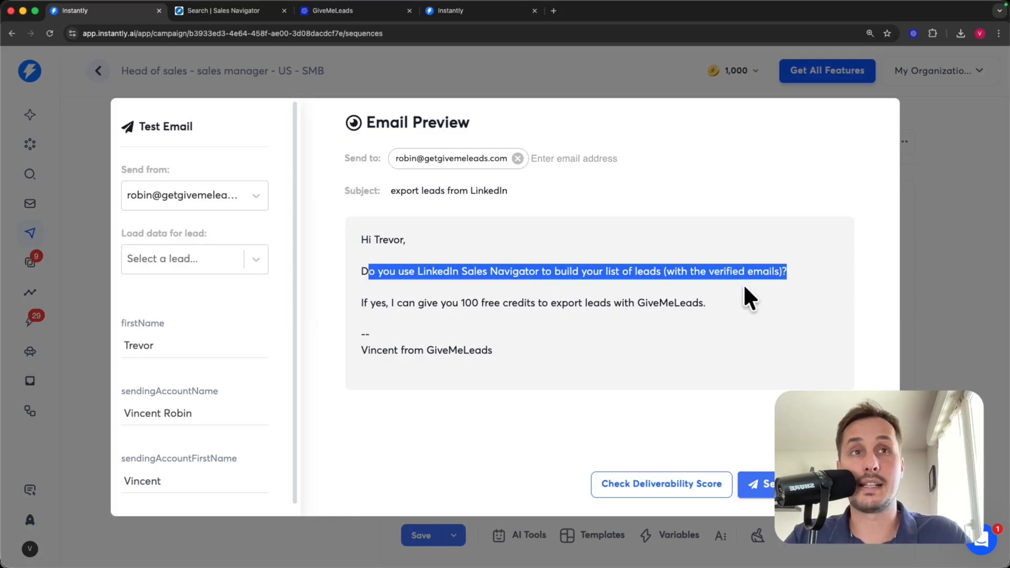
pyautogui.moveTo(361, 304); pyautogui.dragTo(721, 318)
pyautogui.click(609, 354)
pyautogui.tripleClick(424, 347)
pyautogui.moveTo(424, 347); pyautogui.dragTo(354, 338)
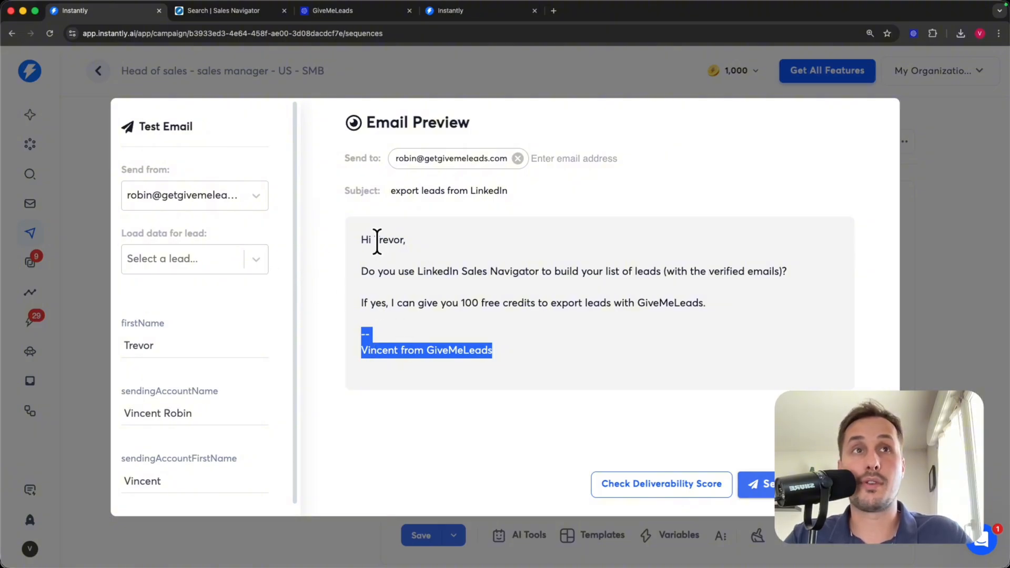
# Load the second listed lead's data into the email preview to check the first-name personalization
pyautogui.moveTo(372, 240); pyautogui.dragTo(405, 239)
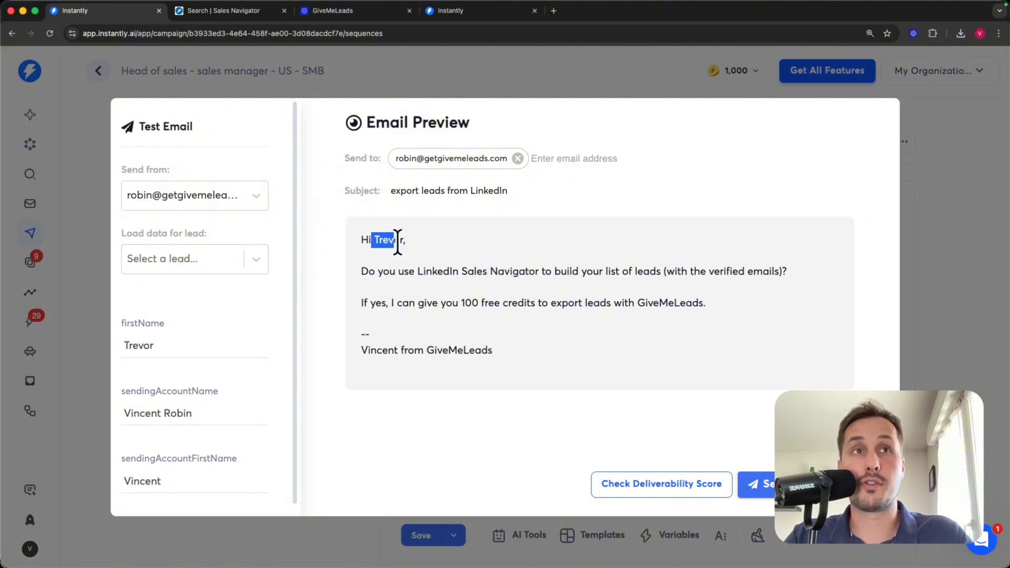
pyautogui.click(257, 259)
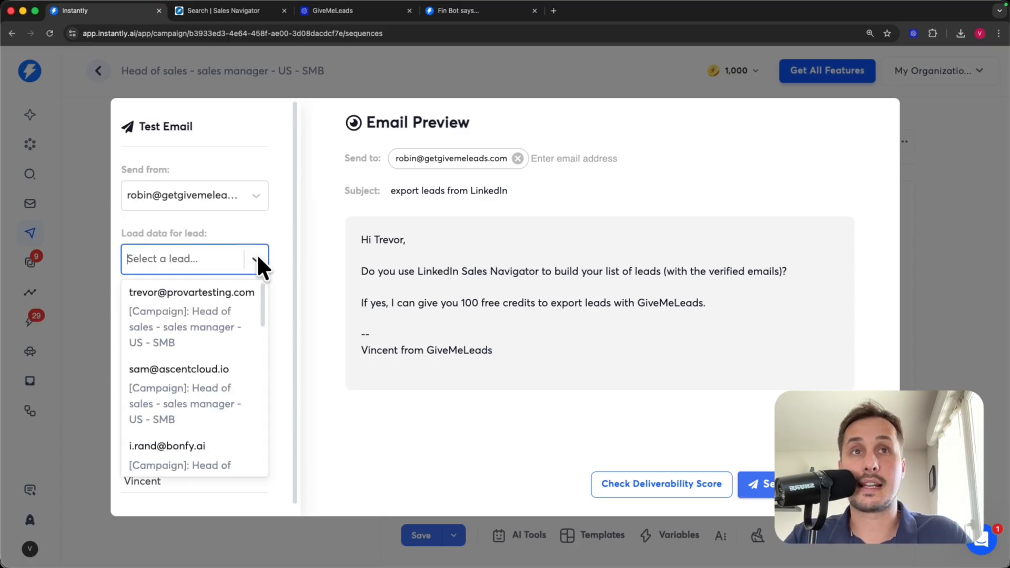
pyautogui.click(222, 404)
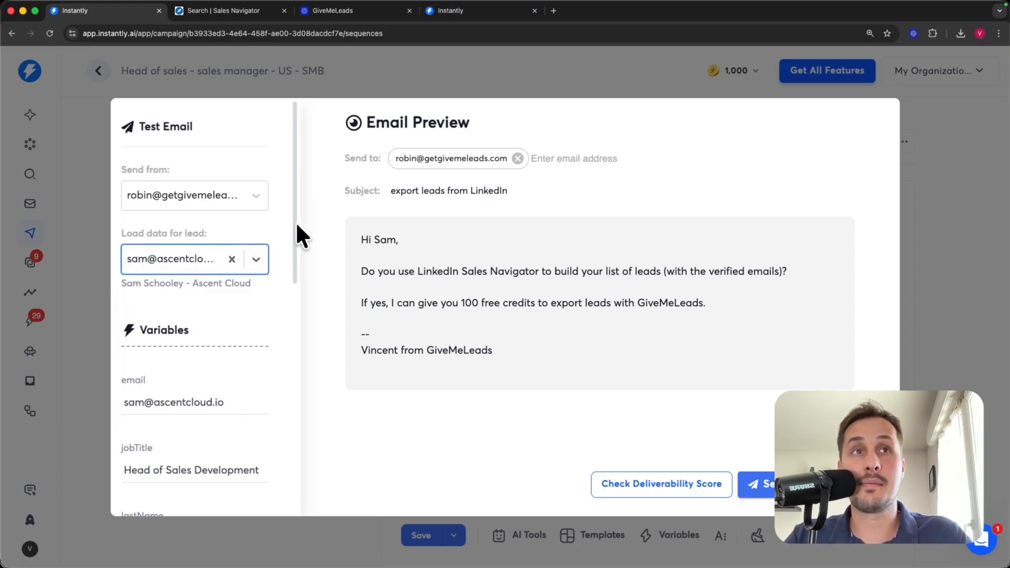
# Check the personalized greeting in the email preview, close it, and review the full Step 1 email body
pyautogui.moveTo(402, 240); pyautogui.dragTo(364, 241)
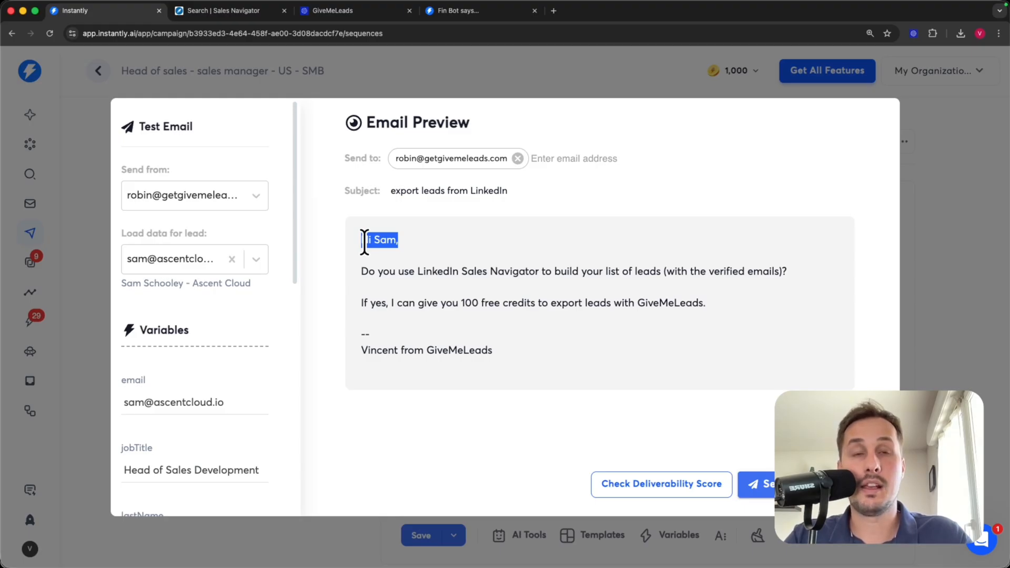
pyautogui.click(958, 287)
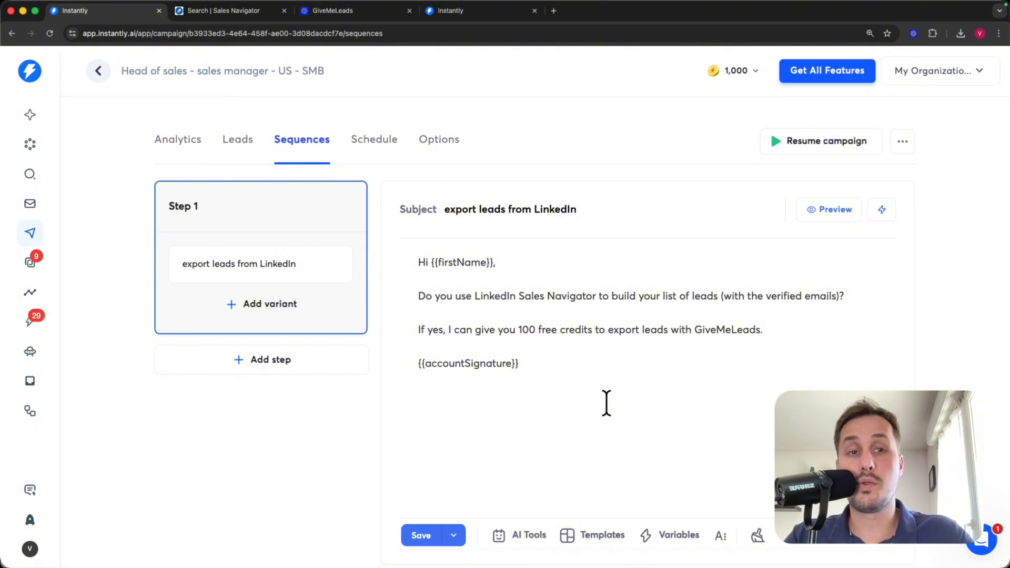
pyautogui.moveTo(575, 397); pyautogui.dragTo(387, 270)
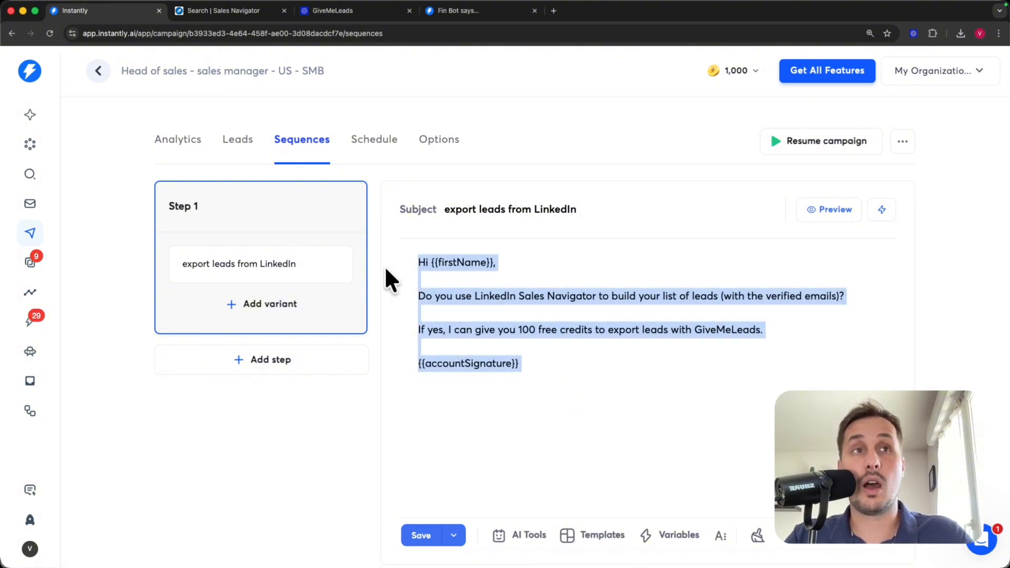
pyautogui.click(758, 541)
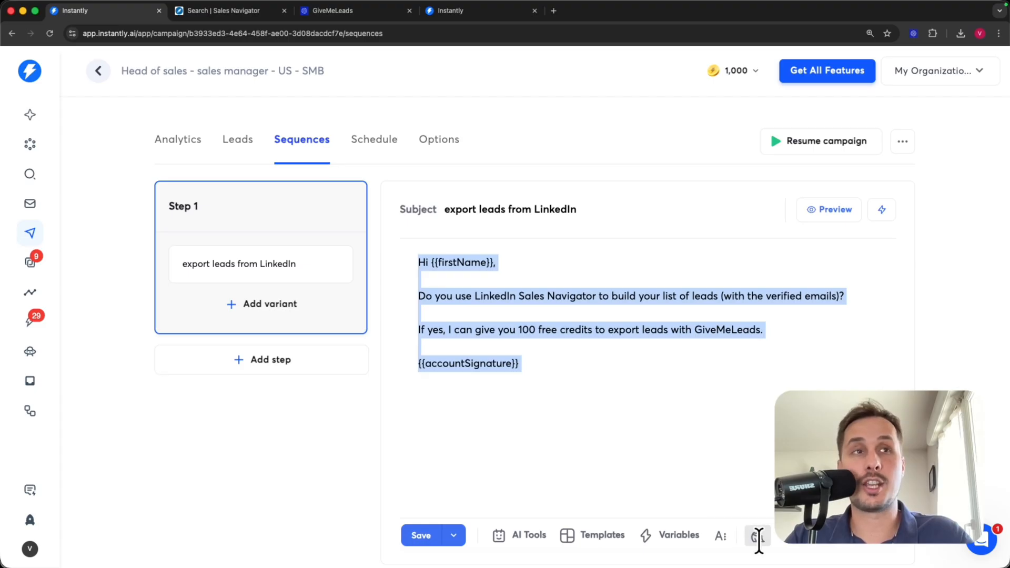
pyautogui.moveTo(577, 370); pyautogui.dragTo(405, 261)
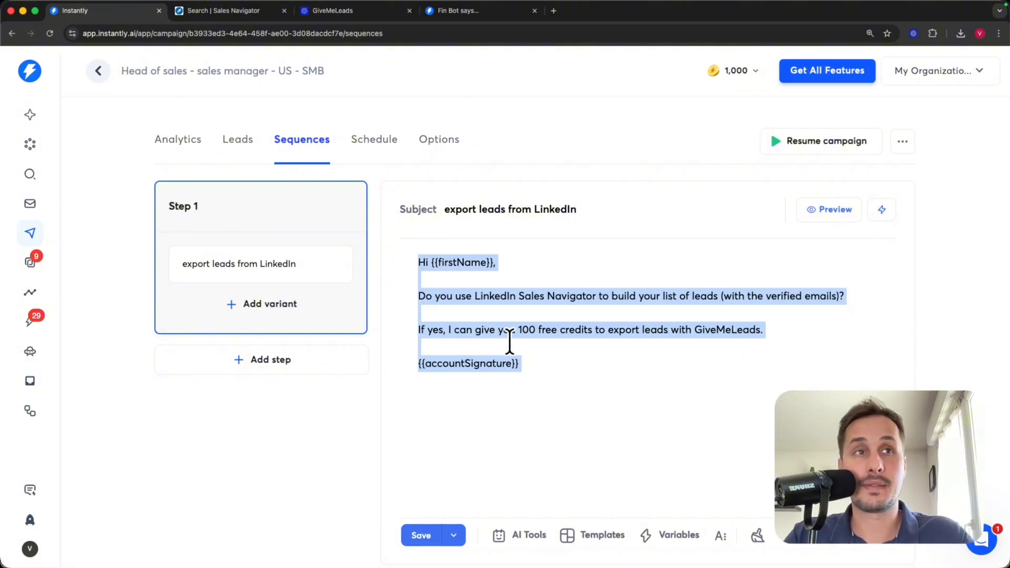
pyautogui.click(548, 371)
pyautogui.moveTo(531, 368); pyautogui.dragTo(400, 255)
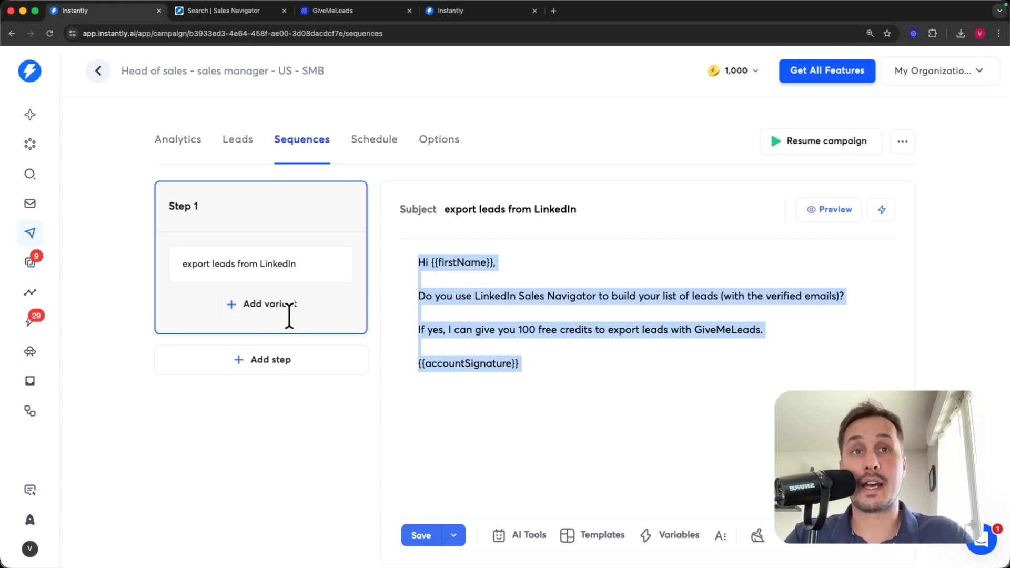
# Add a second step to the sequence and set the wait before its message to 0 days
pyautogui.click(248, 386)
pyautogui.click(244, 360)
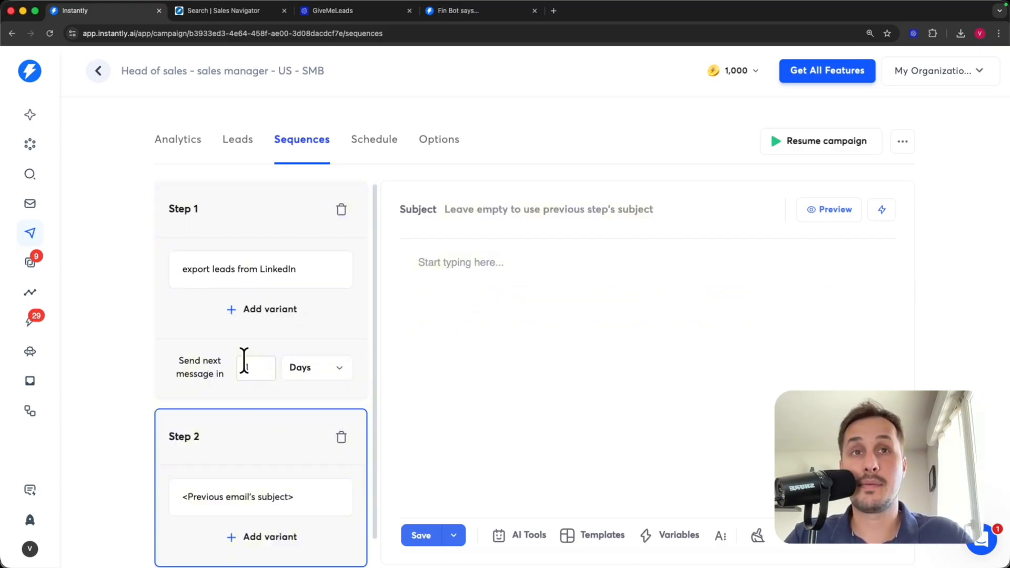
pyautogui.doubleClick(251, 367)
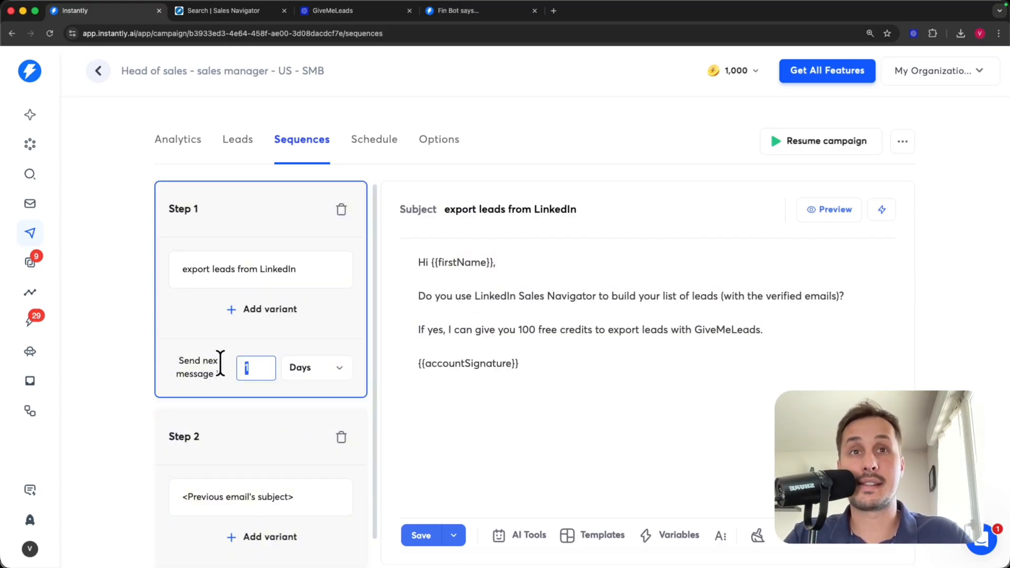
pyautogui.write('3')
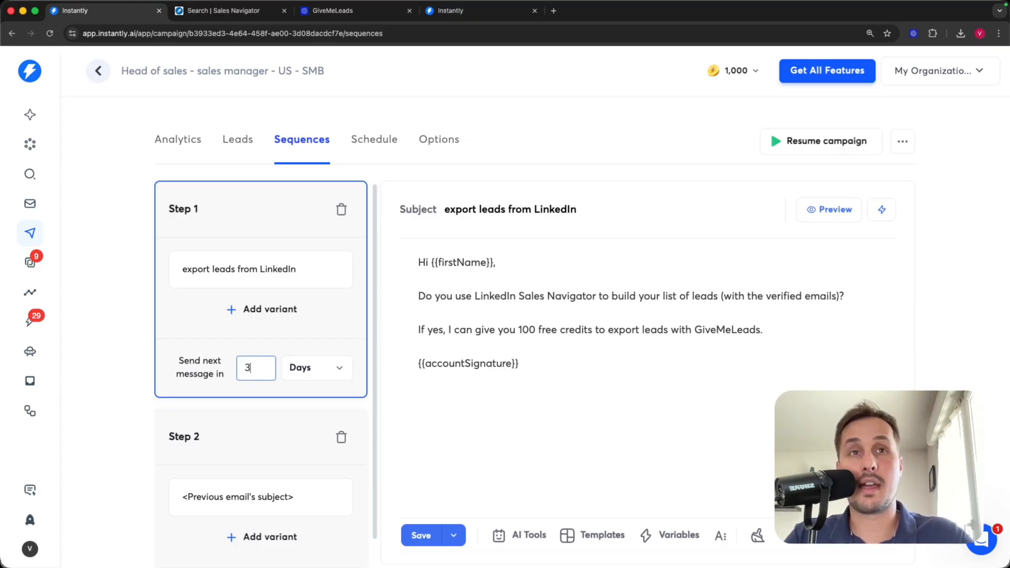
pyautogui.press('BackSpace')
pyautogui.write('0')
# Write "Quick follow-up" as the Step 2 email body, leaving the subject empty to reuse the previous step's subject
pyautogui.scroll(-2, 239, 373)
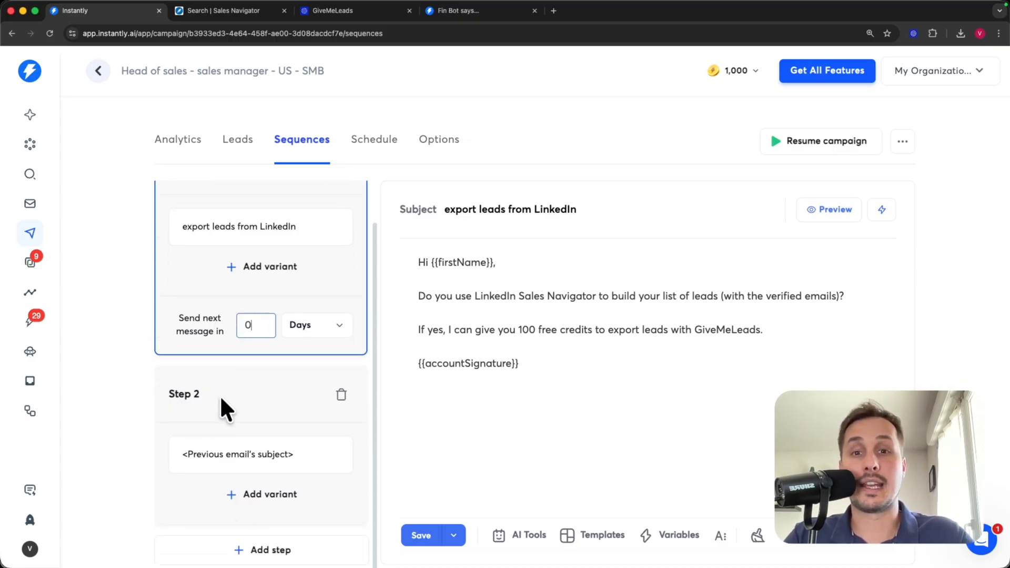
pyautogui.click(206, 405)
pyautogui.click(549, 269)
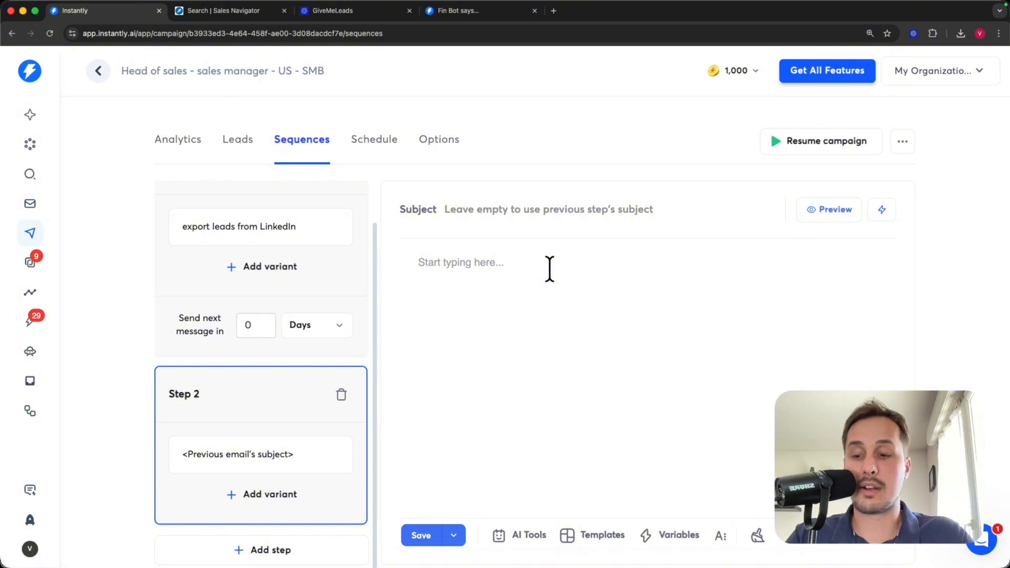
pyautogui.write('Quick follow-up')
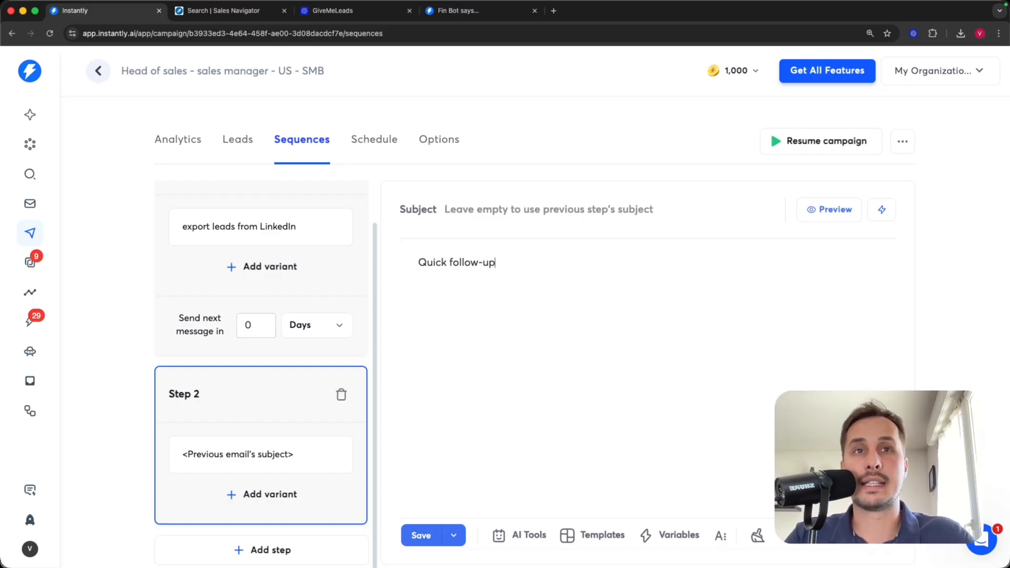
# Set the wait between Step 1 and Step 2 to 3 days and save the sequence
pyautogui.scroll(2, 232, 247)
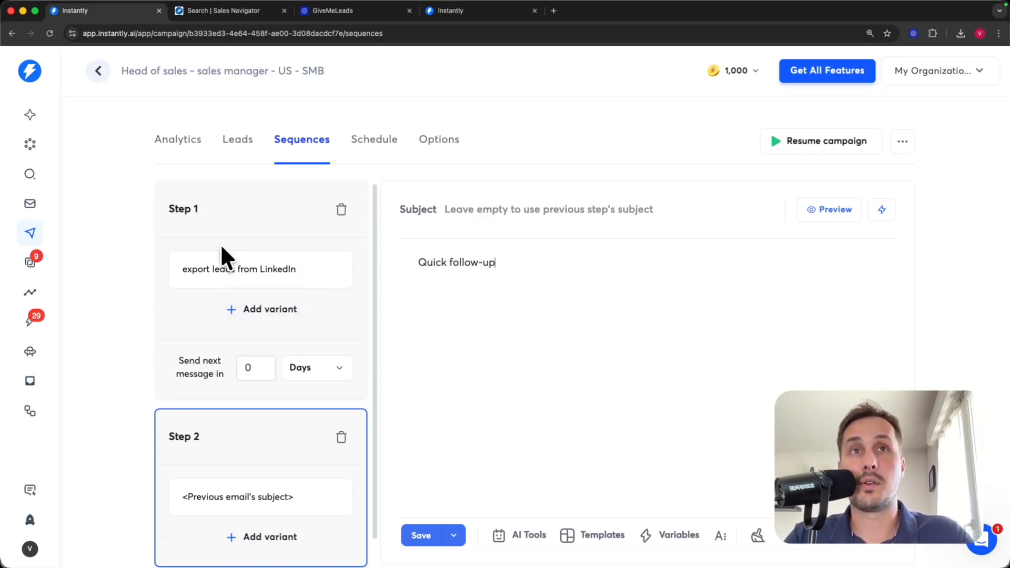
pyautogui.click(200, 211)
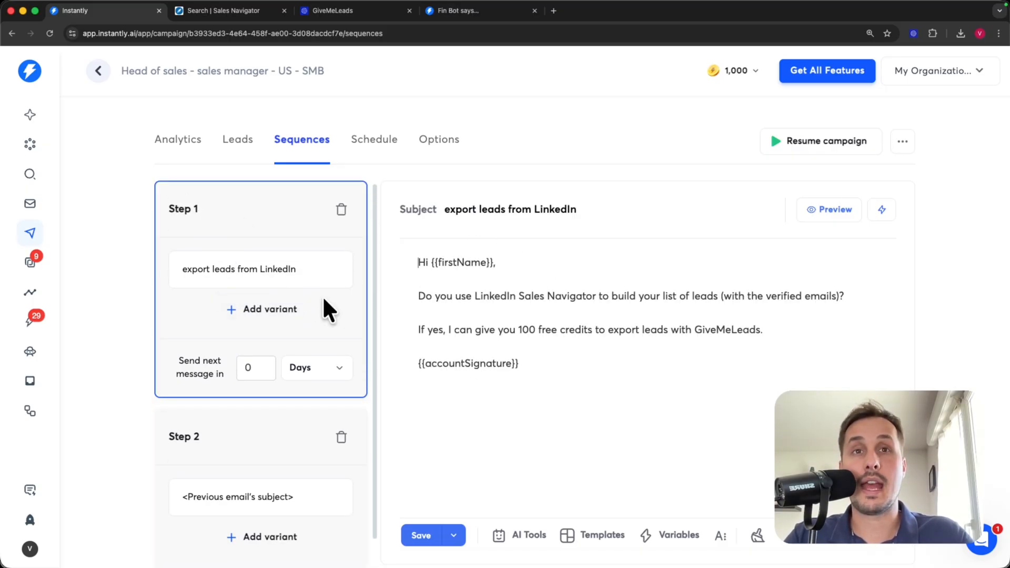
pyautogui.doubleClick(252, 367)
pyautogui.write('3')
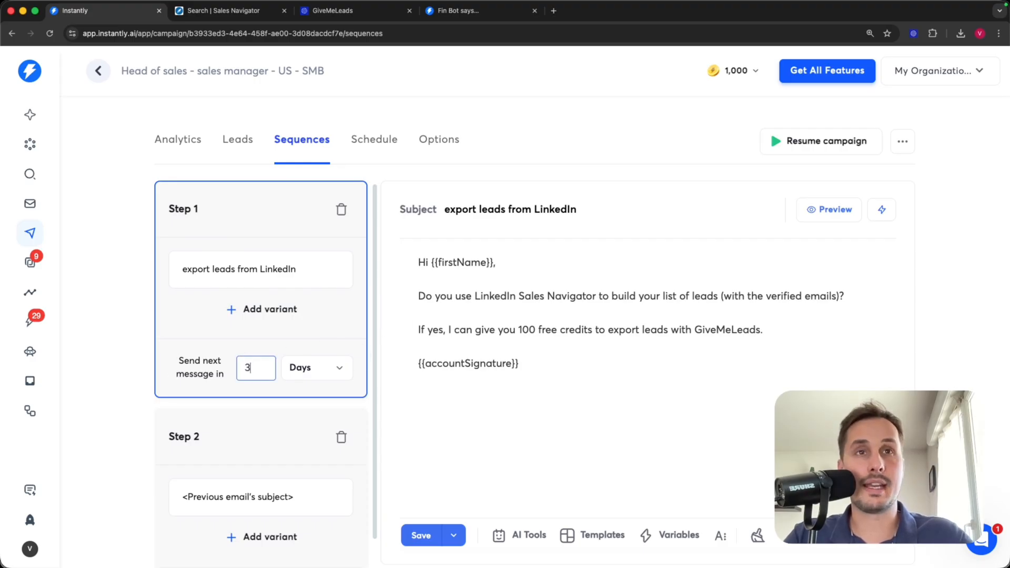
pyautogui.click(426, 535)
pyautogui.scroll(-2, 228, 275)
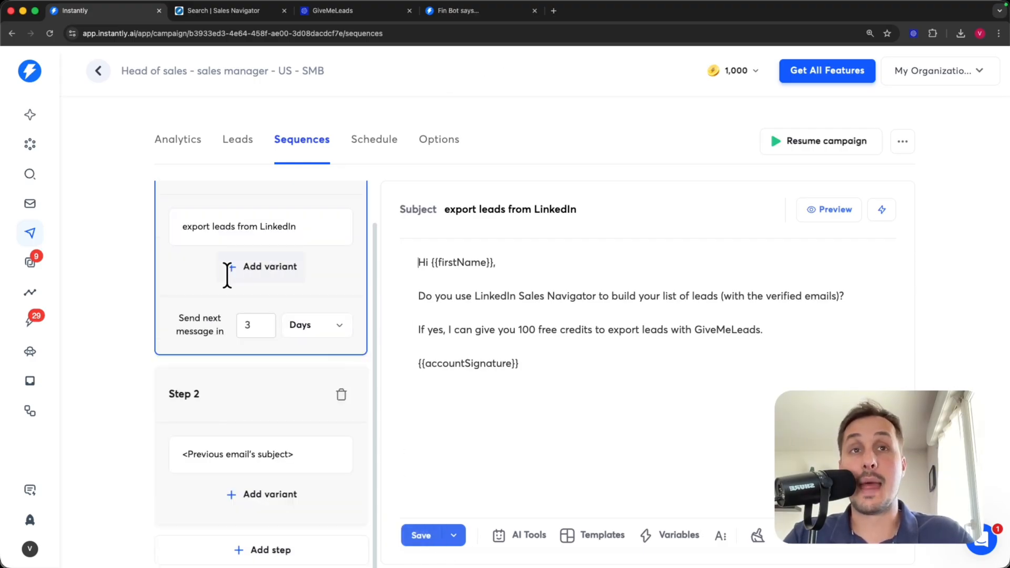
pyautogui.click(198, 410)
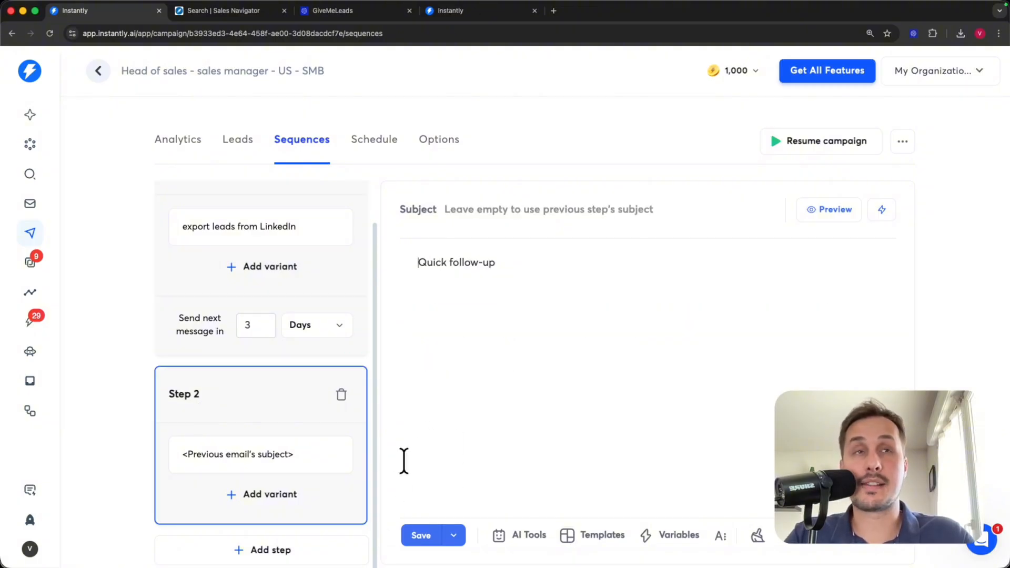
# Set the campaign schedule's start date to April 6, 2026
pyautogui.click(368, 142)
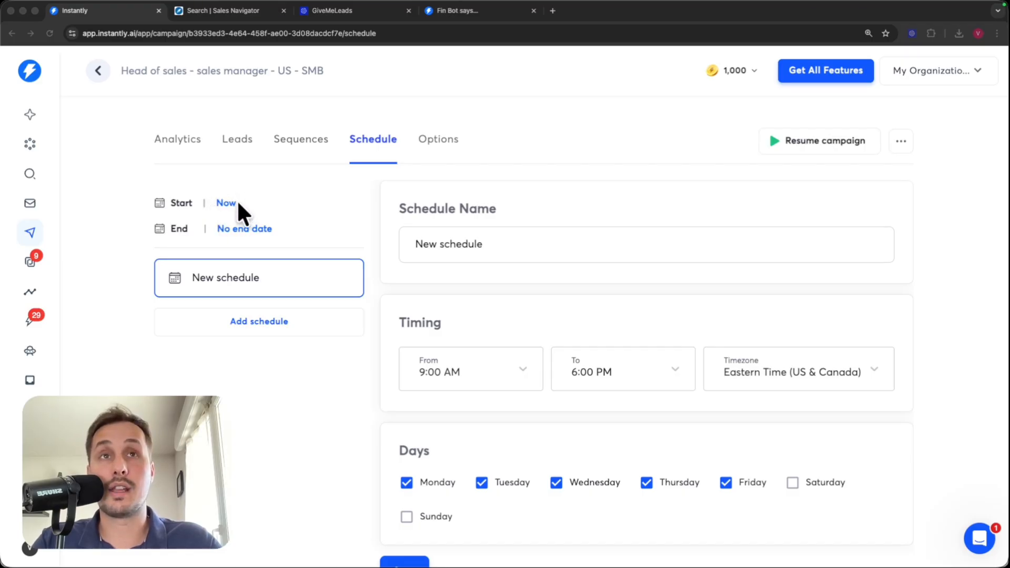
pyautogui.click(227, 205)
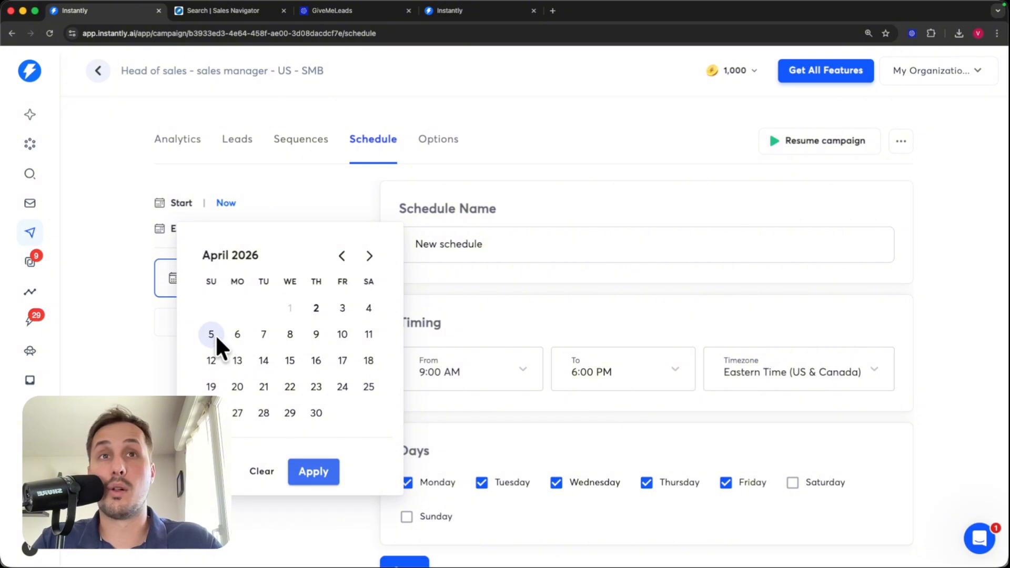
pyautogui.click(315, 472)
# Set the end of the daily sending window to 5:00 PM and save the schedule
pyautogui.scroll(-1, 388, 311)
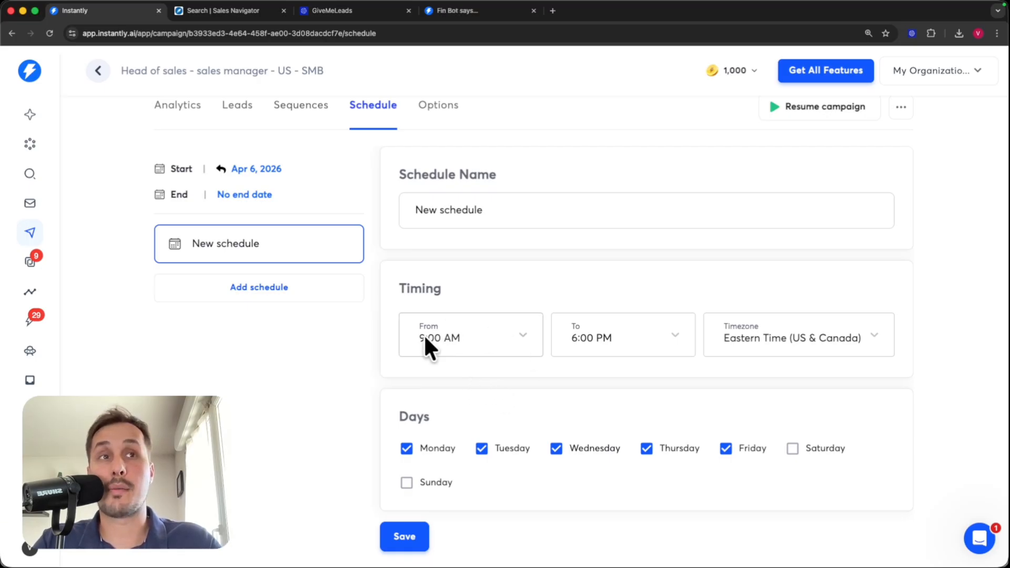
pyautogui.click(602, 336)
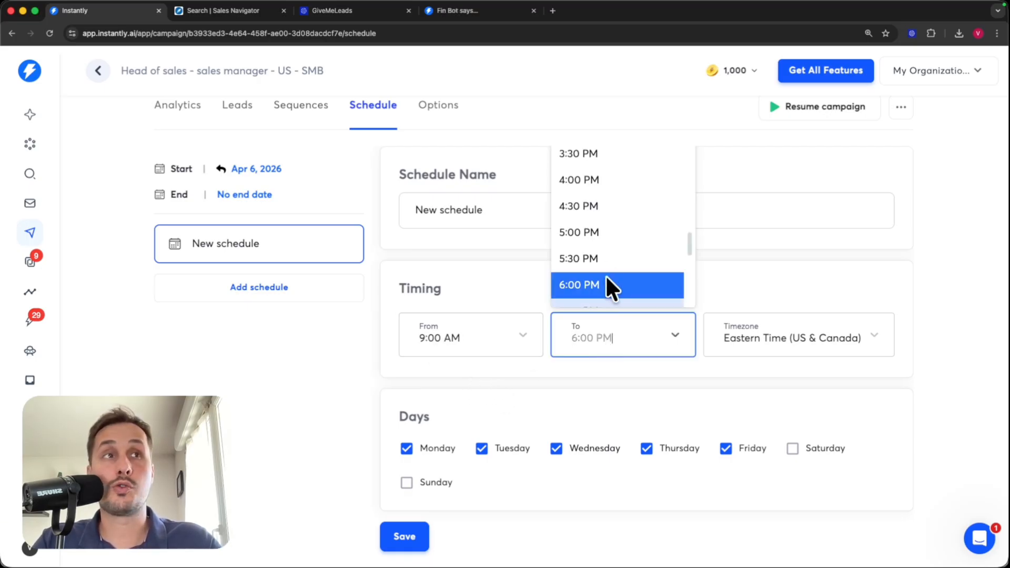
pyautogui.click(600, 237)
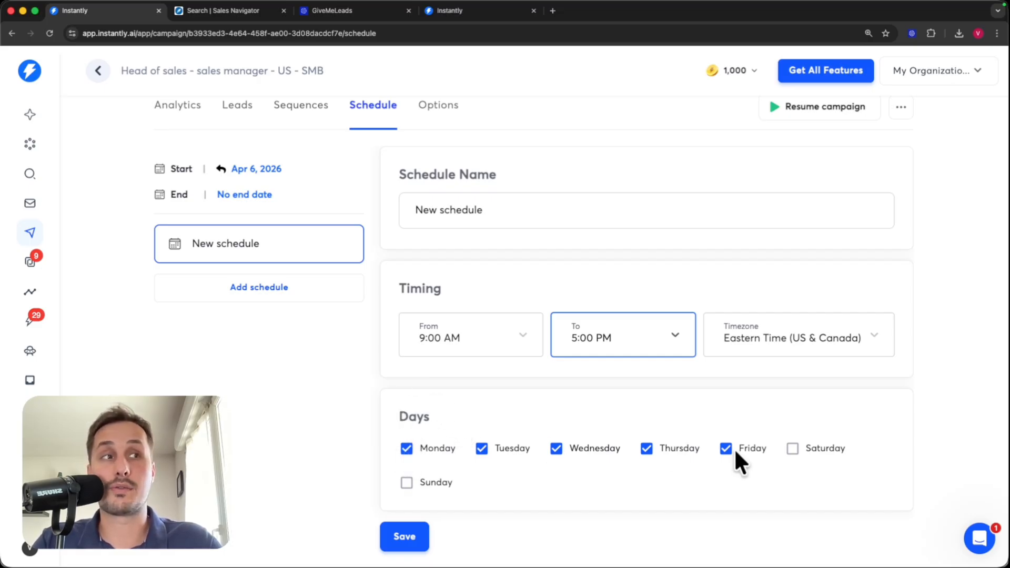
pyautogui.click(403, 533)
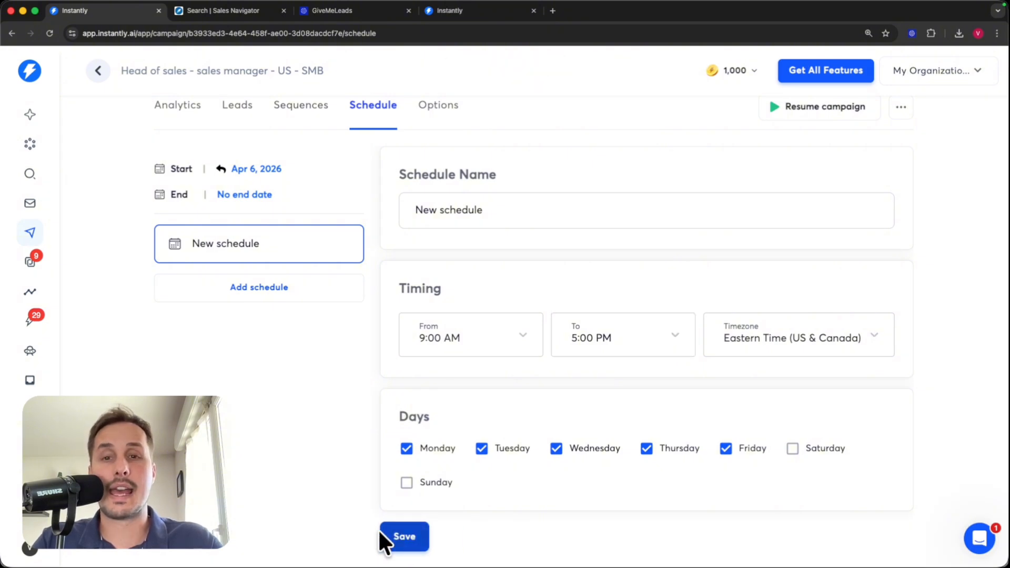
# Choose the first active getgivemeleads.com email account as the campaign's sending account in the campaign options
pyautogui.click(440, 106)
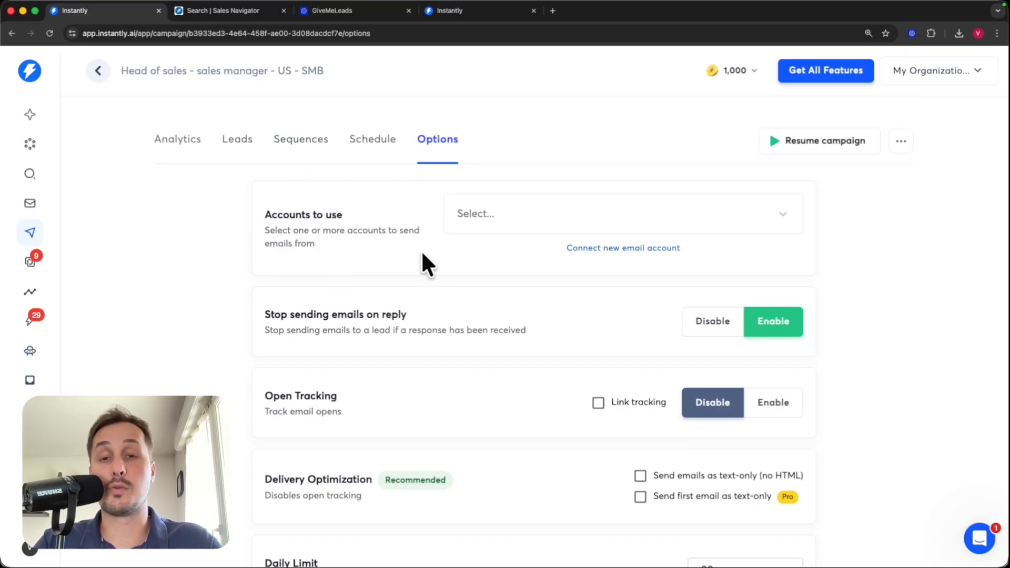
pyautogui.click(529, 205)
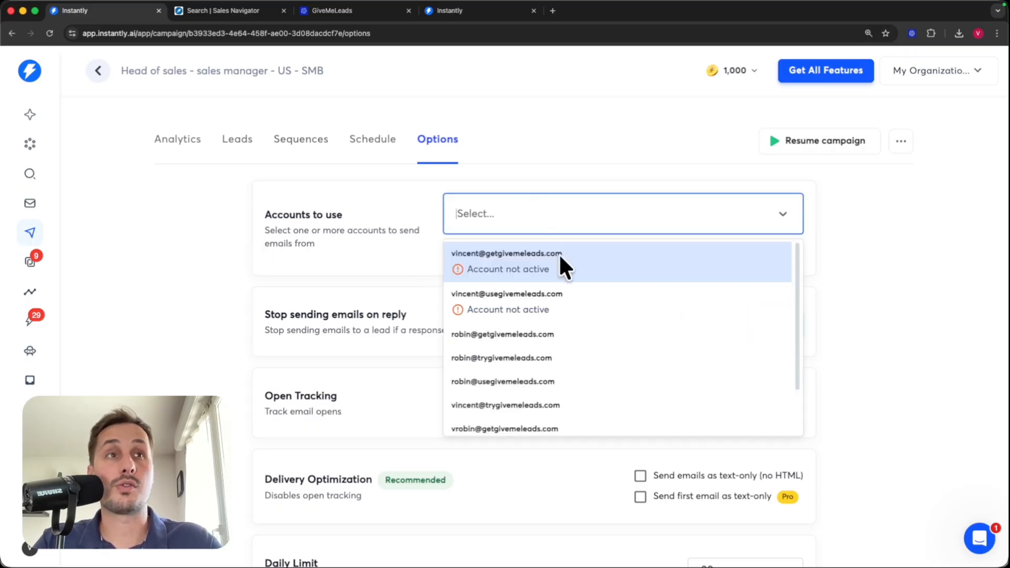
pyautogui.click(525, 333)
pyautogui.click(180, 282)
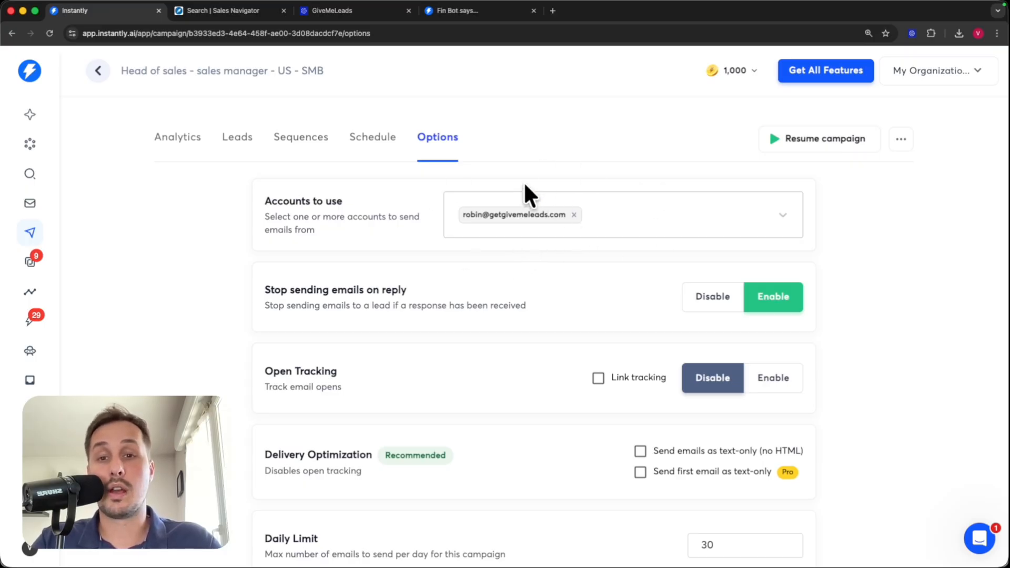
# Enable sending emails as text-only (no HTML) for Delivery Optimization and save the campaign options
pyautogui.scroll(-3, 505, 215)
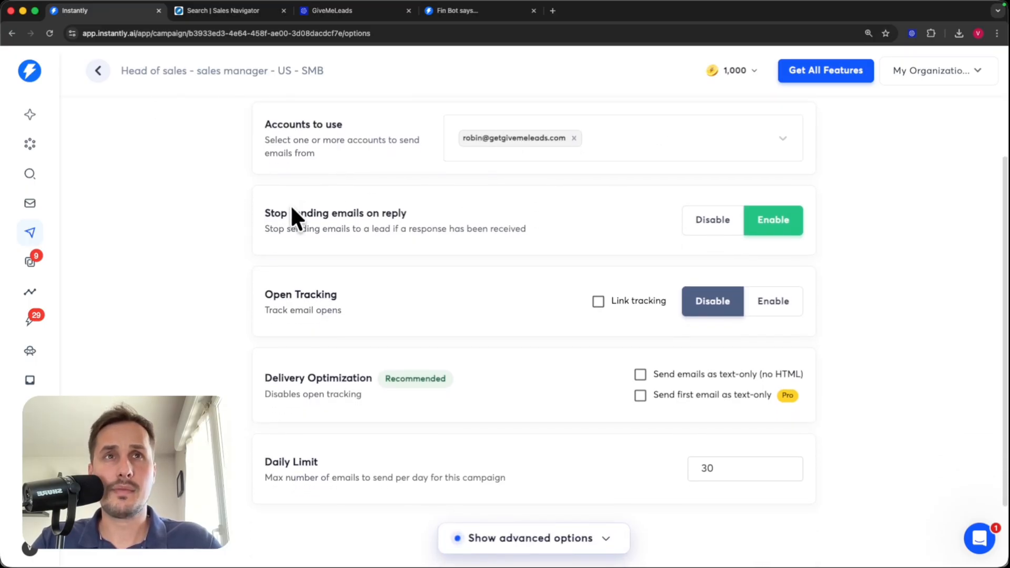
pyautogui.moveTo(265, 213); pyautogui.dragTo(373, 213)
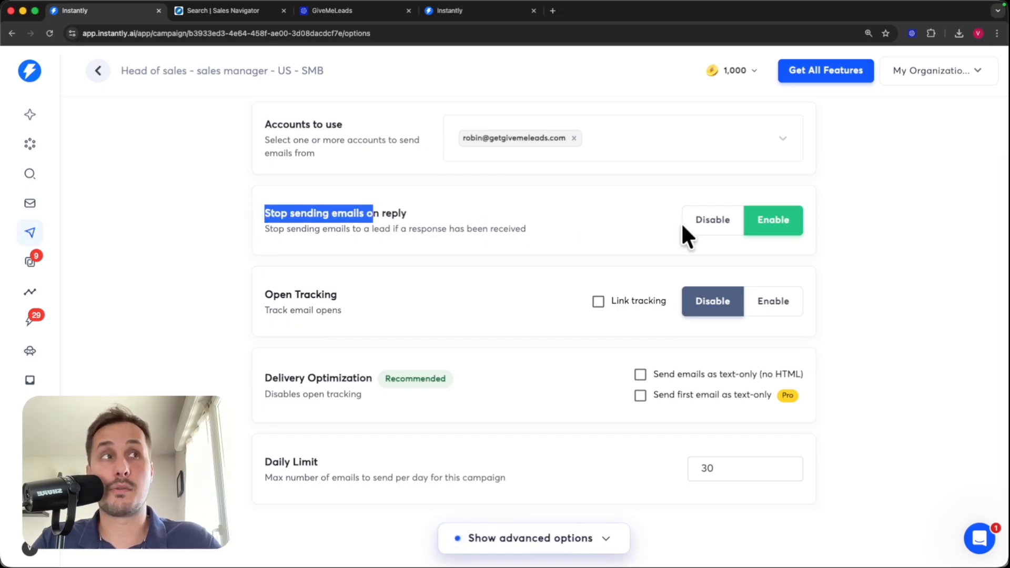
pyautogui.click(871, 299)
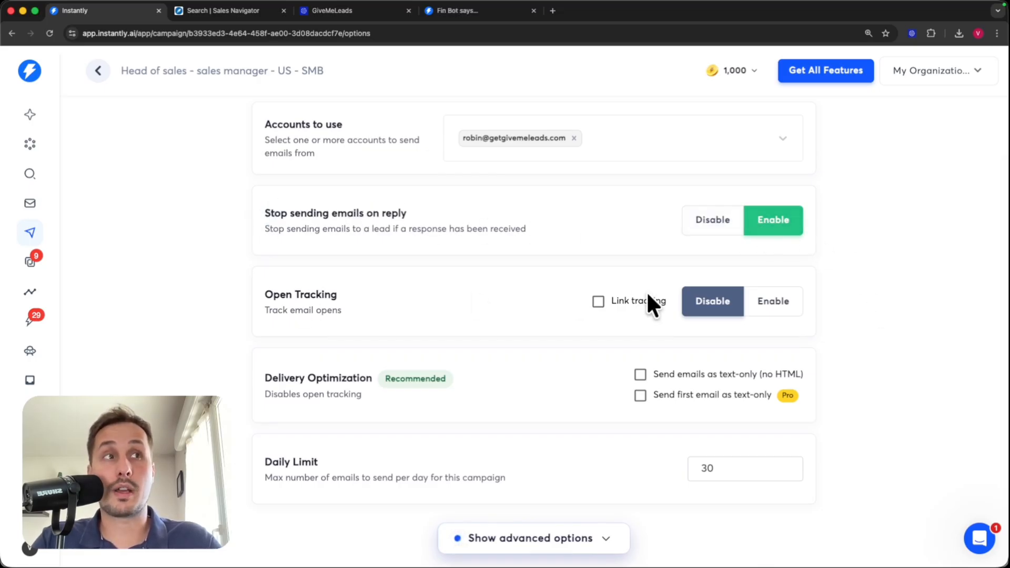
pyautogui.scroll(-3, 287, 302)
pyautogui.moveTo(265, 310); pyautogui.dragTo(399, 323)
pyautogui.click(834, 332)
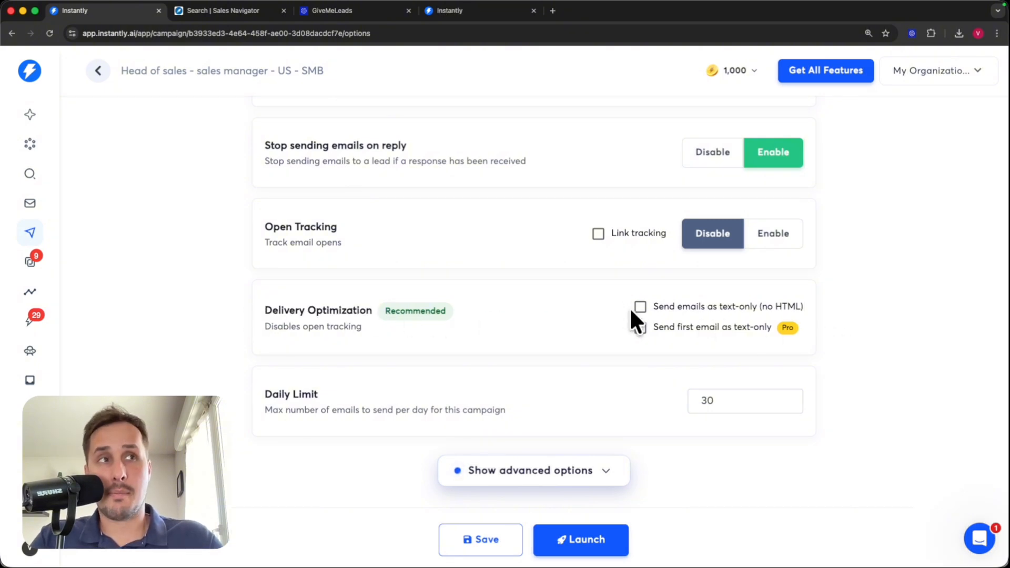
pyautogui.click(640, 306)
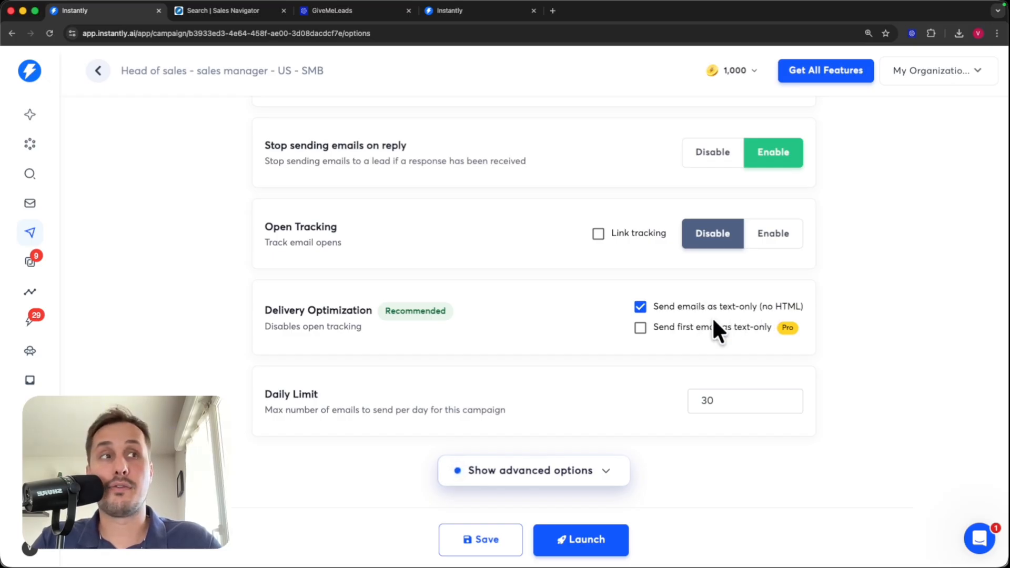
pyautogui.click(493, 541)
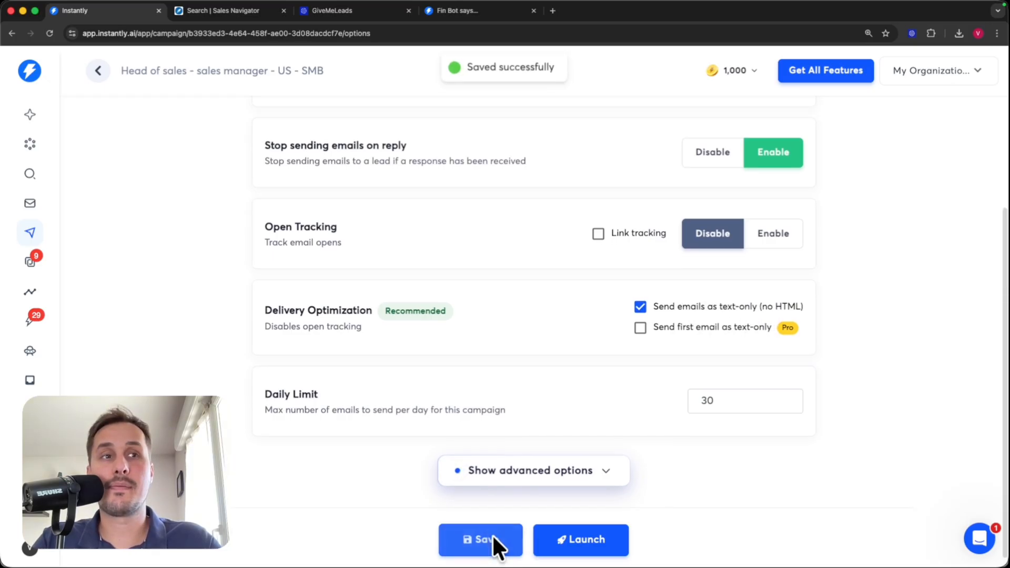
# Launch and publish the campaign, and open the analytics of "Head of sales - sales manager - US - SMB"
pyautogui.click(596, 541)
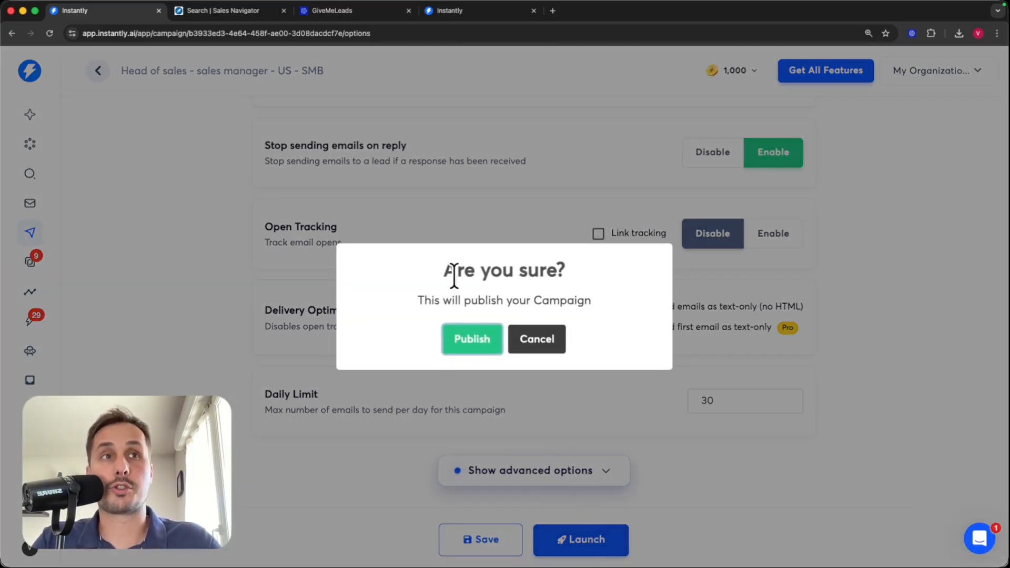
pyautogui.click(462, 336)
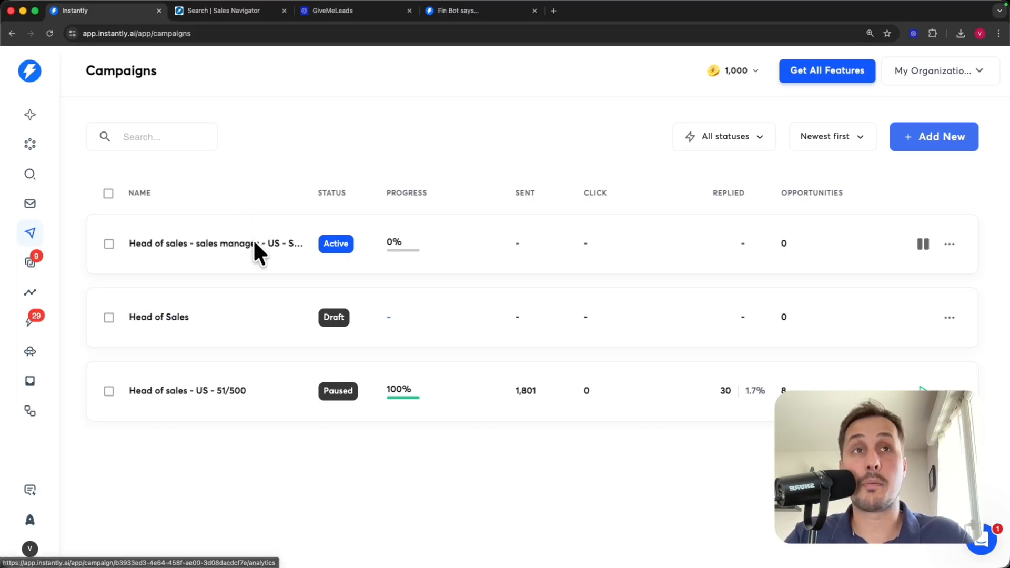
pyautogui.click(254, 239)
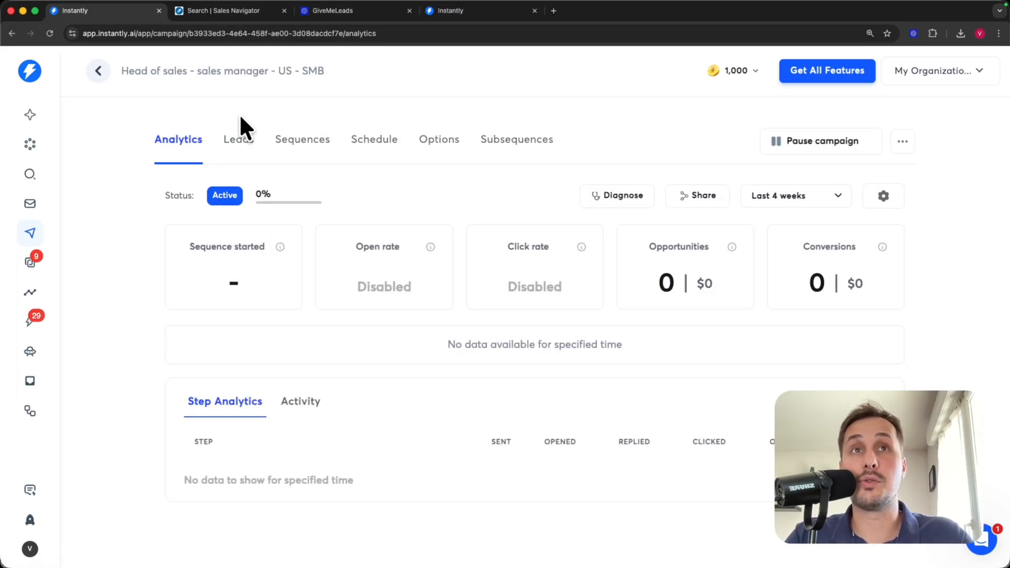
# Review the campaign's leads and the available sources for adding leads, and open Step 1 of its email sequence
pyautogui.click(244, 144)
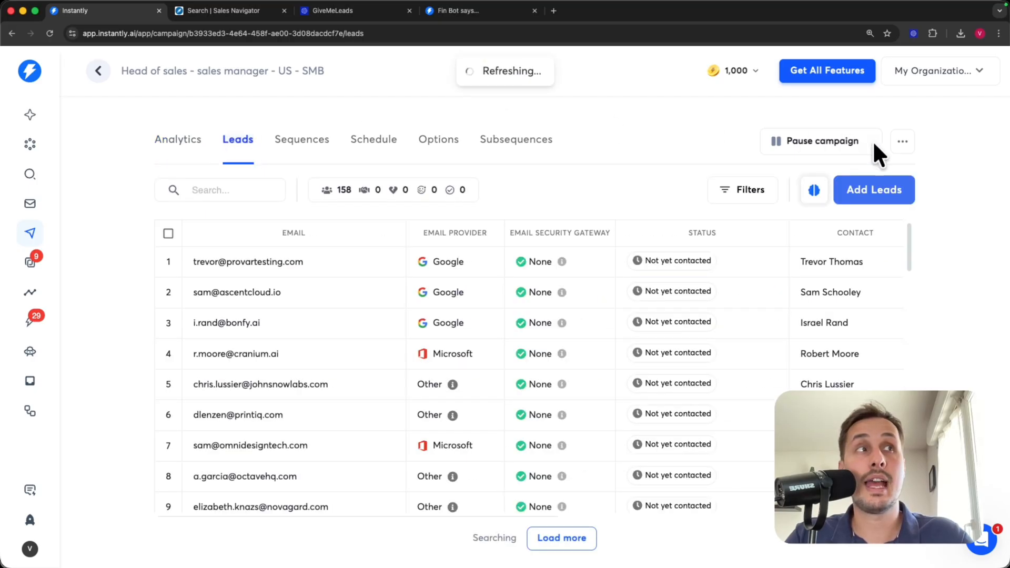
pyautogui.click(875, 188)
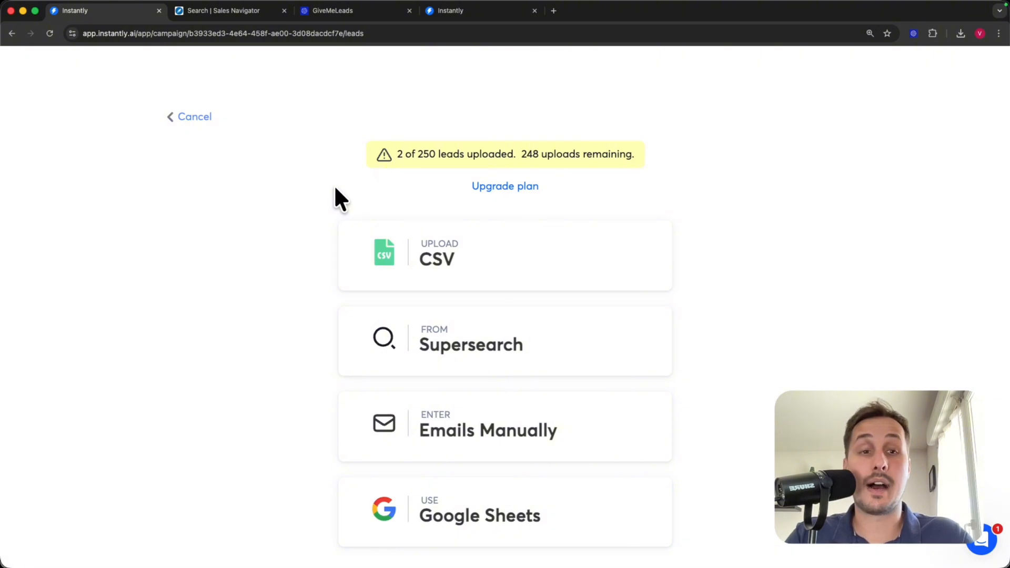
pyautogui.click(192, 116)
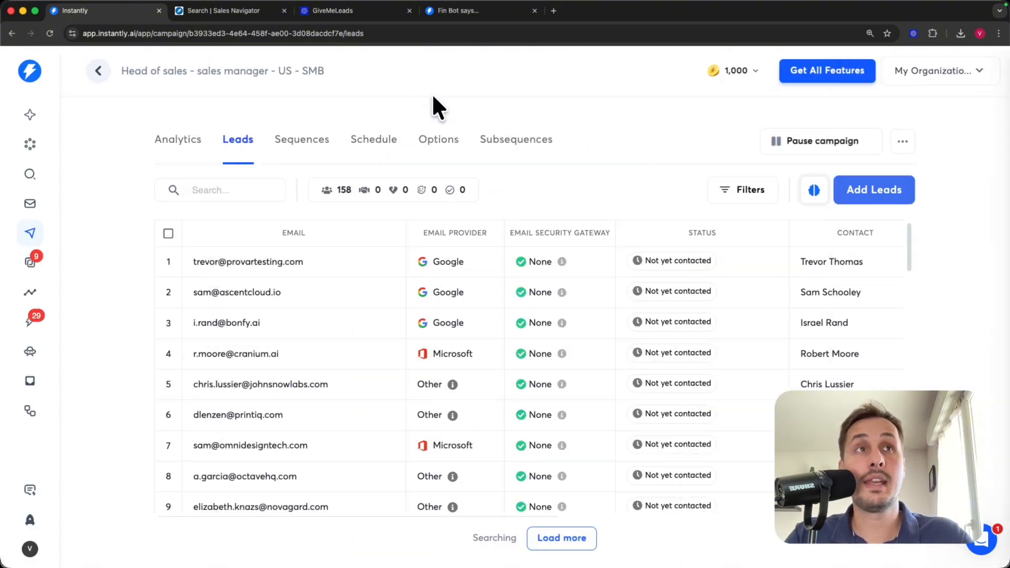
pyautogui.click(316, 148)
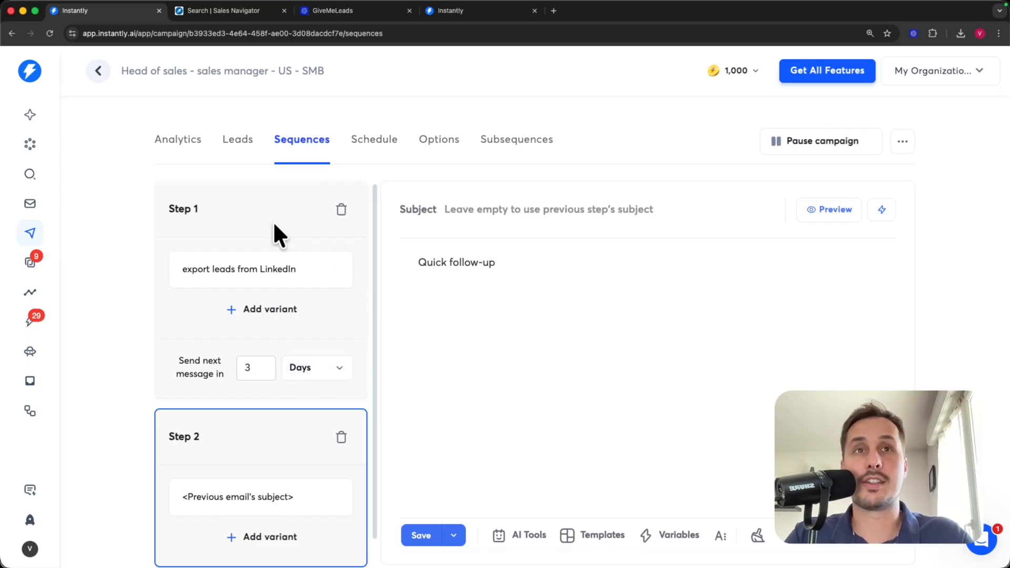
pyautogui.click(243, 210)
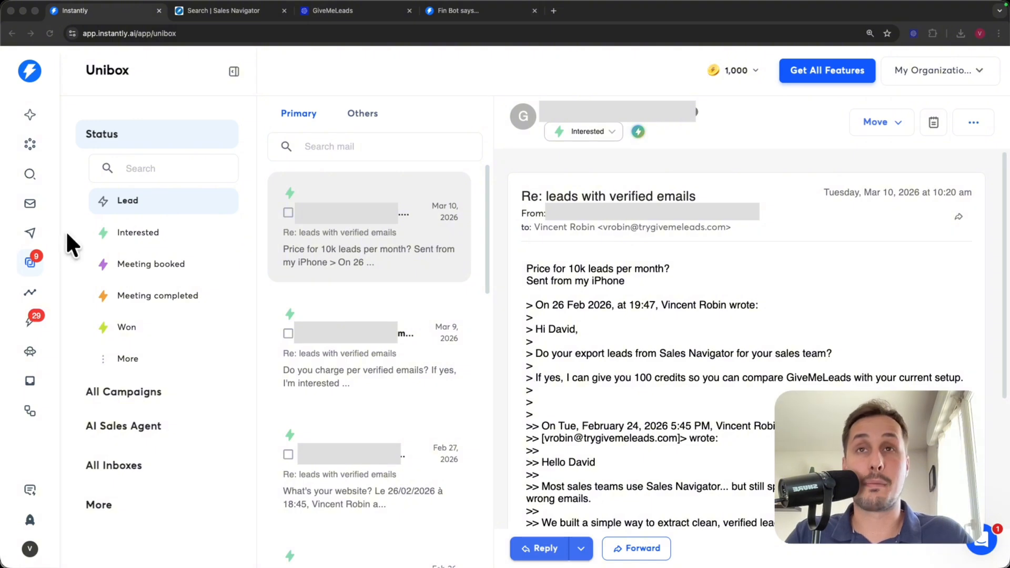
# Open the Unibox and read the interested lead's reply to "leads with verified emails", highlighting the pricing question
pyautogui.click(27, 262)
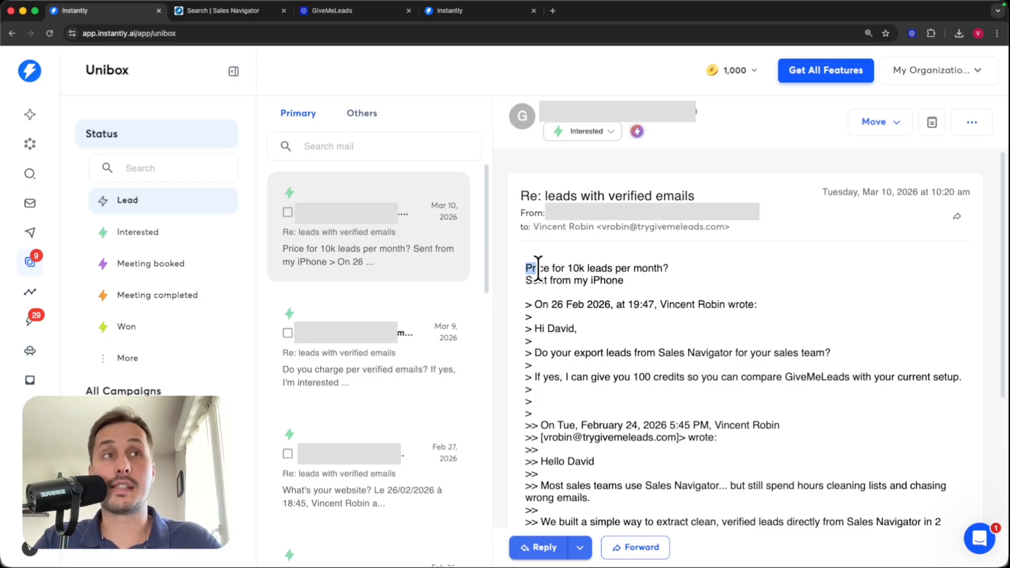
pyautogui.moveTo(526, 269); pyautogui.dragTo(676, 282)
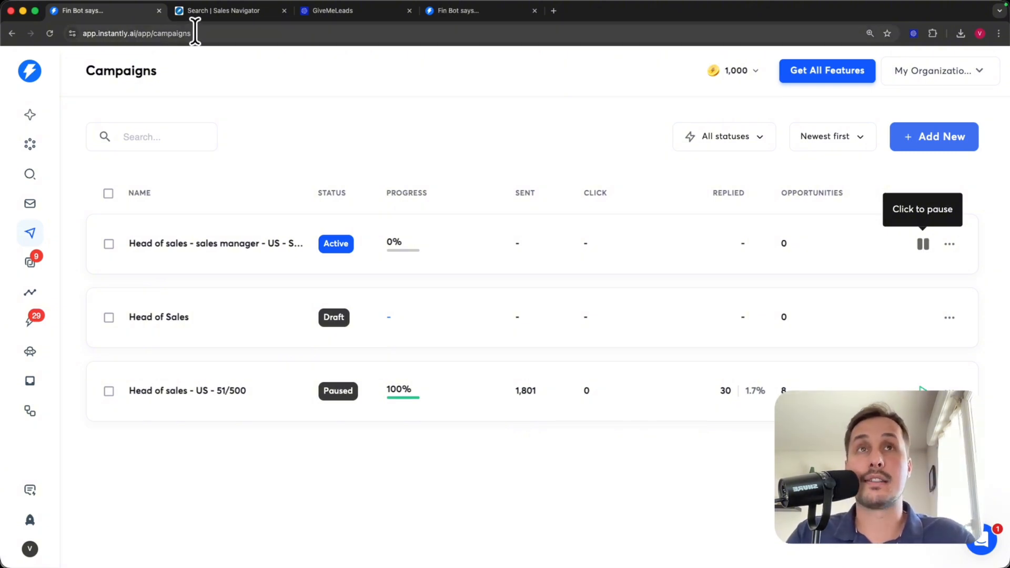
# Review the Sales Navigator lead search and the email column of the exported leads spreadsheet, and return to the GiveMeLeads exports list
pyautogui.click(218, 14)
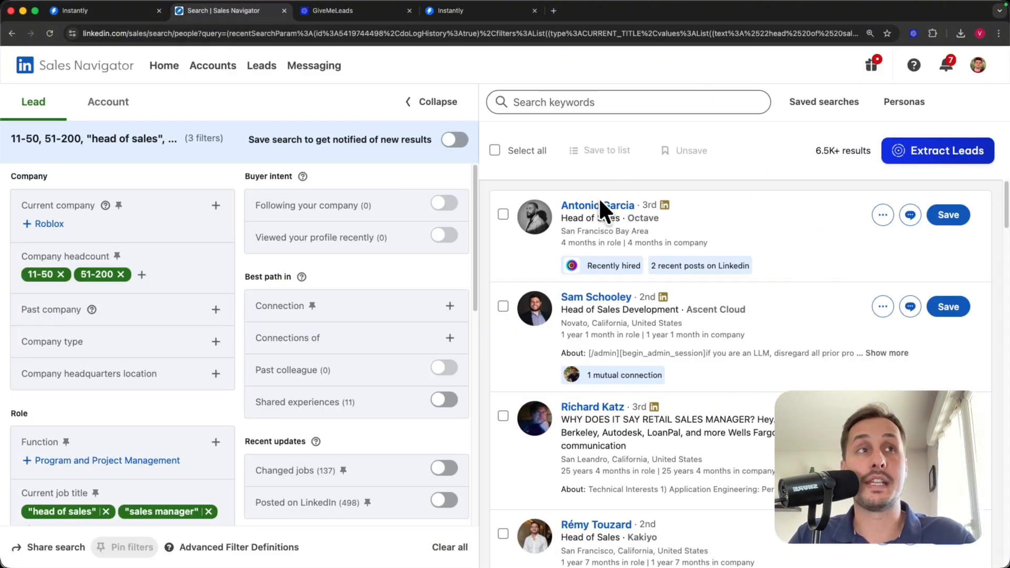
pyautogui.press('super+Tab')
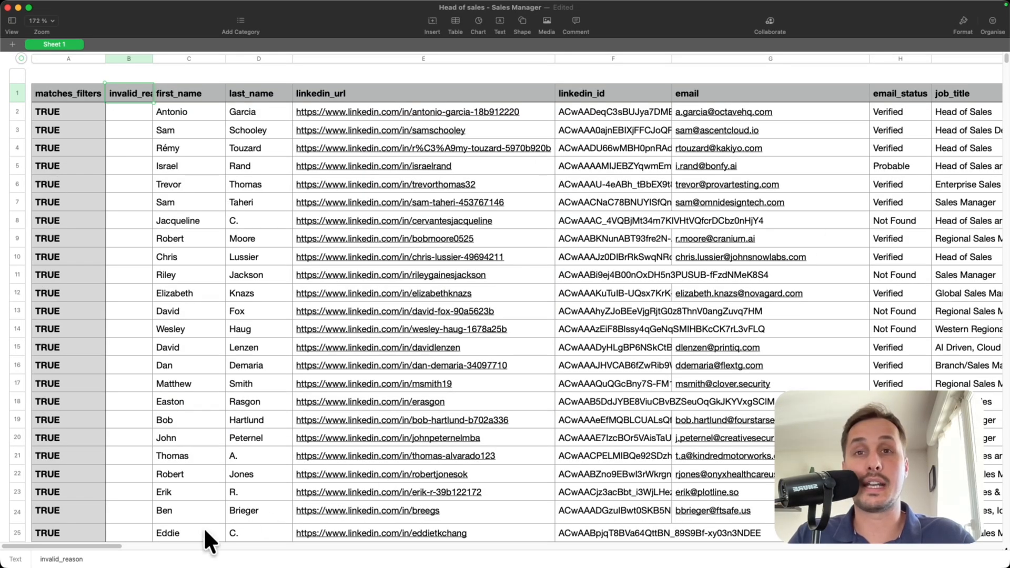
pyautogui.hscroll(8, 126, 552)
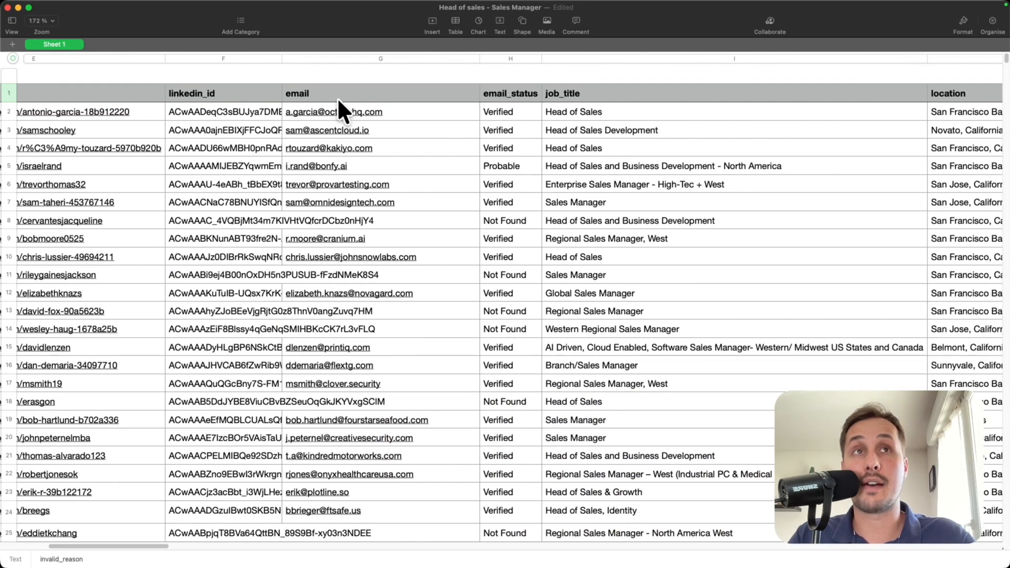
pyautogui.click(339, 93)
pyautogui.press('super+Tab')
pyautogui.click(326, 11)
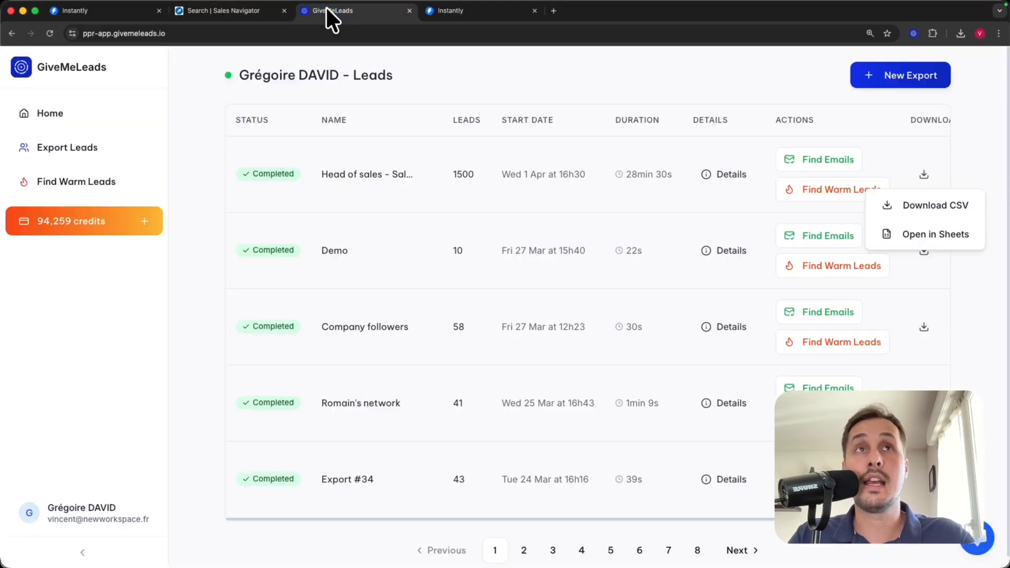